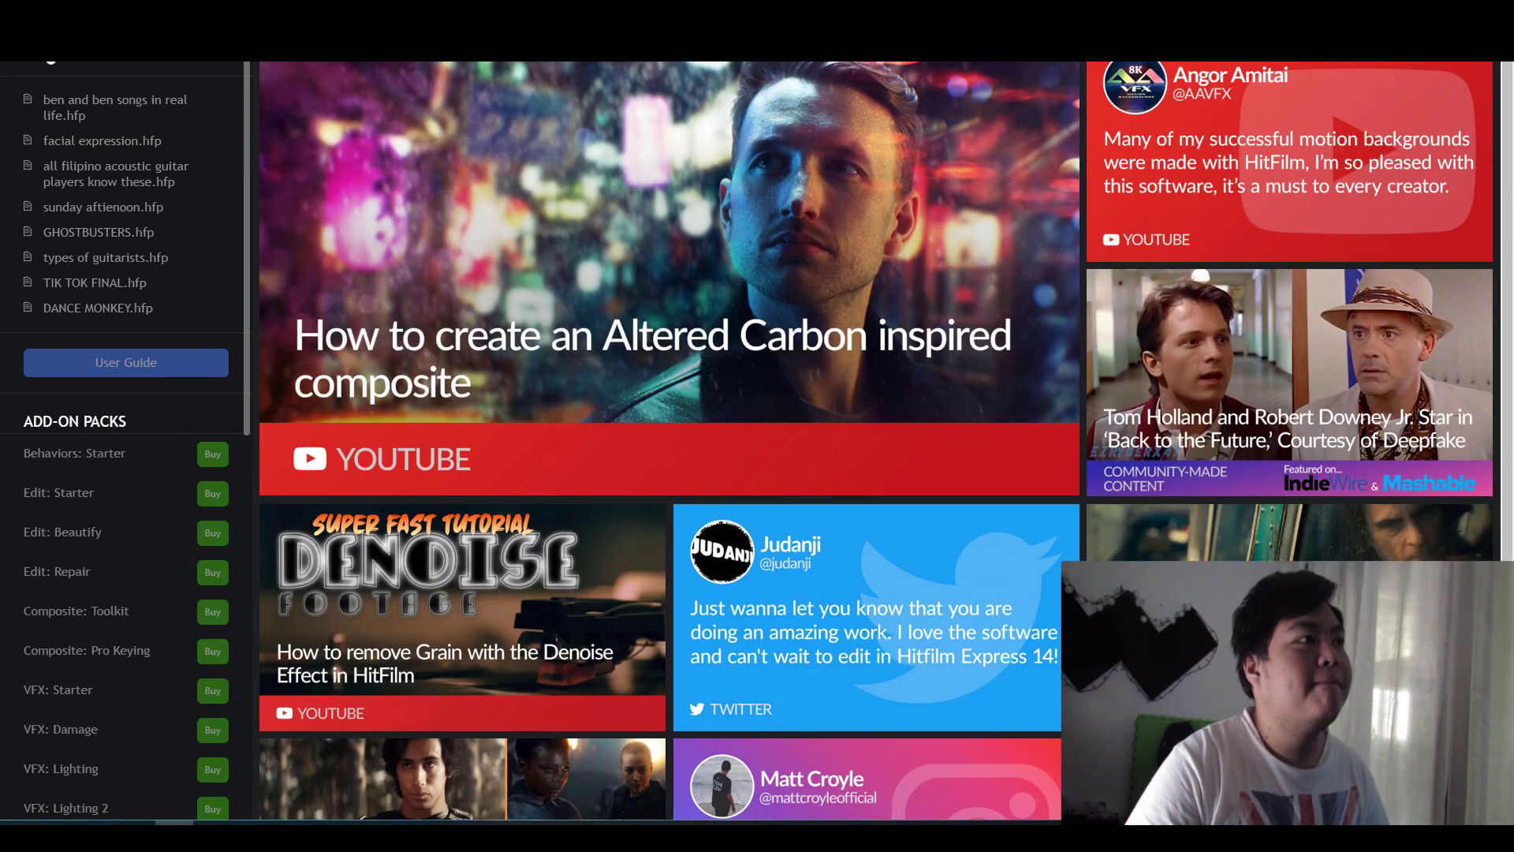
Step: Create a new project with default settings and import MVI_5213.MOV, MVI_5214.MOV and split jam.wav
{"action": "key", "text": "ctrl+n"}
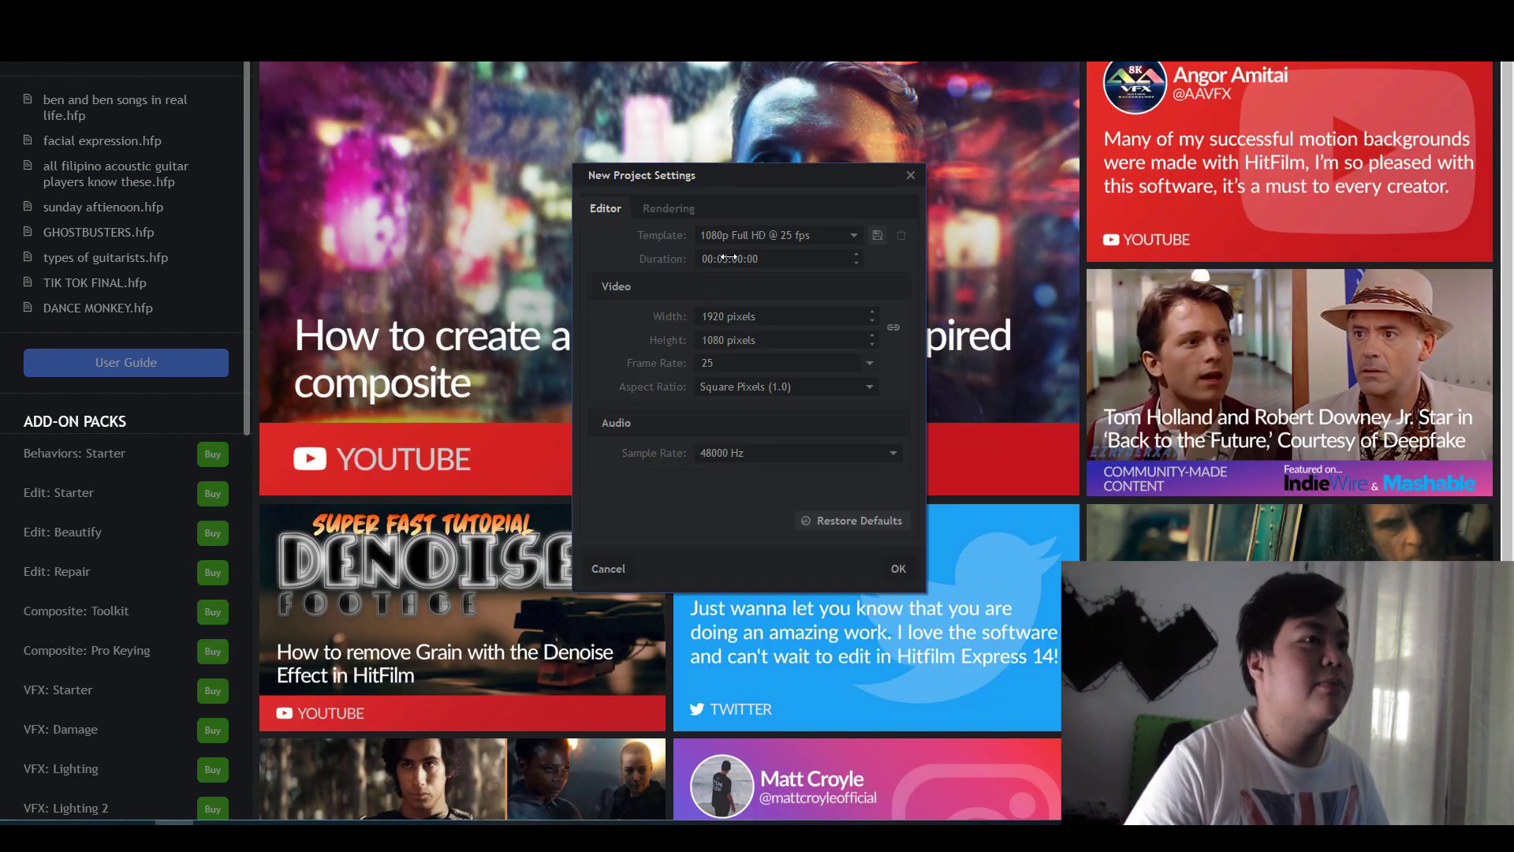
{"action": "key", "text": "Return"}
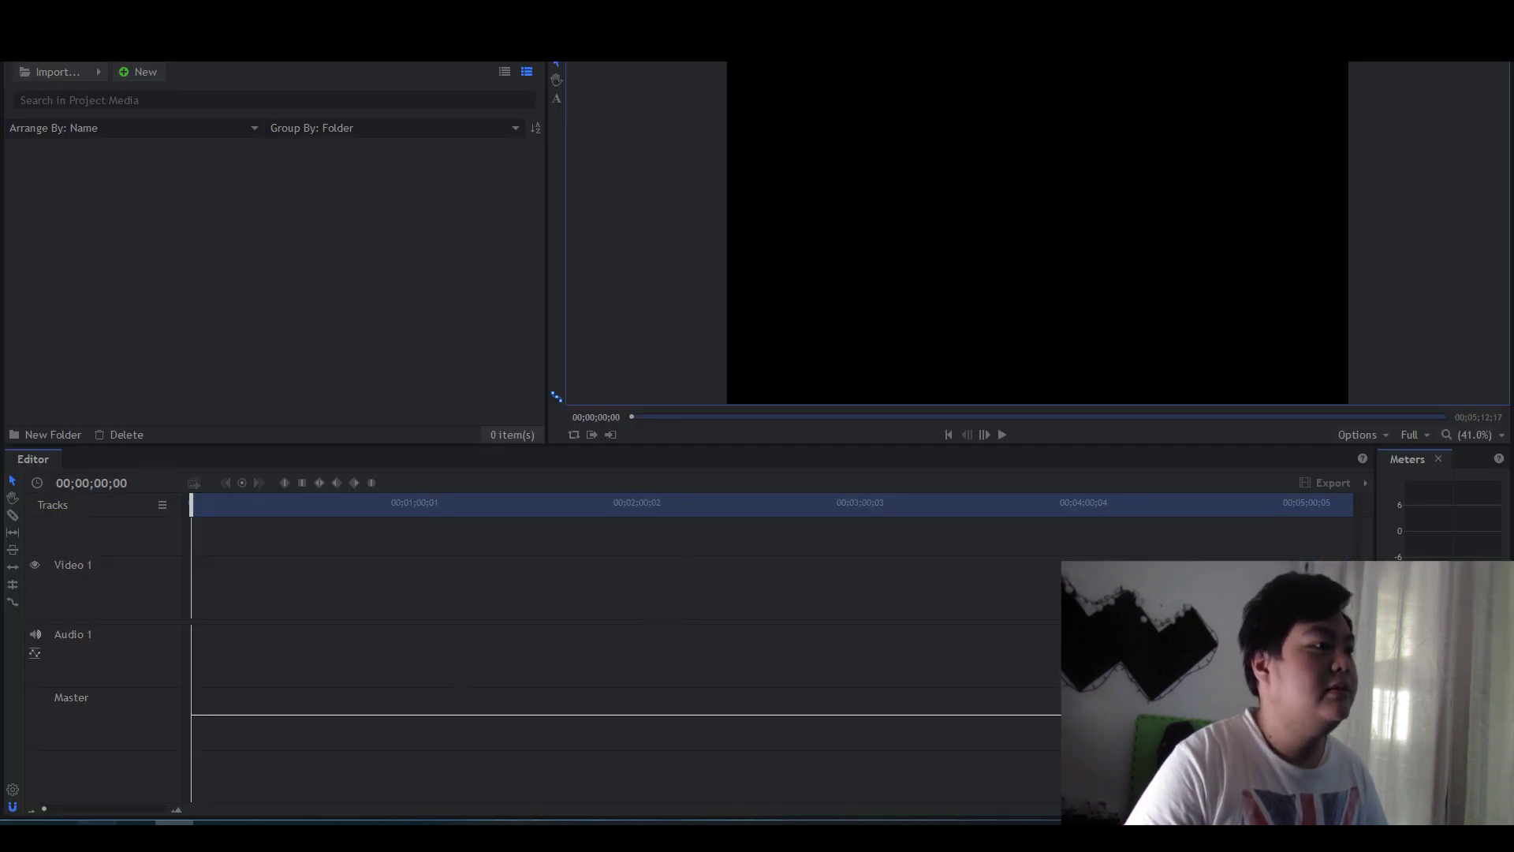
{"action": "key", "text": "ctrl+i"}
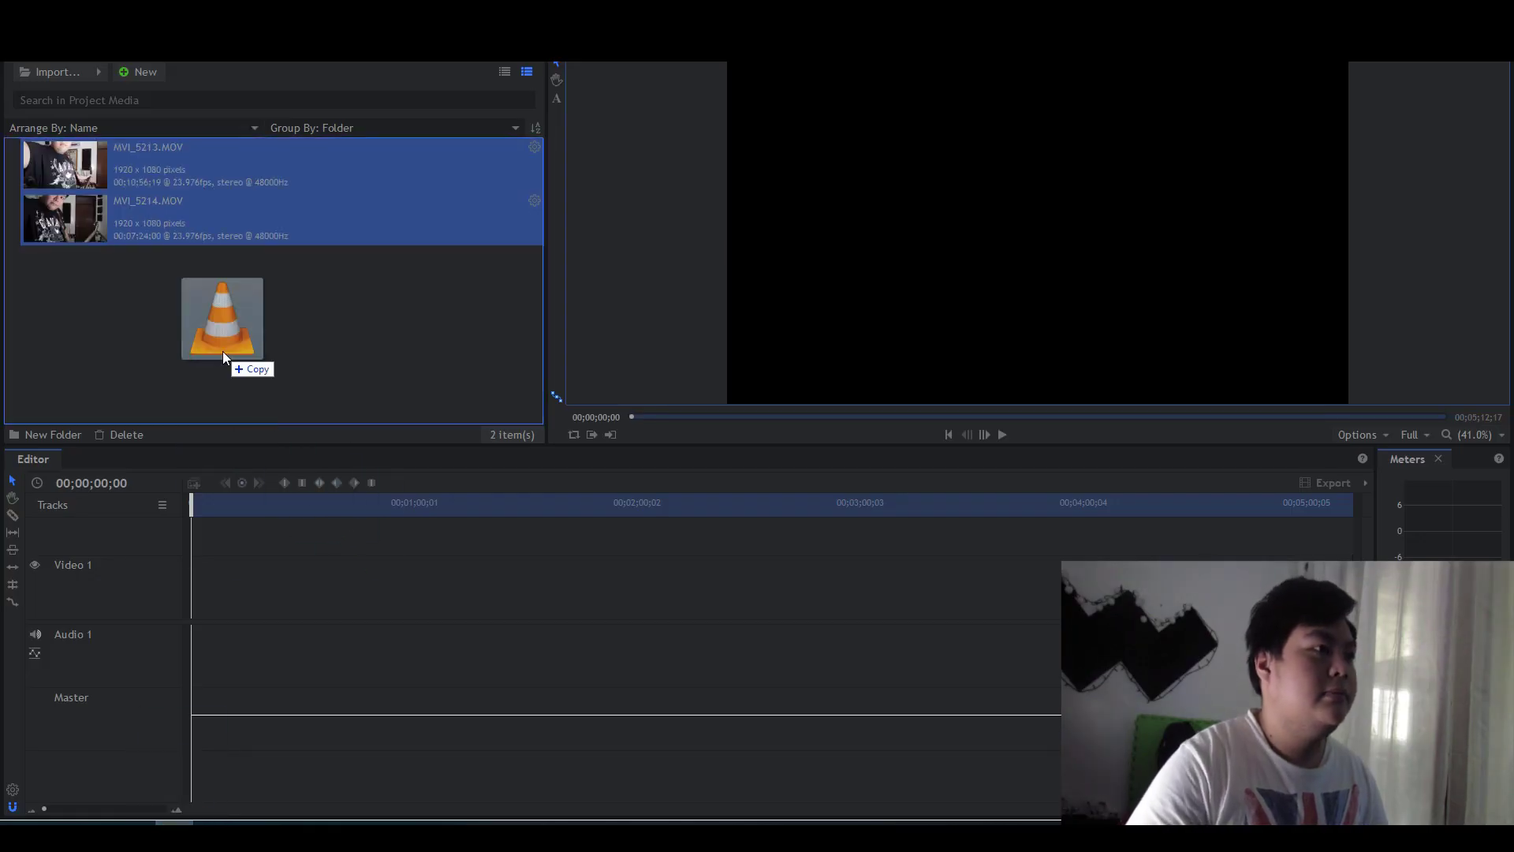
{"action": "left_click_drag", "start_coordinate": [174, 787], "coordinate": [223, 351]}
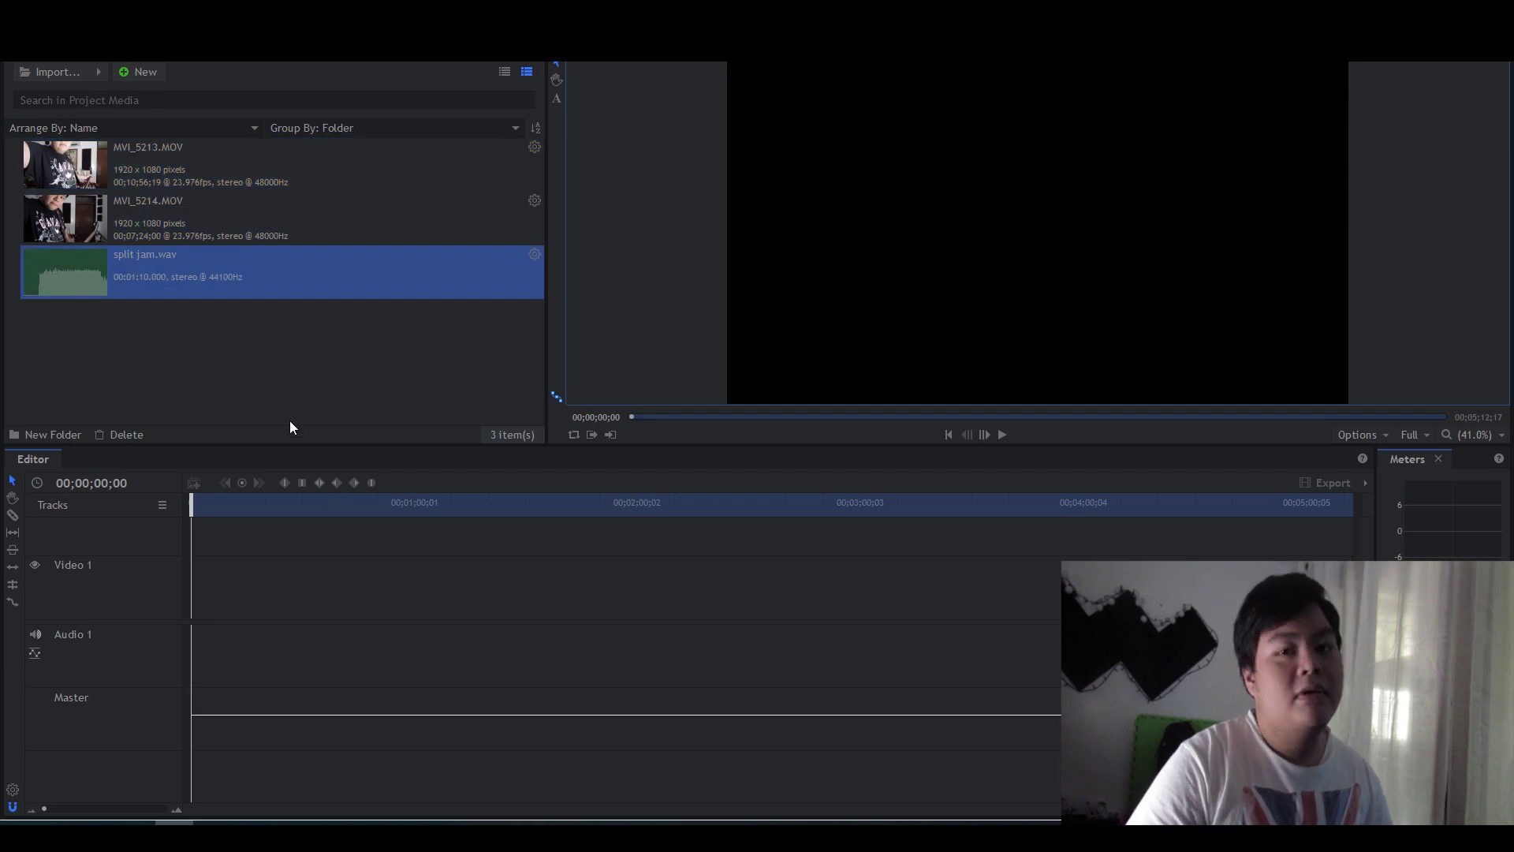
Step: Create a composite shot named 'split jam' from MVI_5213.MOV
{"action": "left_click", "coordinate": [100, 178]}
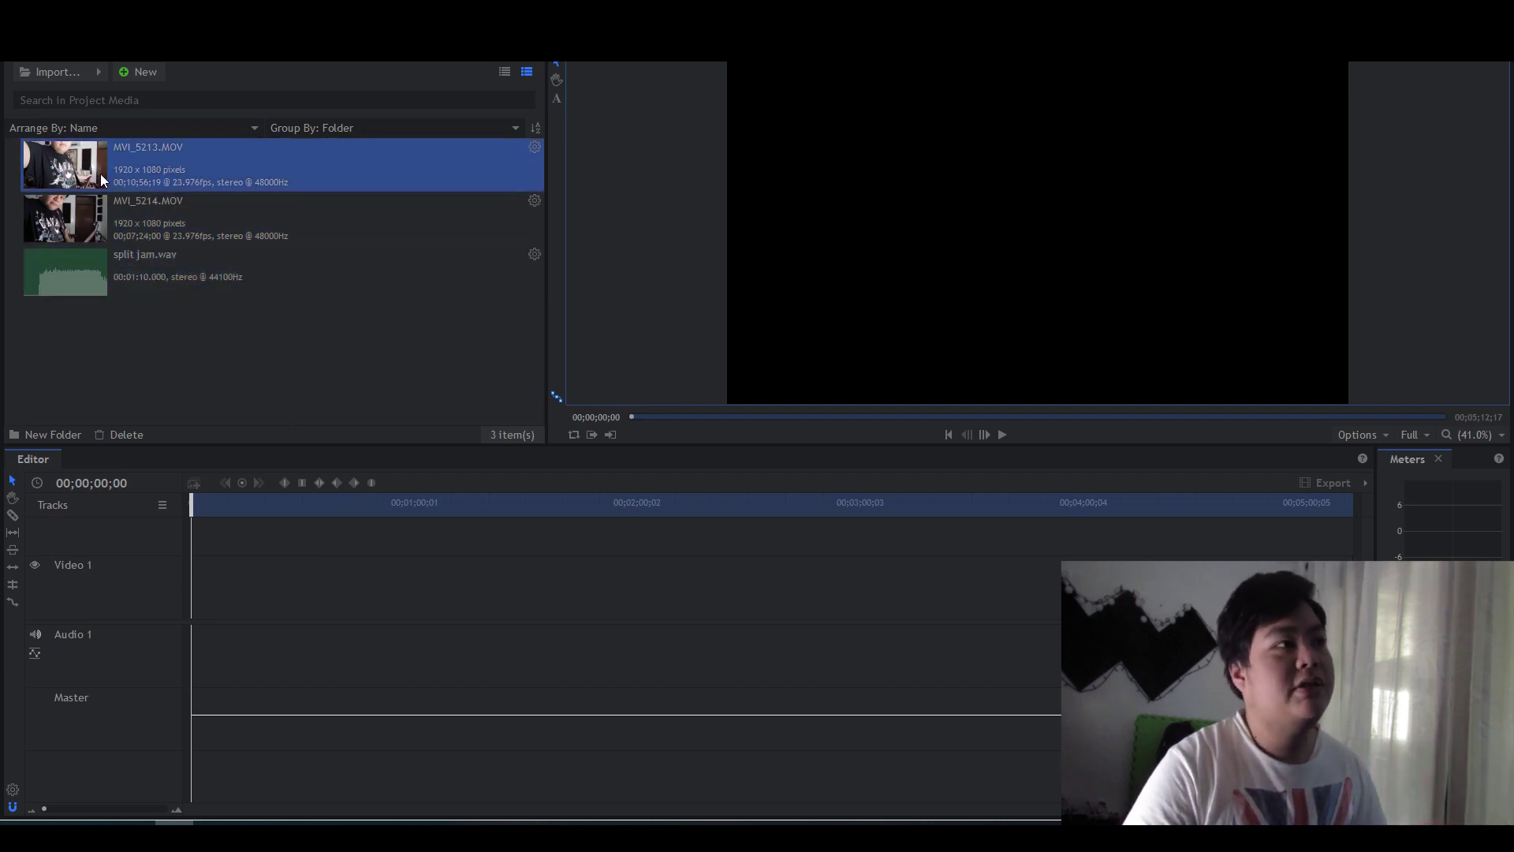
{"action": "right_click", "coordinate": [58, 162]}
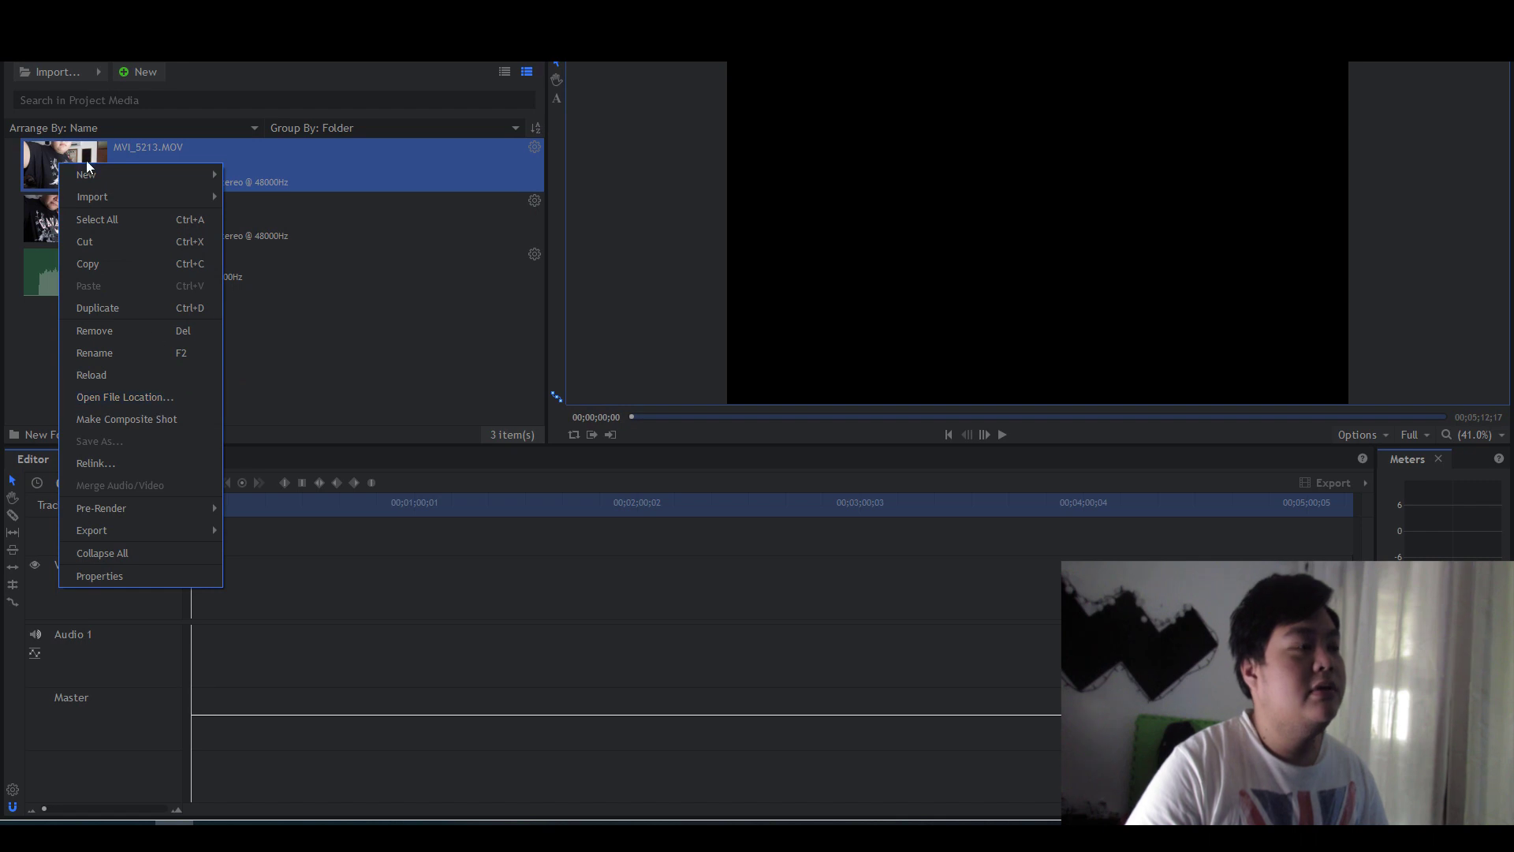
{"action": "left_click", "coordinate": [22, 330]}
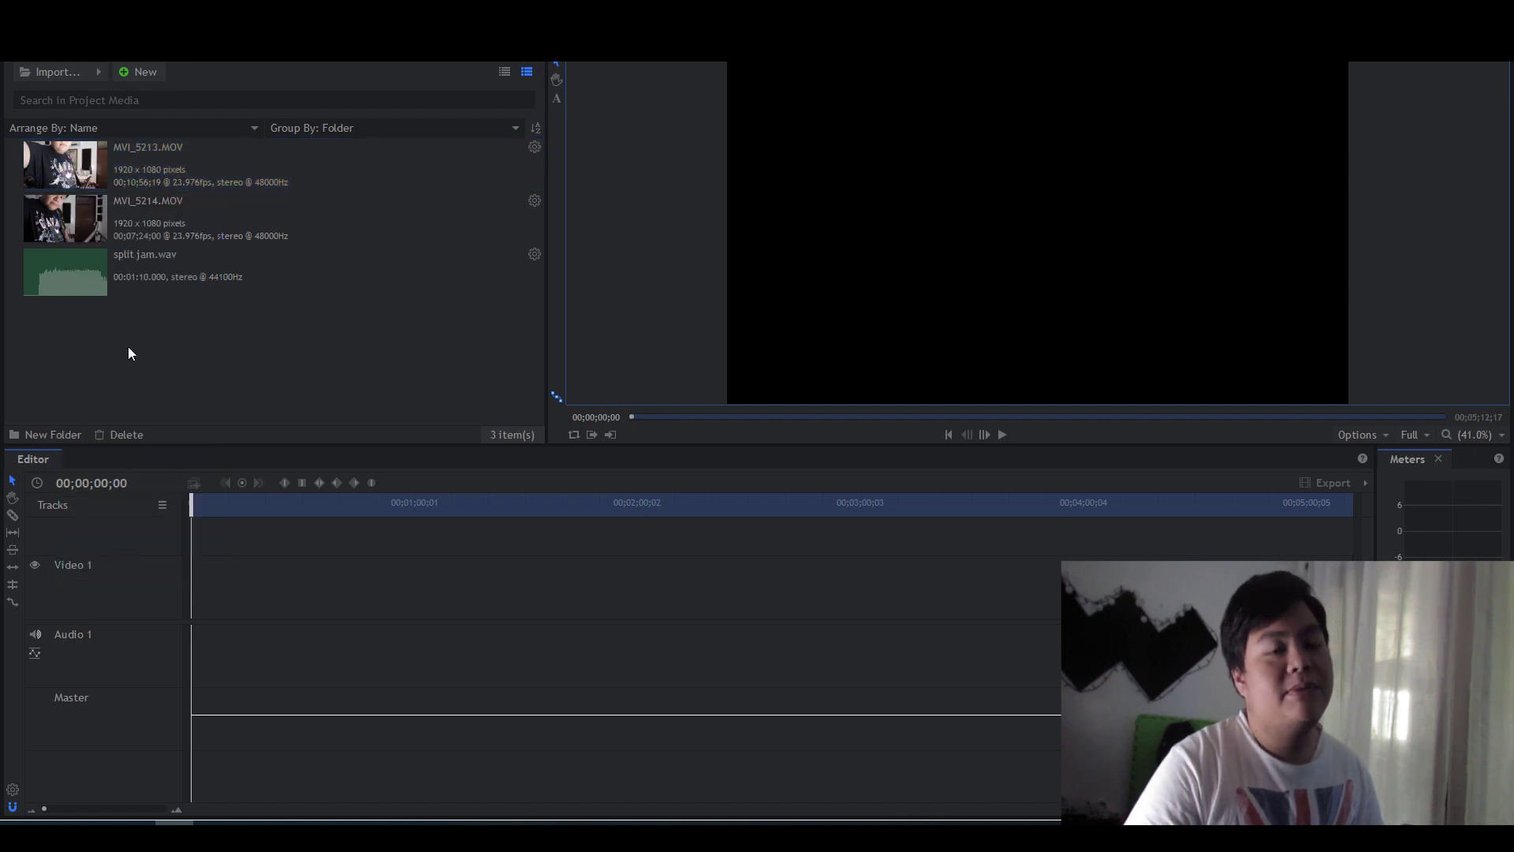
{"action": "right_click", "coordinate": [53, 162]}
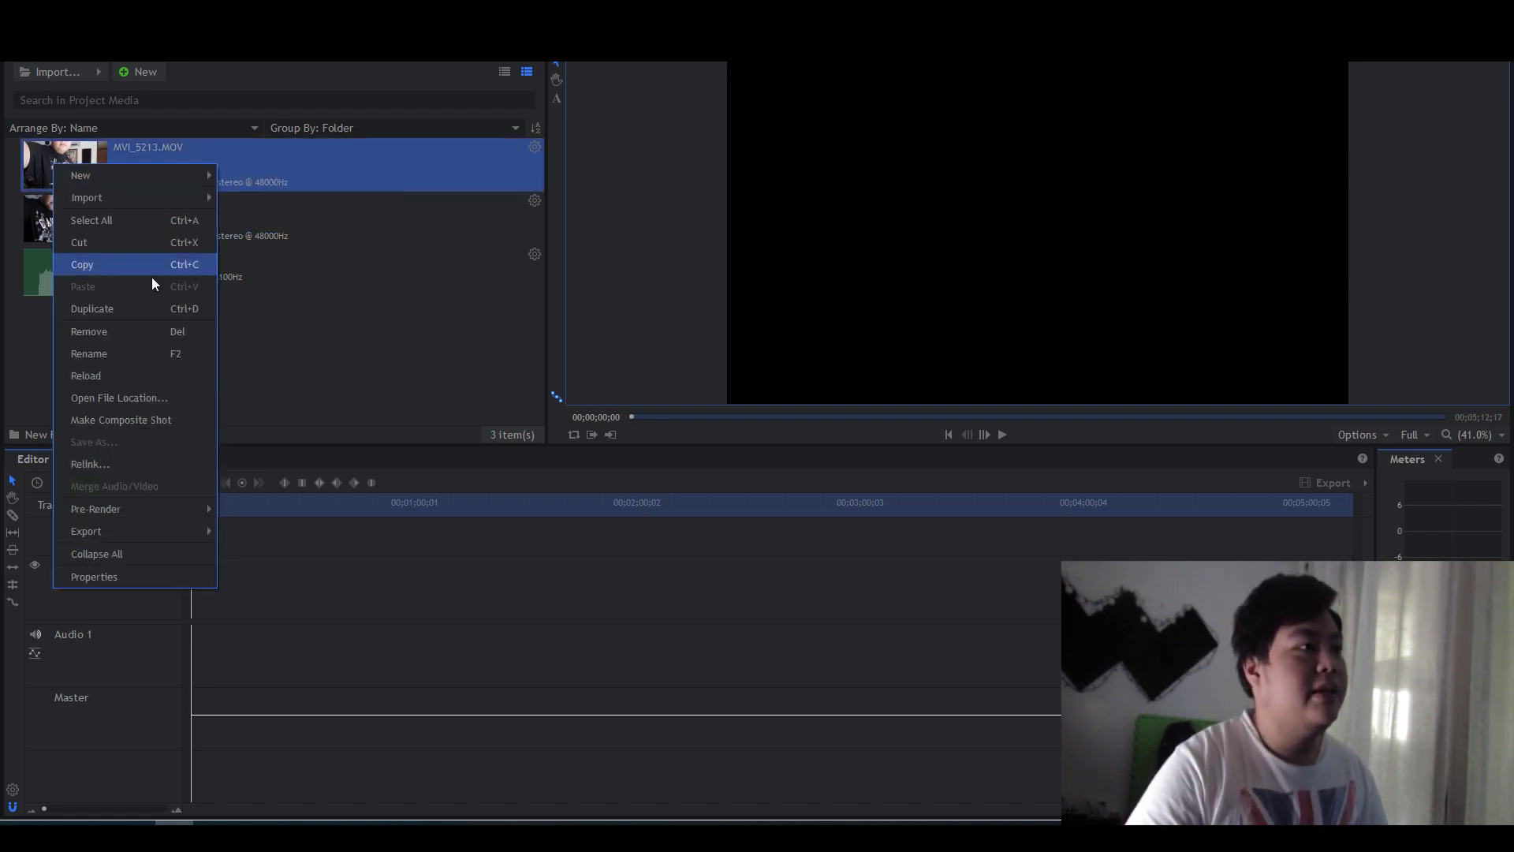
{"action": "left_click", "coordinate": [172, 417]}
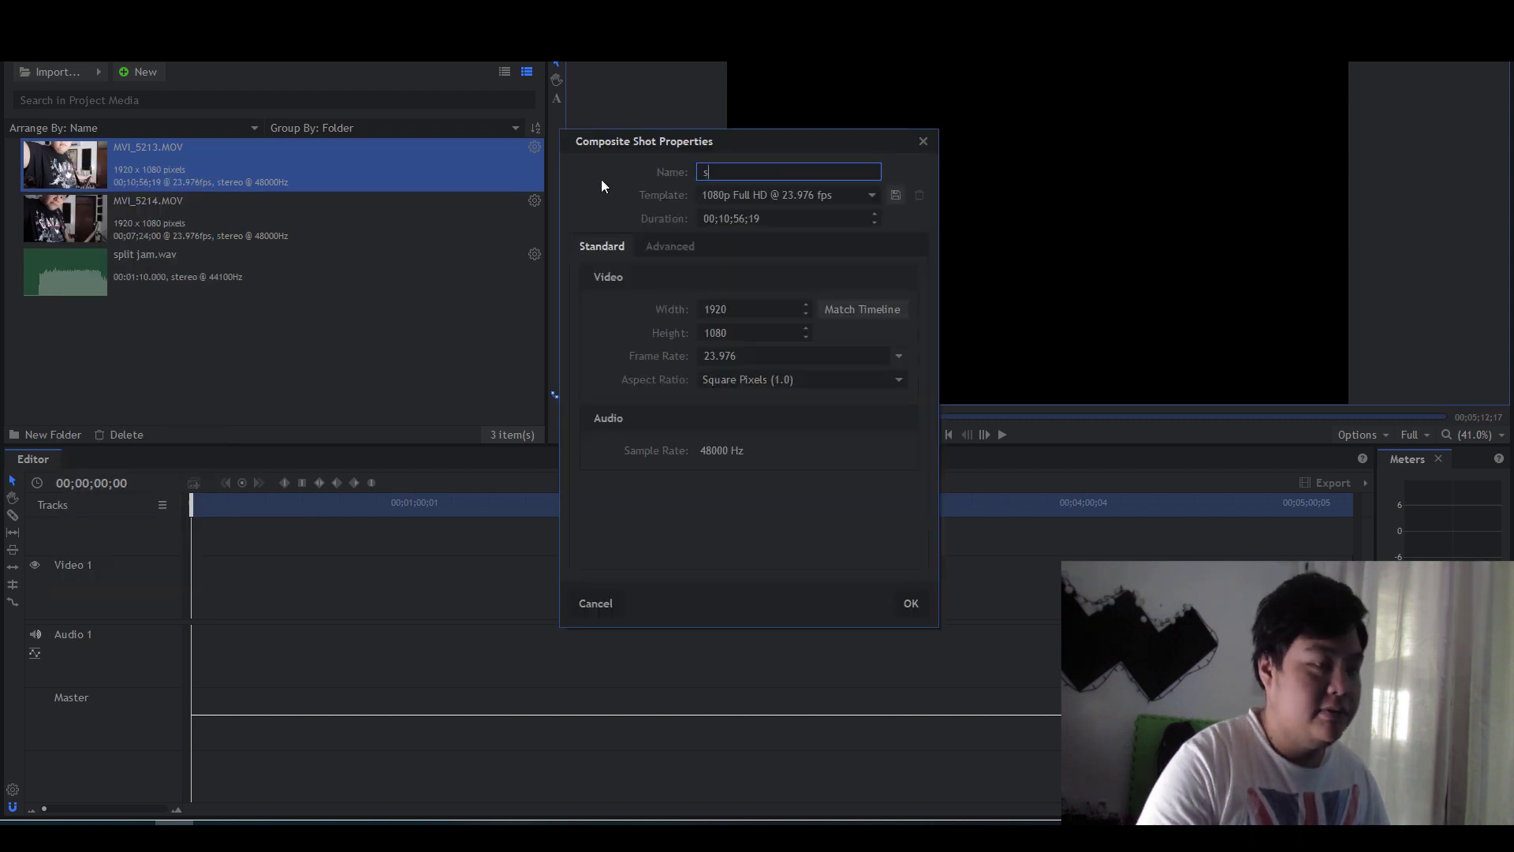
{"action": "type", "text": "split"}
{"action": "key", "text": "BackSpace"}
{"action": "key", "text": "BackSpace"}
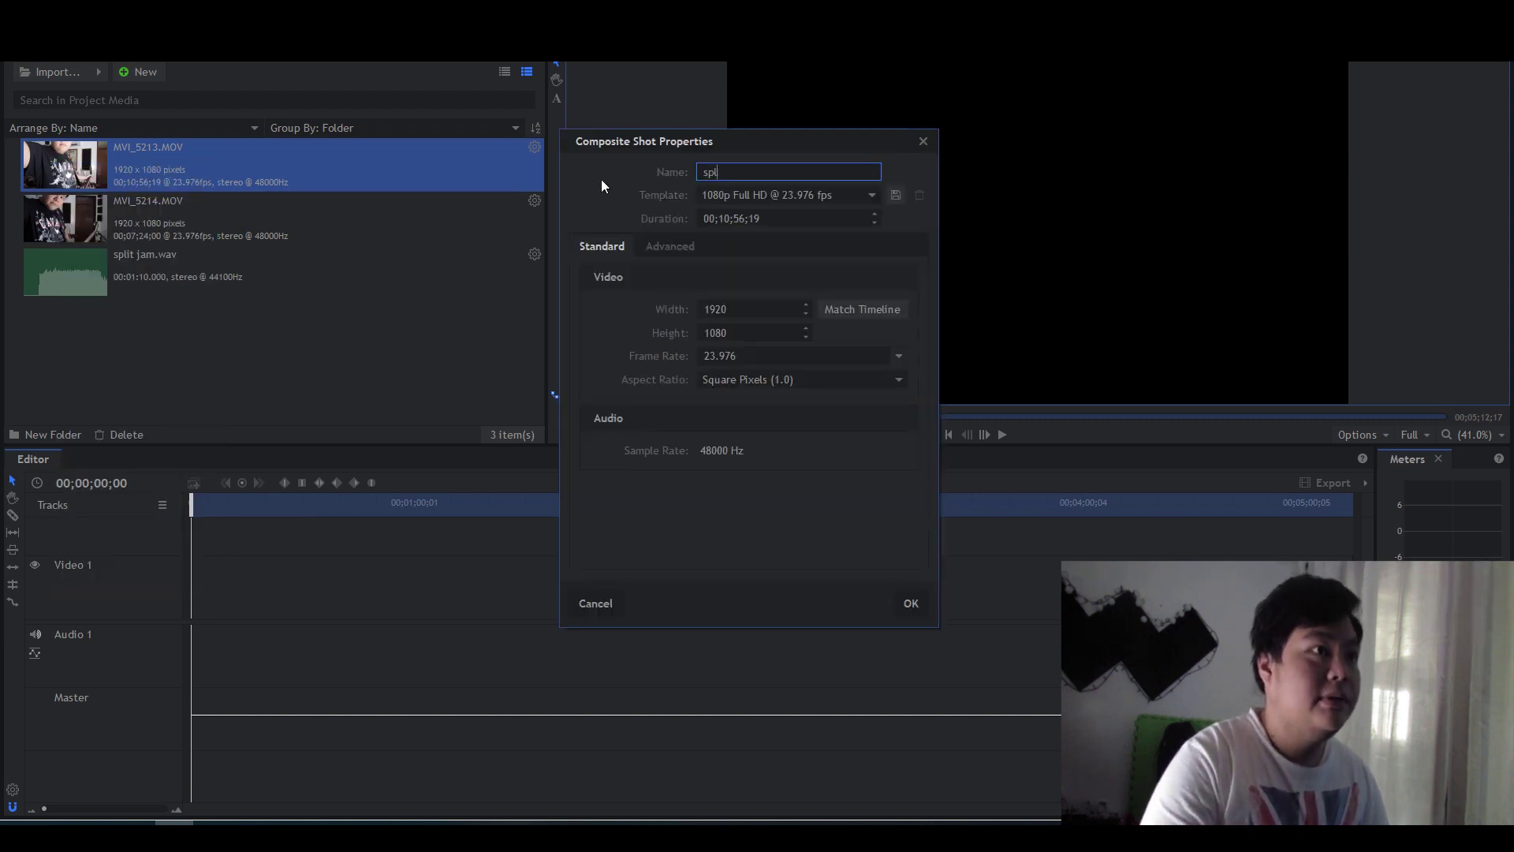
{"action": "type", "text": "lit"}
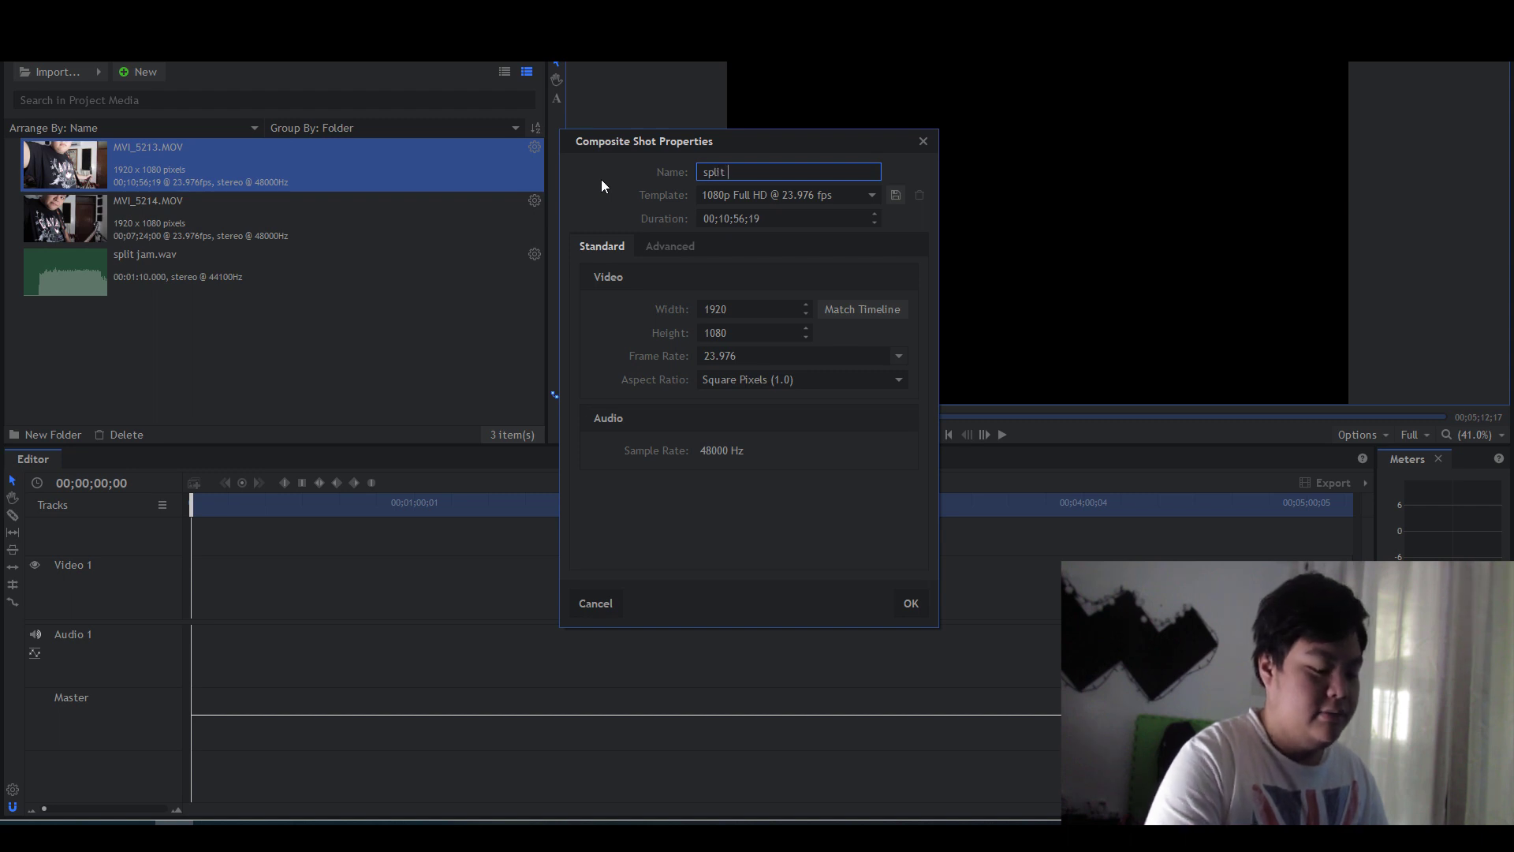
{"action": "type", "text": " jam"}
{"action": "key", "text": "Return"}
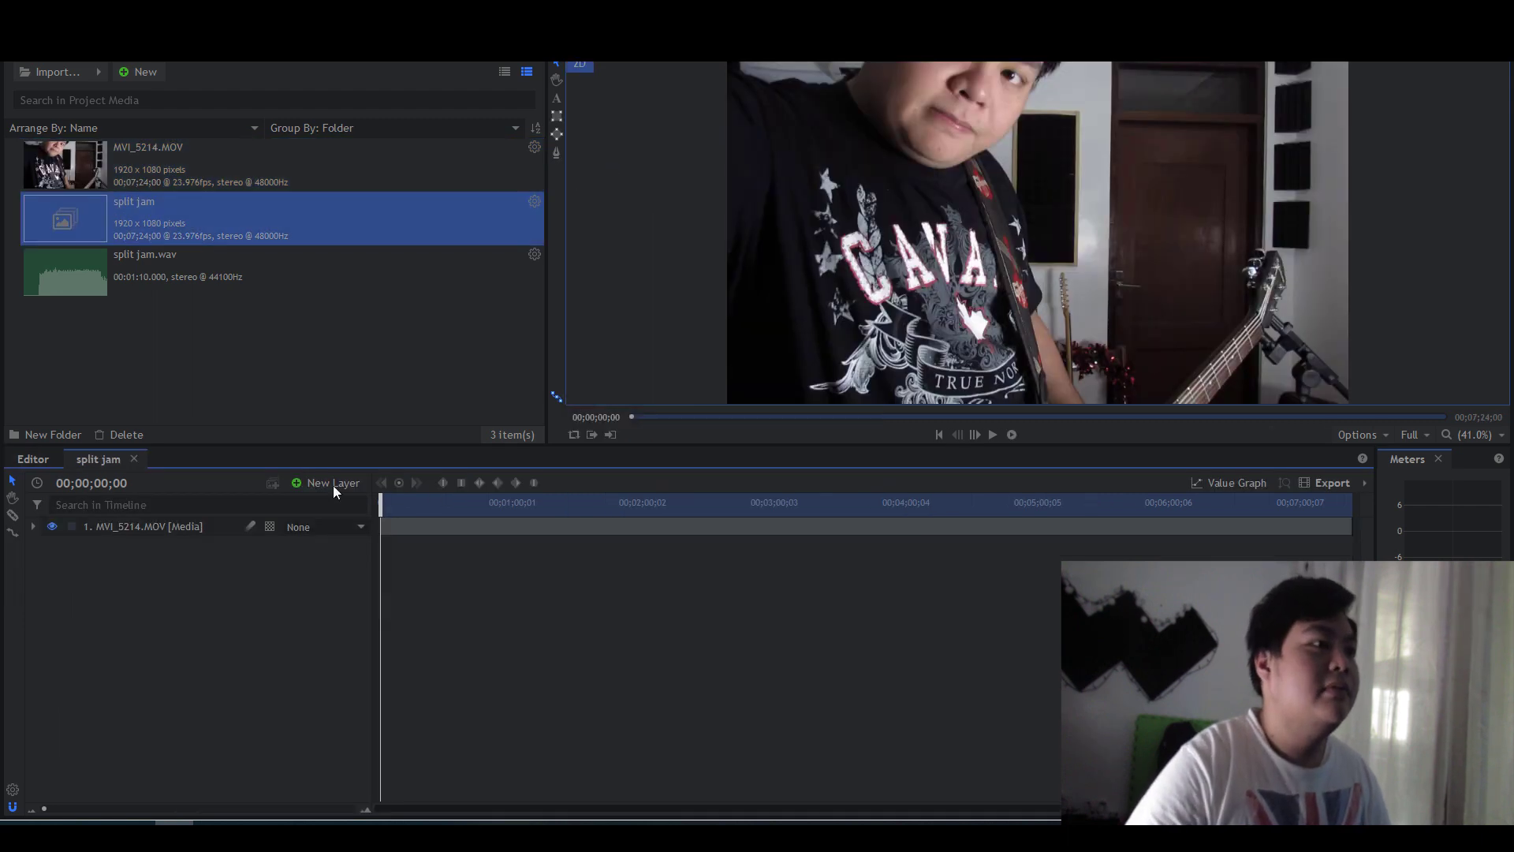
Step: Add split jam.wav to the composite and locate the guitar cue frame at 00;00;47;17
{"action": "left_click_drag", "start_coordinate": [179, 270], "coordinate": [688, 548]}
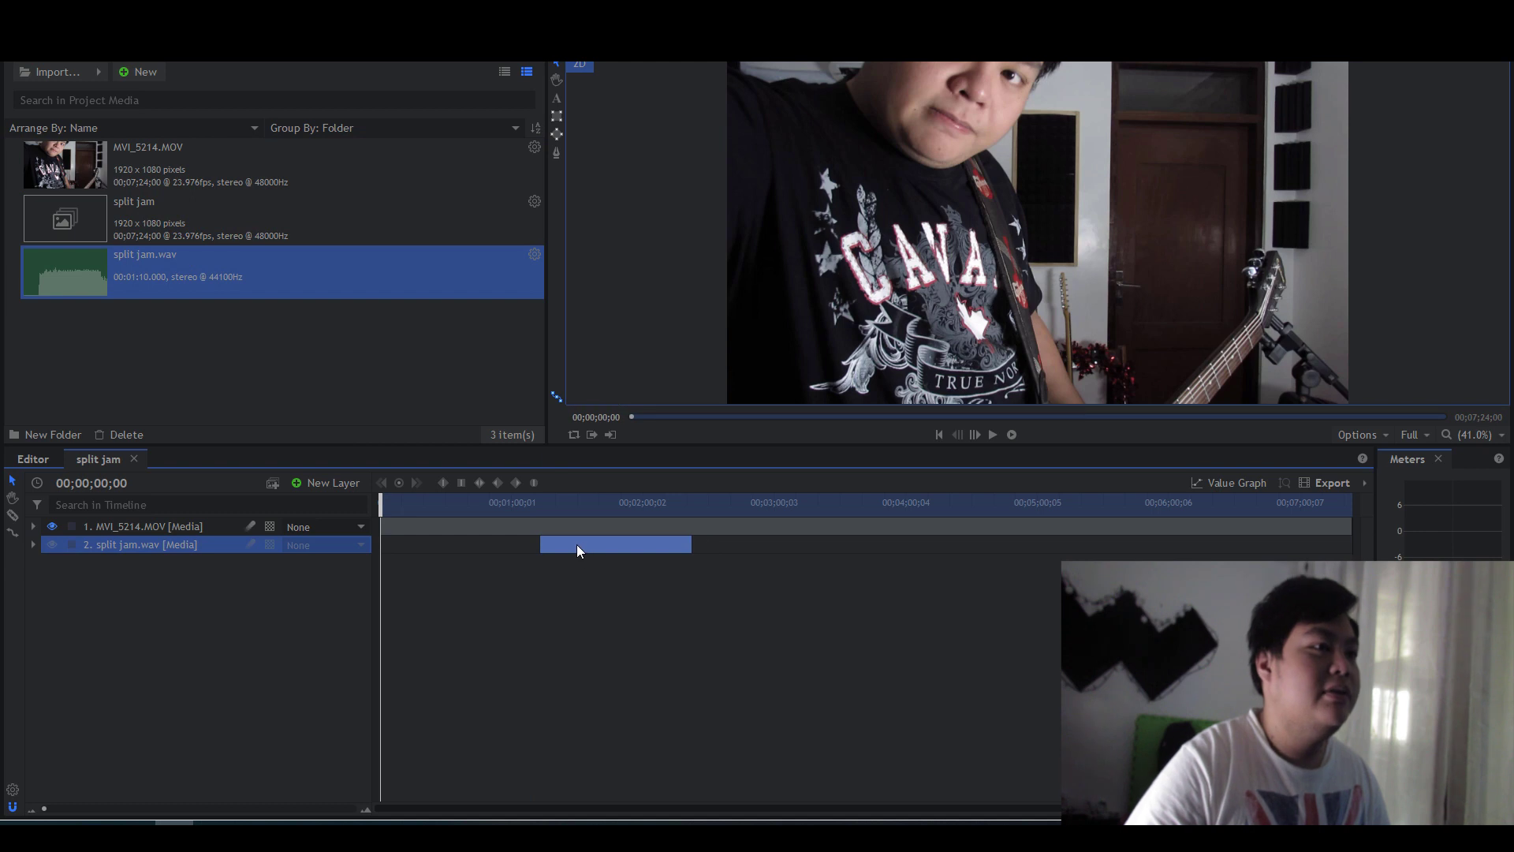
{"action": "left_click_drag", "start_coordinate": [577, 547], "coordinate": [878, 544]}
{"action": "left_click_drag", "start_coordinate": [381, 503], "coordinate": [483, 506]}
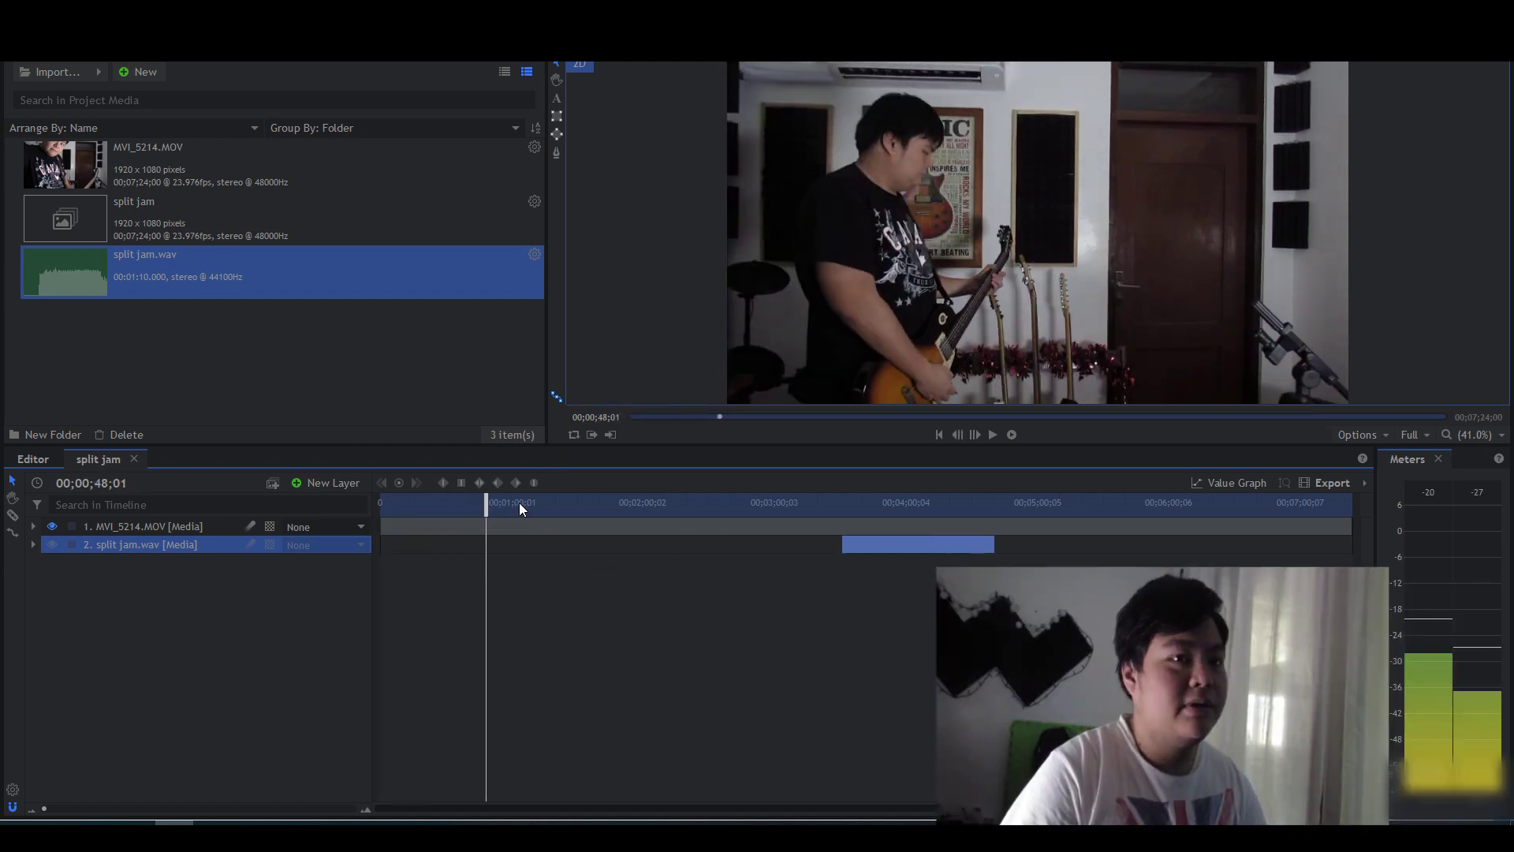
{"action": "key", "text": "Left"}
{"action": "key", "text": "Left"}
{"action": "key", "text": "Left"}
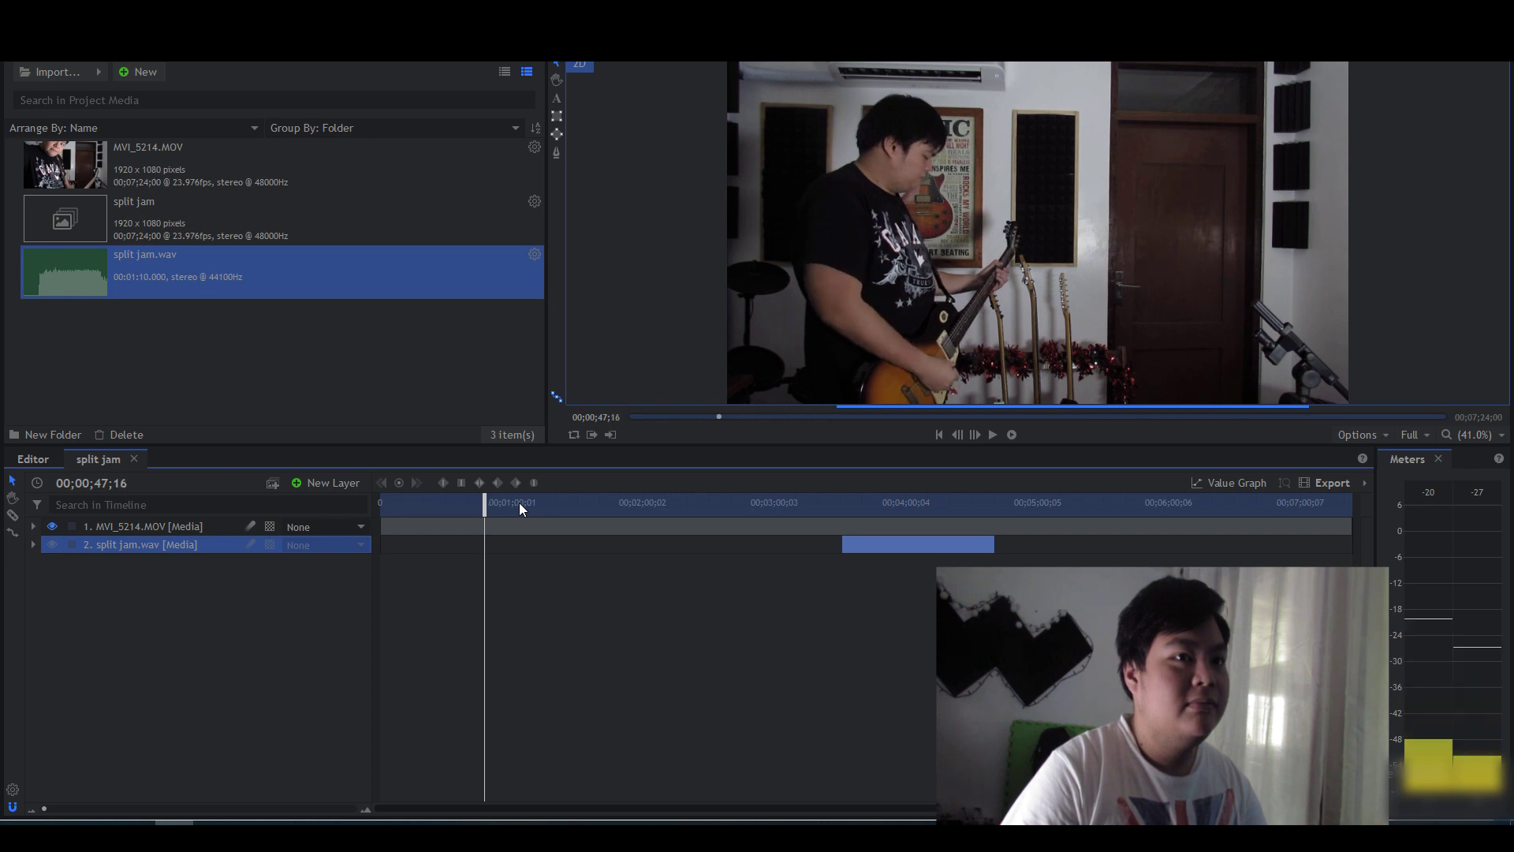
{"action": "key", "text": "Left"}
{"action": "key", "text": "Left"}
{"action": "key", "text": "Left"}
{"action": "key", "text": "Left"}
{"action": "key", "text": "Left"}
{"action": "key", "text": "Left"}
{"action": "key", "text": "Left"}
{"action": "key", "text": "Left"}
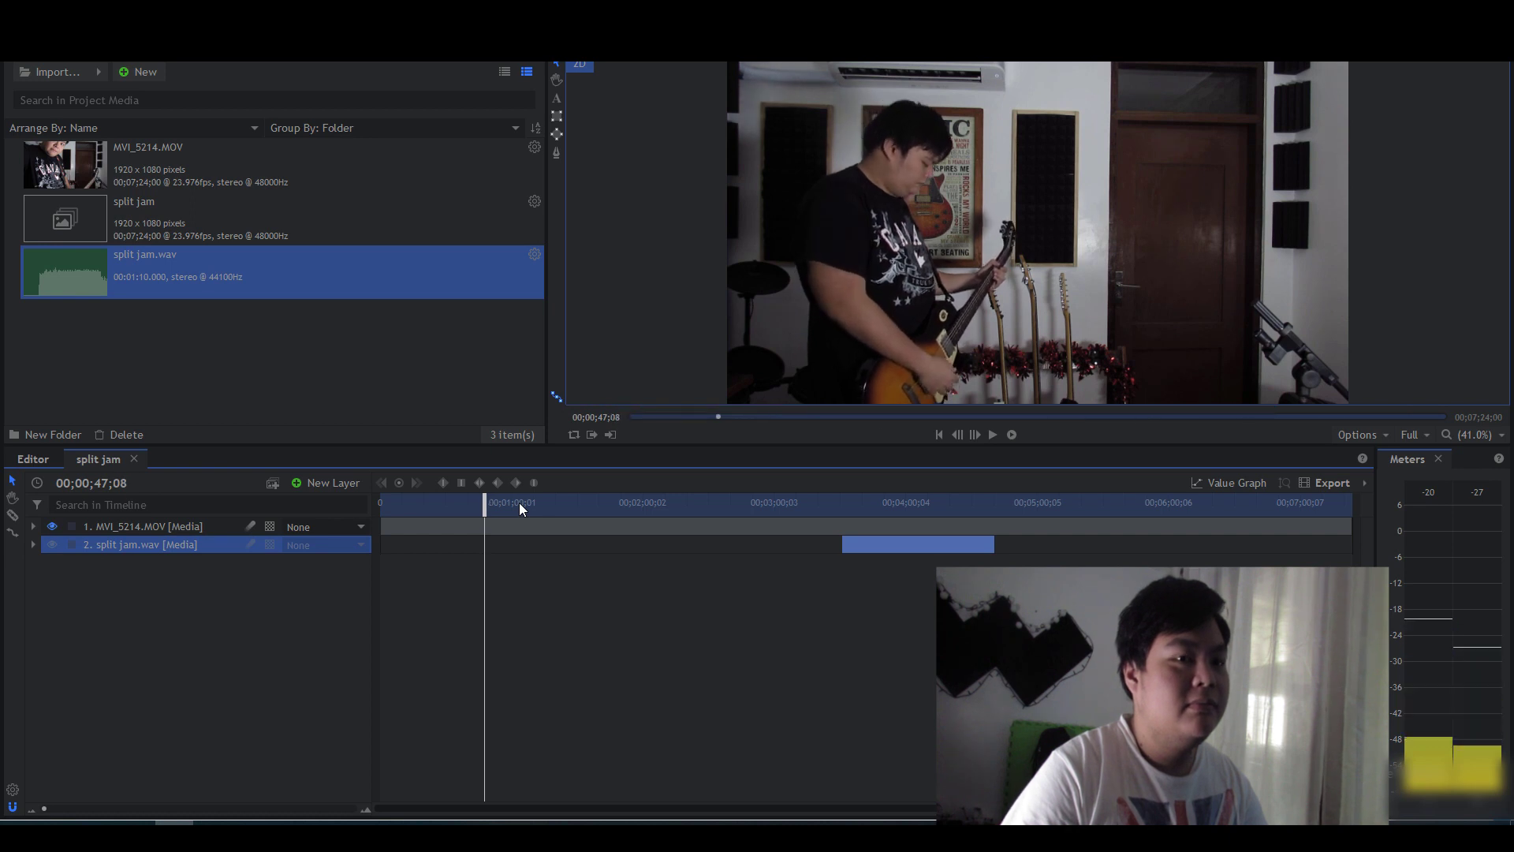
{"action": "key", "text": "Right"}
{"action": "key", "text": "Right"}
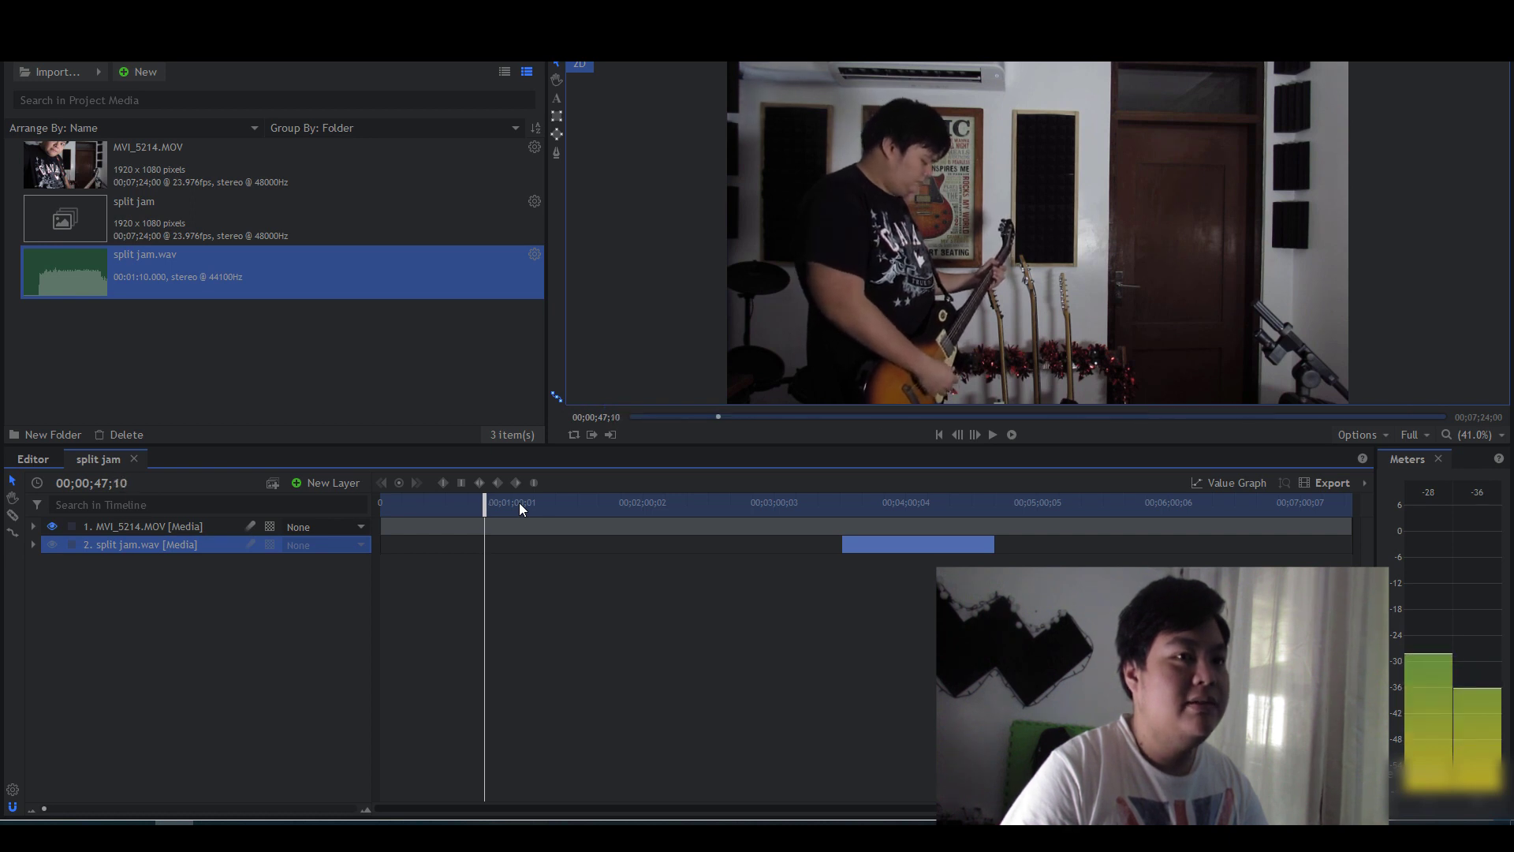
{"action": "key", "text": "Right"}
{"action": "key", "text": "Right"}
{"action": "key", "text": "Right"}
{"action": "key", "text": "Right"}
{"action": "key", "text": "Right"}
{"action": "key", "text": "Right"}
{"action": "key", "text": "Right"}
{"action": "key", "text": "Right"}
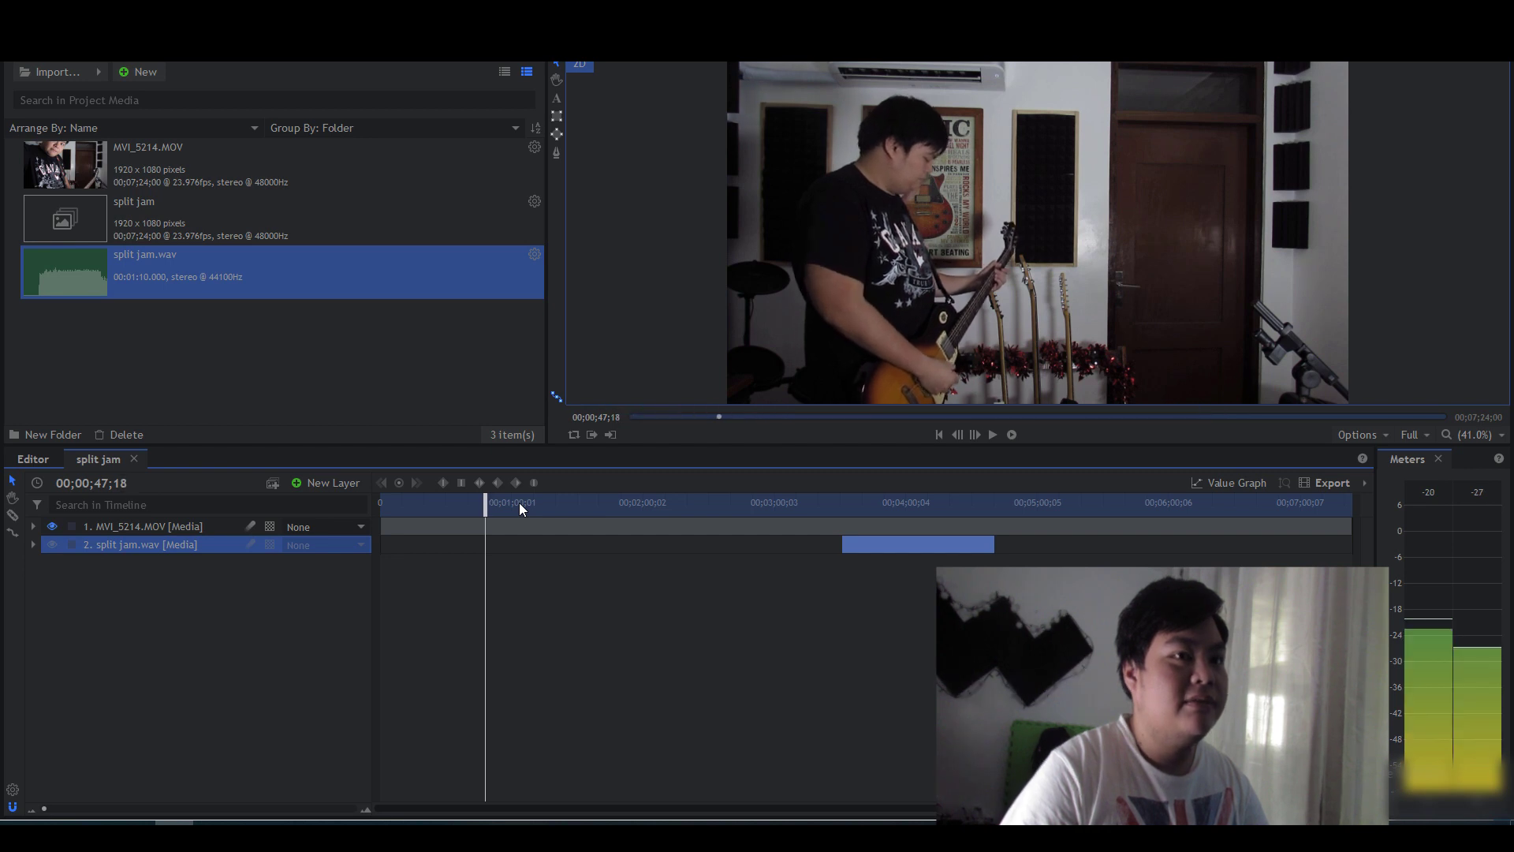
{"action": "key", "text": "Left"}
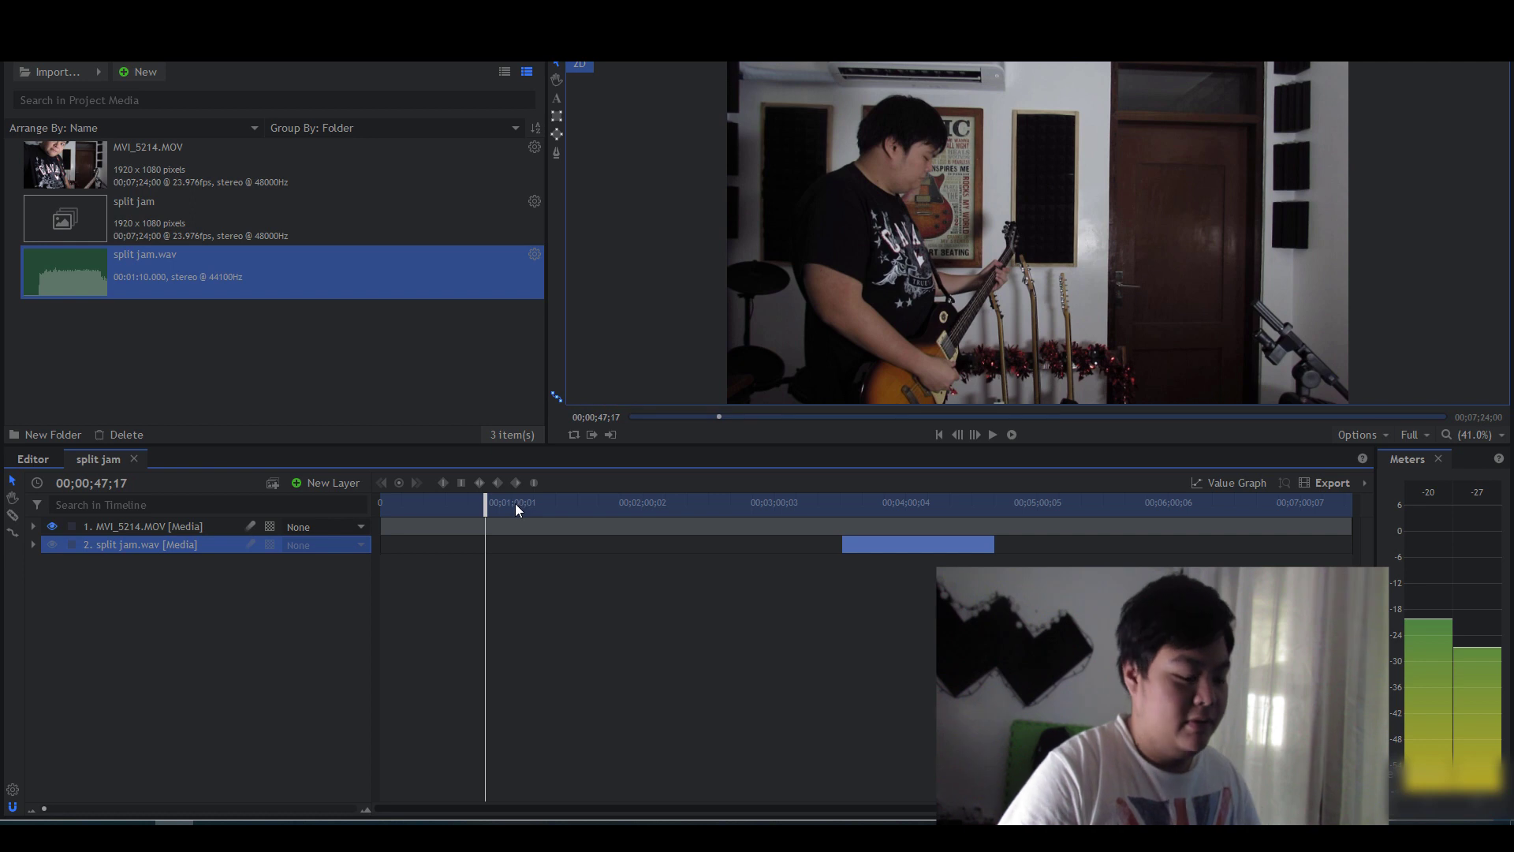
Step: Slice the guitar clip at 00;00;47;17, delete the front piece, move it to 0, and preview
{"action": "key", "text": "c"}
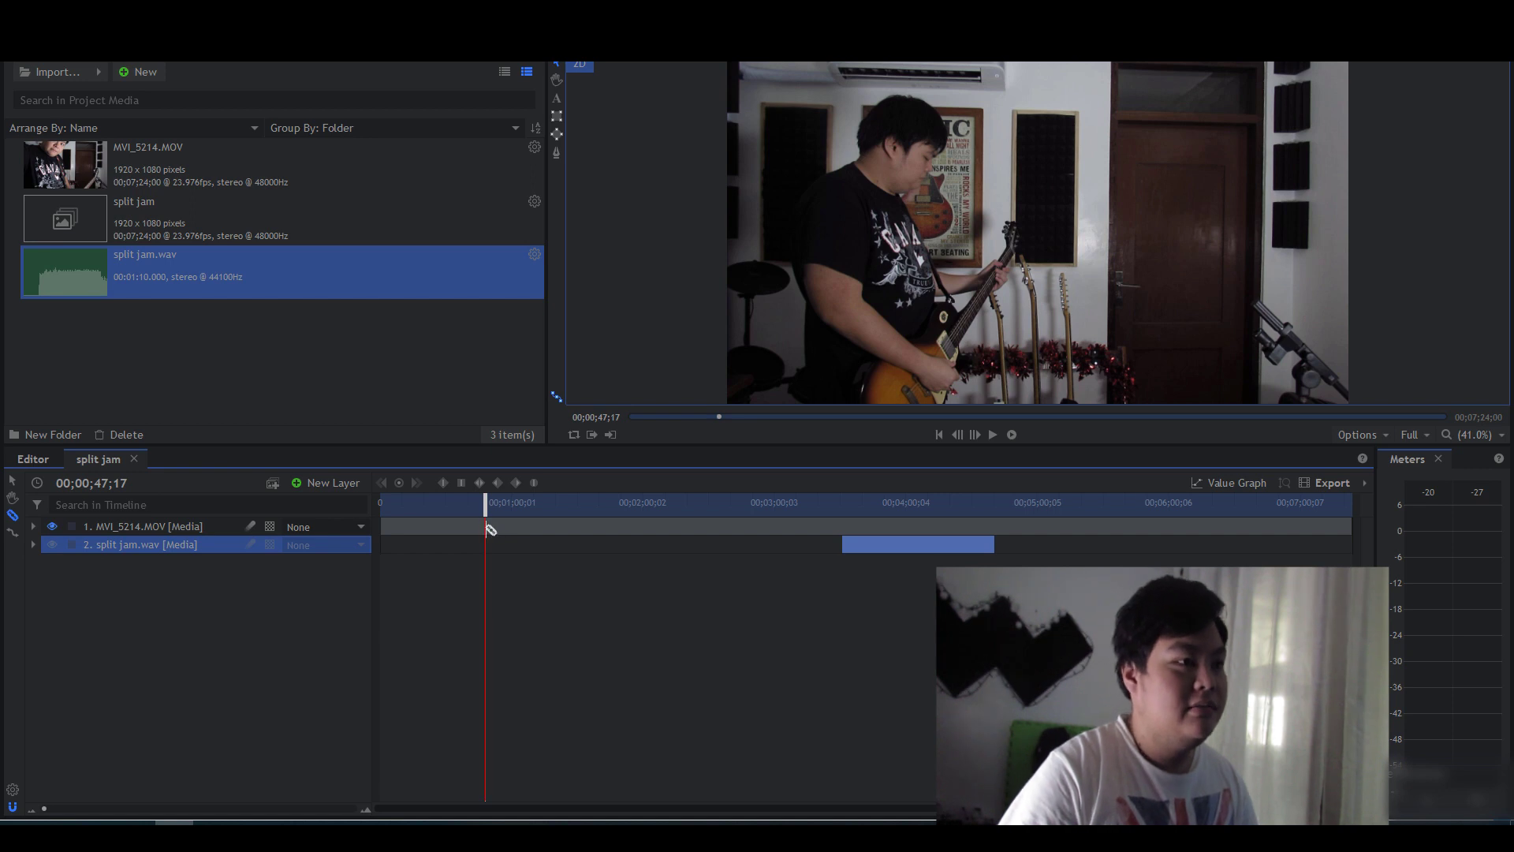
{"action": "left_click", "coordinate": [490, 529]}
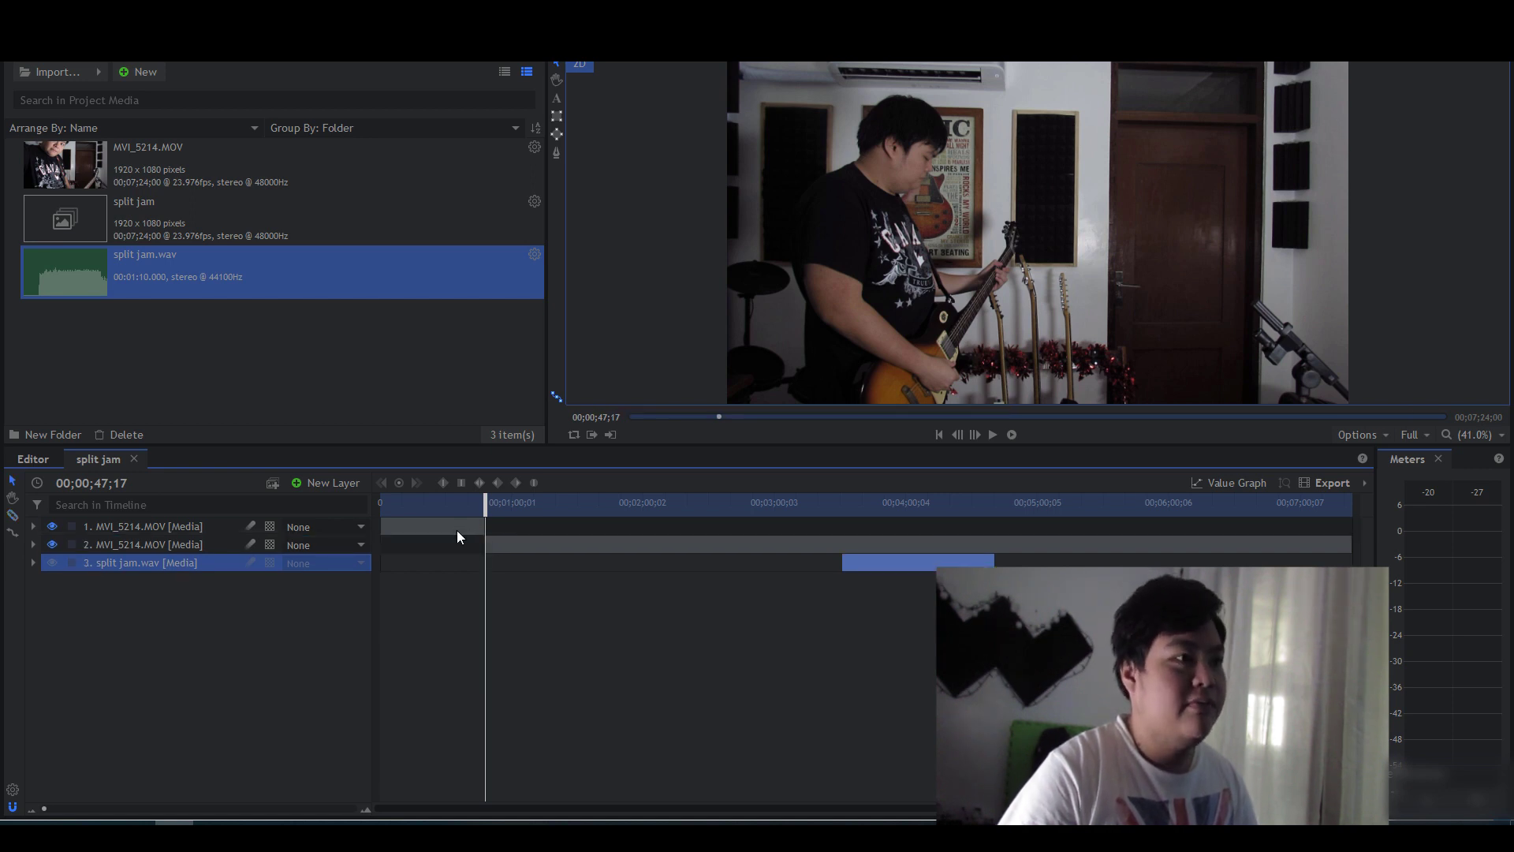
{"action": "left_click", "coordinate": [457, 529]}
{"action": "key", "text": "Delete"}
{"action": "left_click", "coordinate": [513, 525]}
{"action": "left_click_drag", "start_coordinate": [542, 528], "coordinate": [444, 527]}
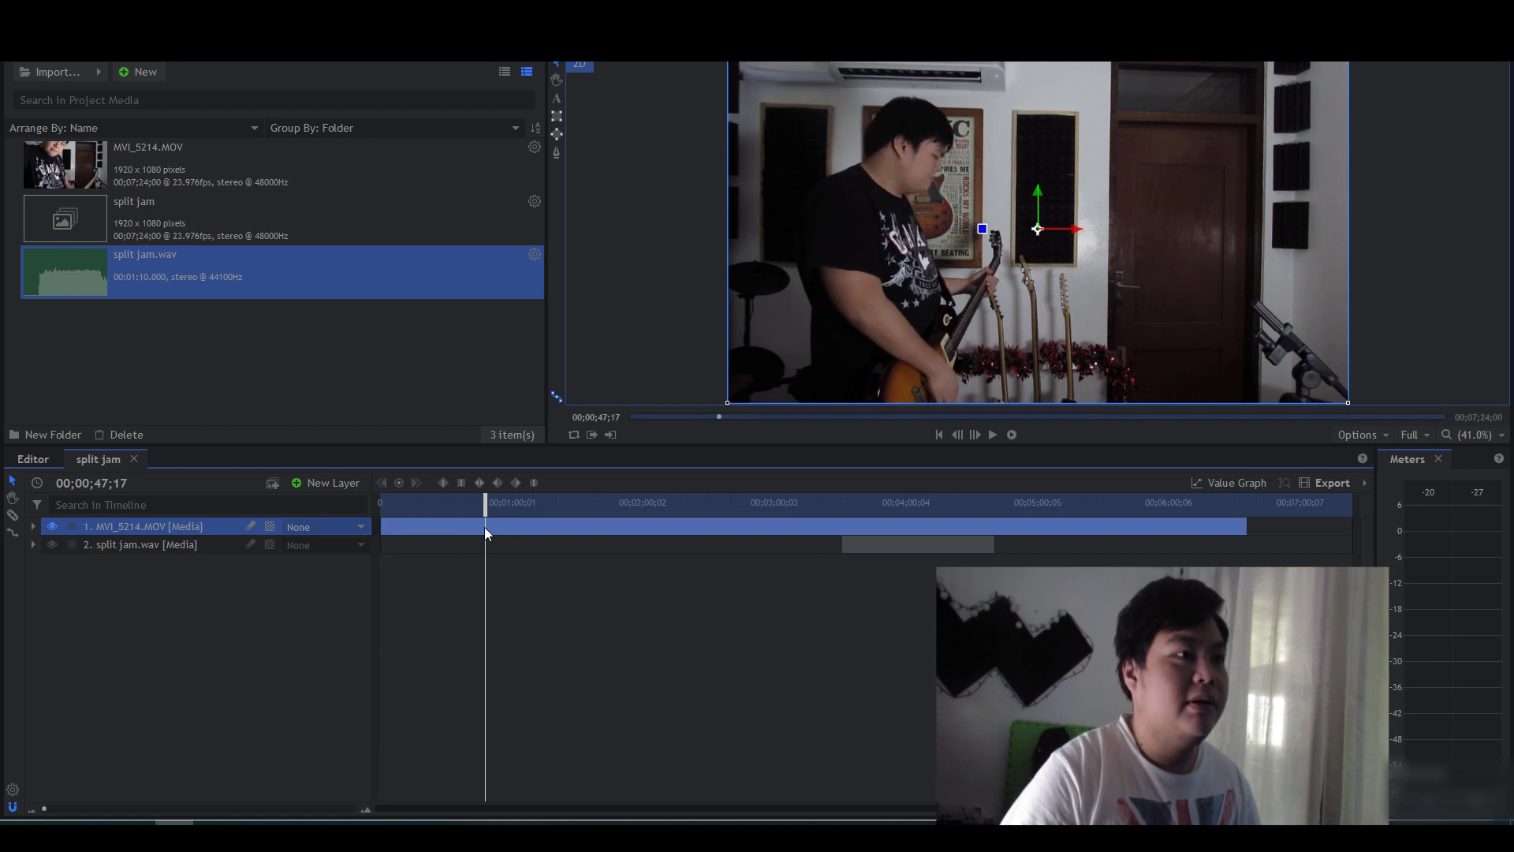
{"action": "key", "text": "Home"}
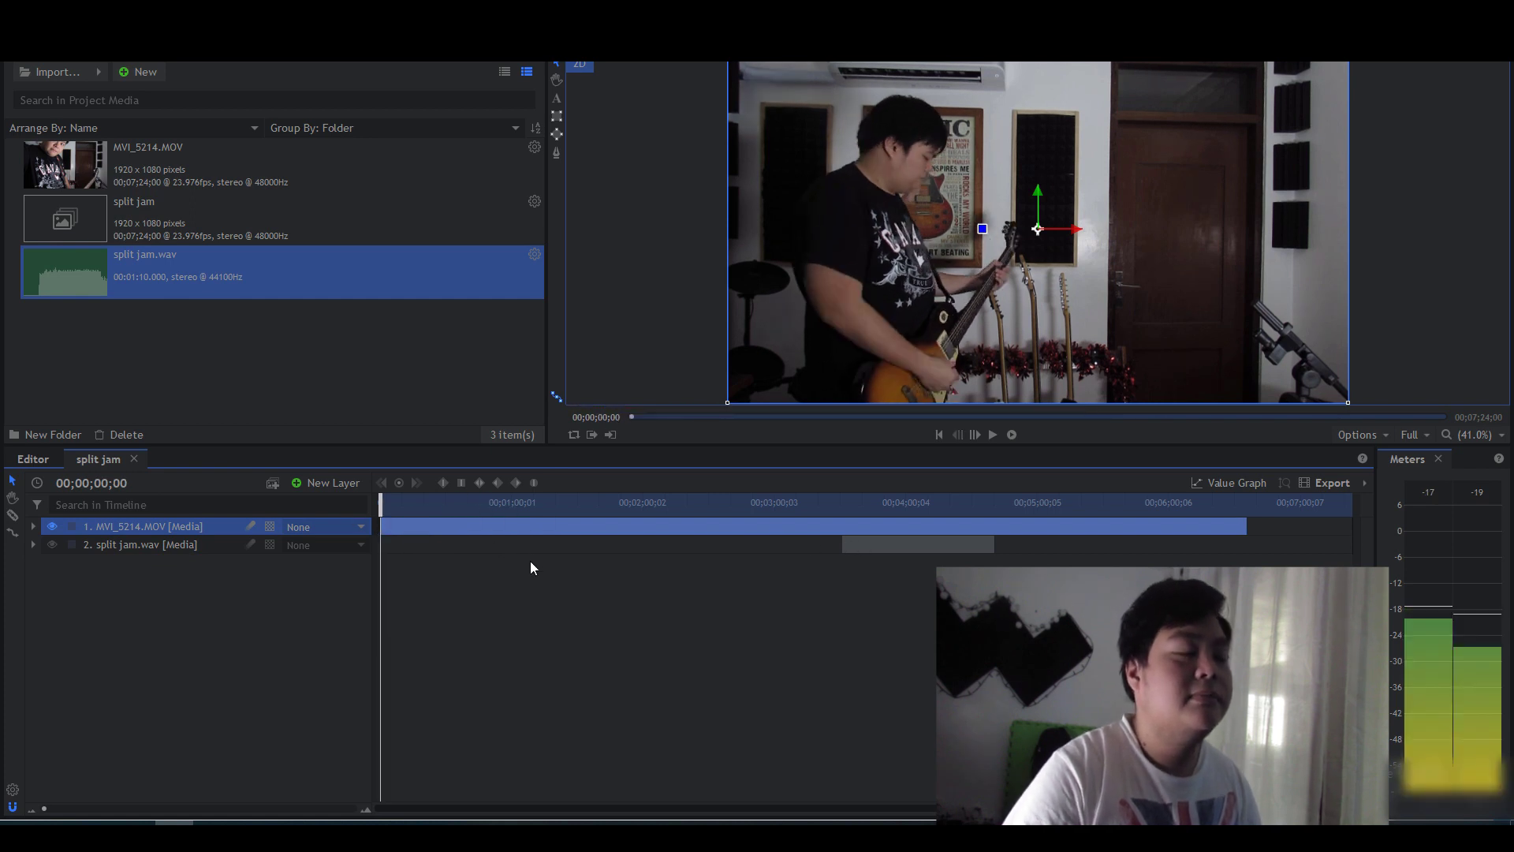
{"action": "key", "text": "space"}
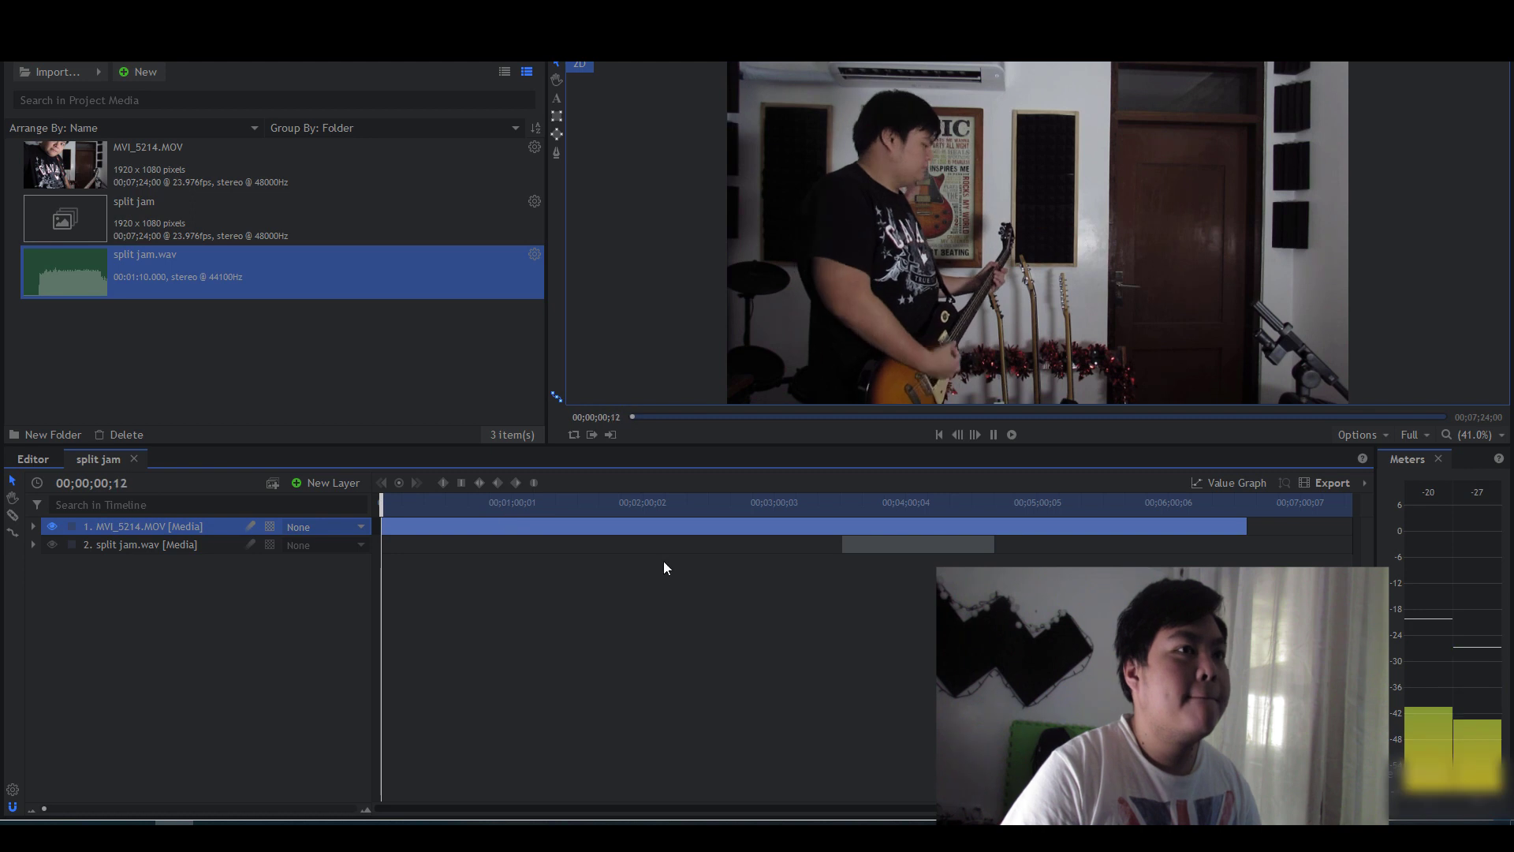
{"action": "left_click", "coordinate": [840, 503]}
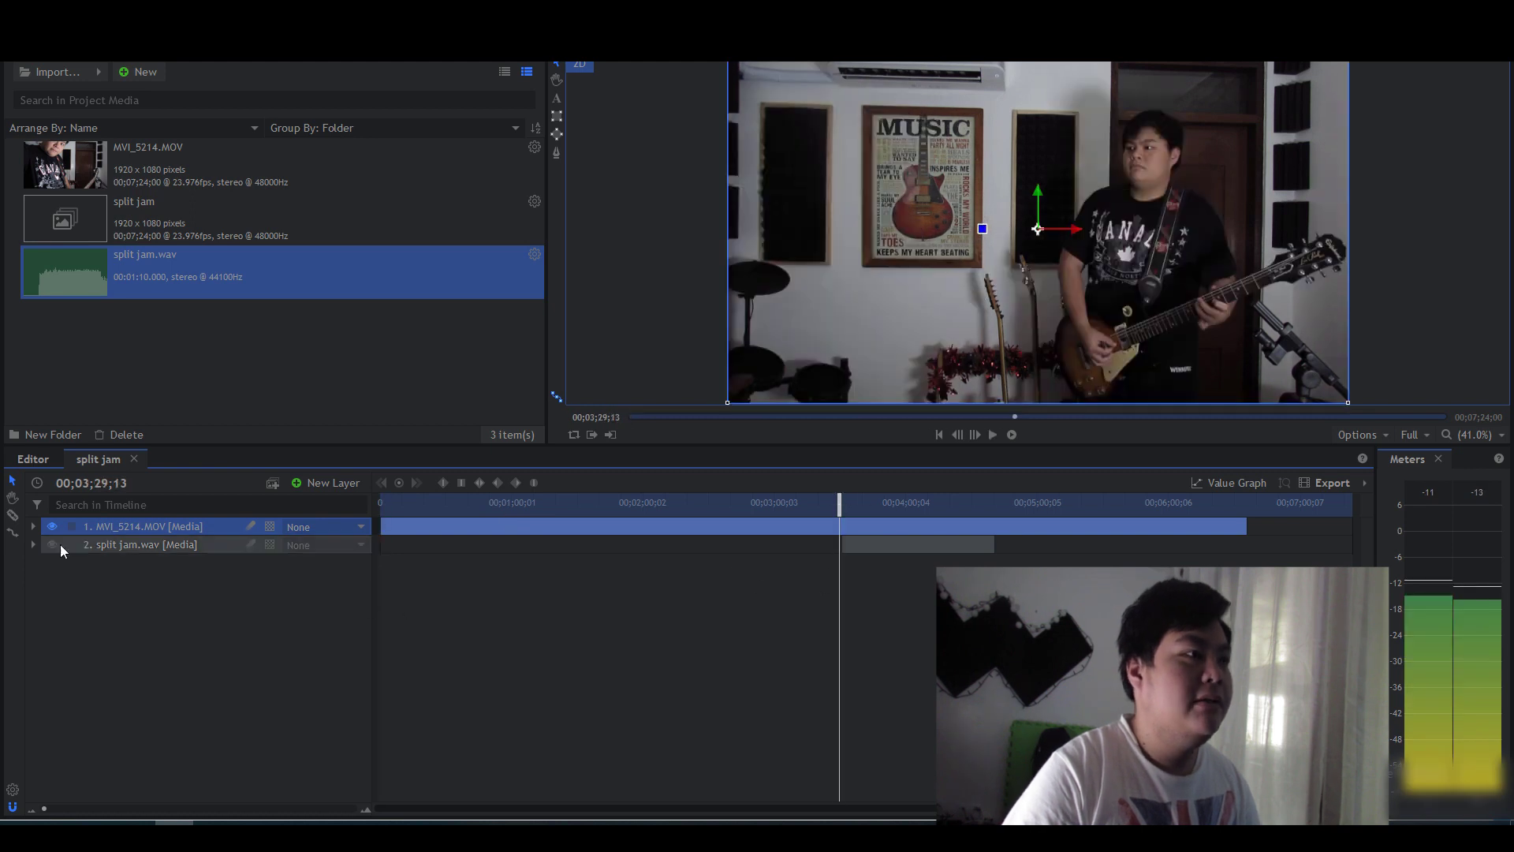
Step: Hide the guitar layer, shift the audio earlier, and find the audio's sync point
{"action": "left_click", "coordinate": [51, 525]}
{"action": "left_click_drag", "start_coordinate": [892, 542], "coordinate": [702, 555]}
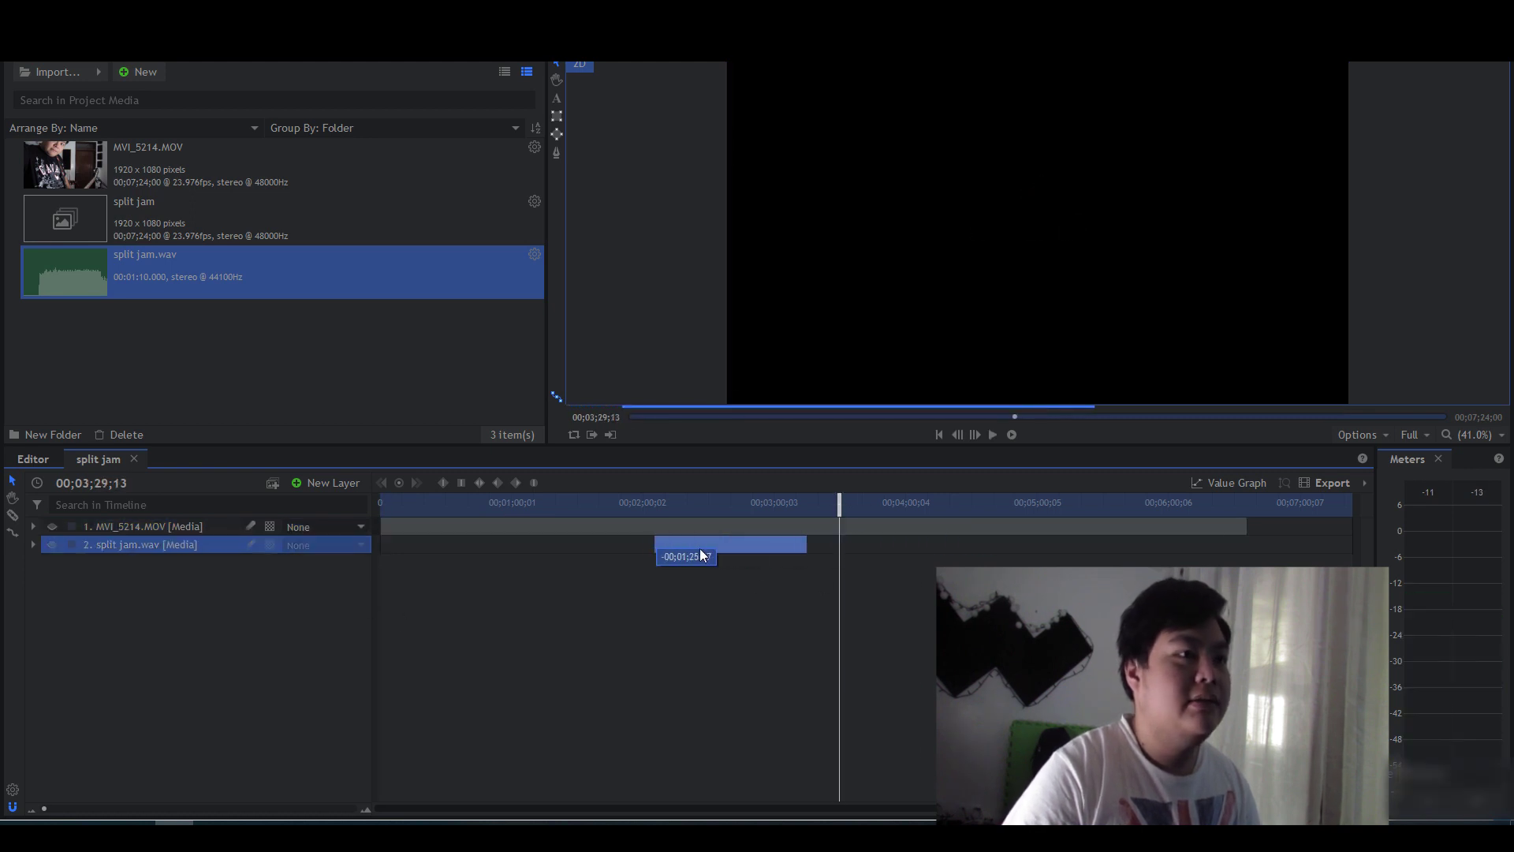
{"action": "left_click_drag", "start_coordinate": [659, 505], "coordinate": [655, 505]}
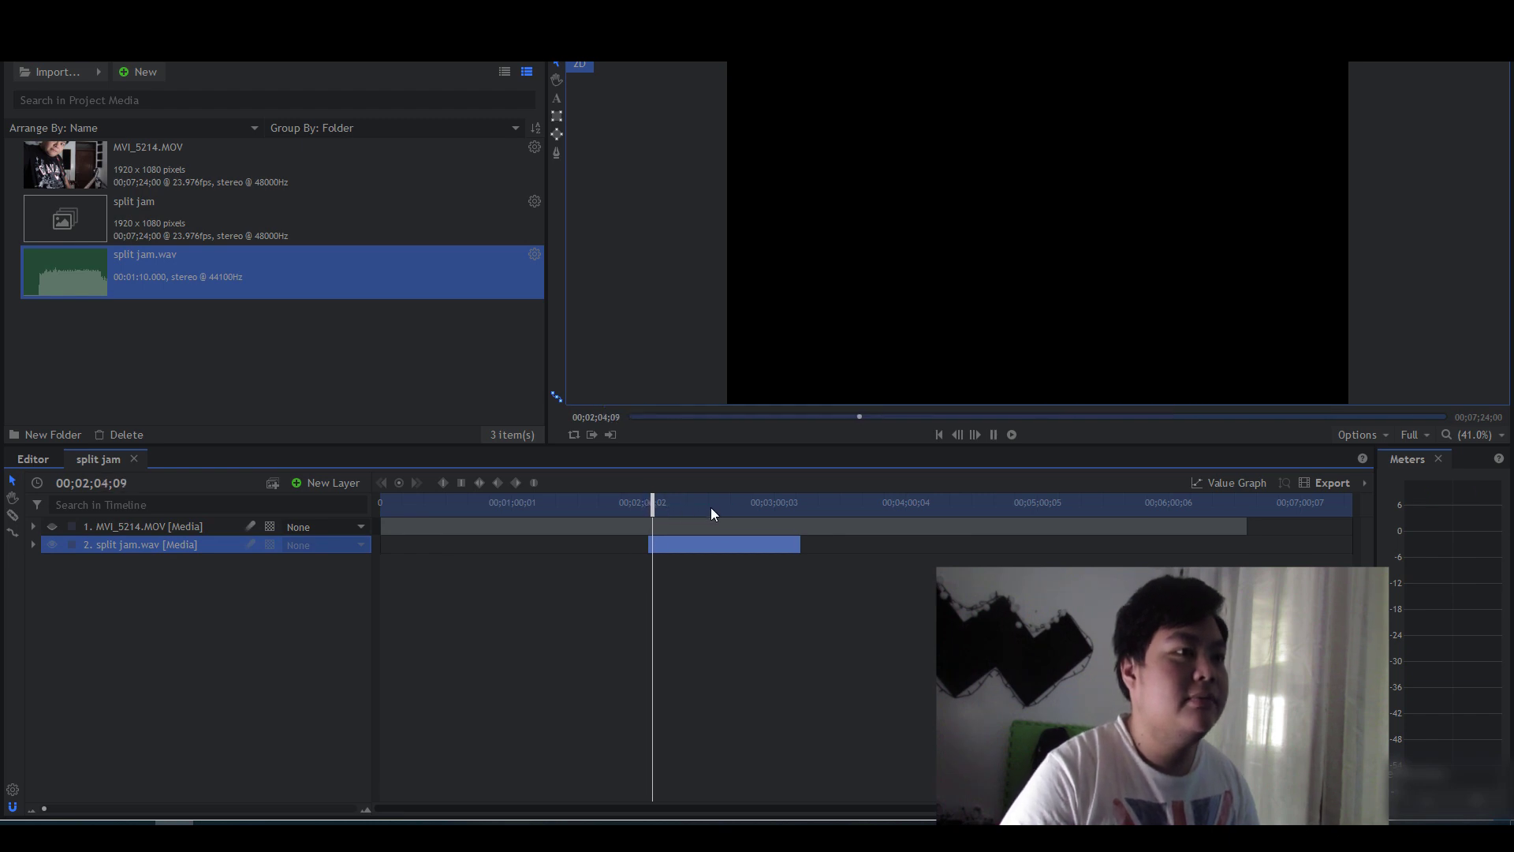
{"action": "key", "text": "space"}
{"action": "key", "text": "space"}
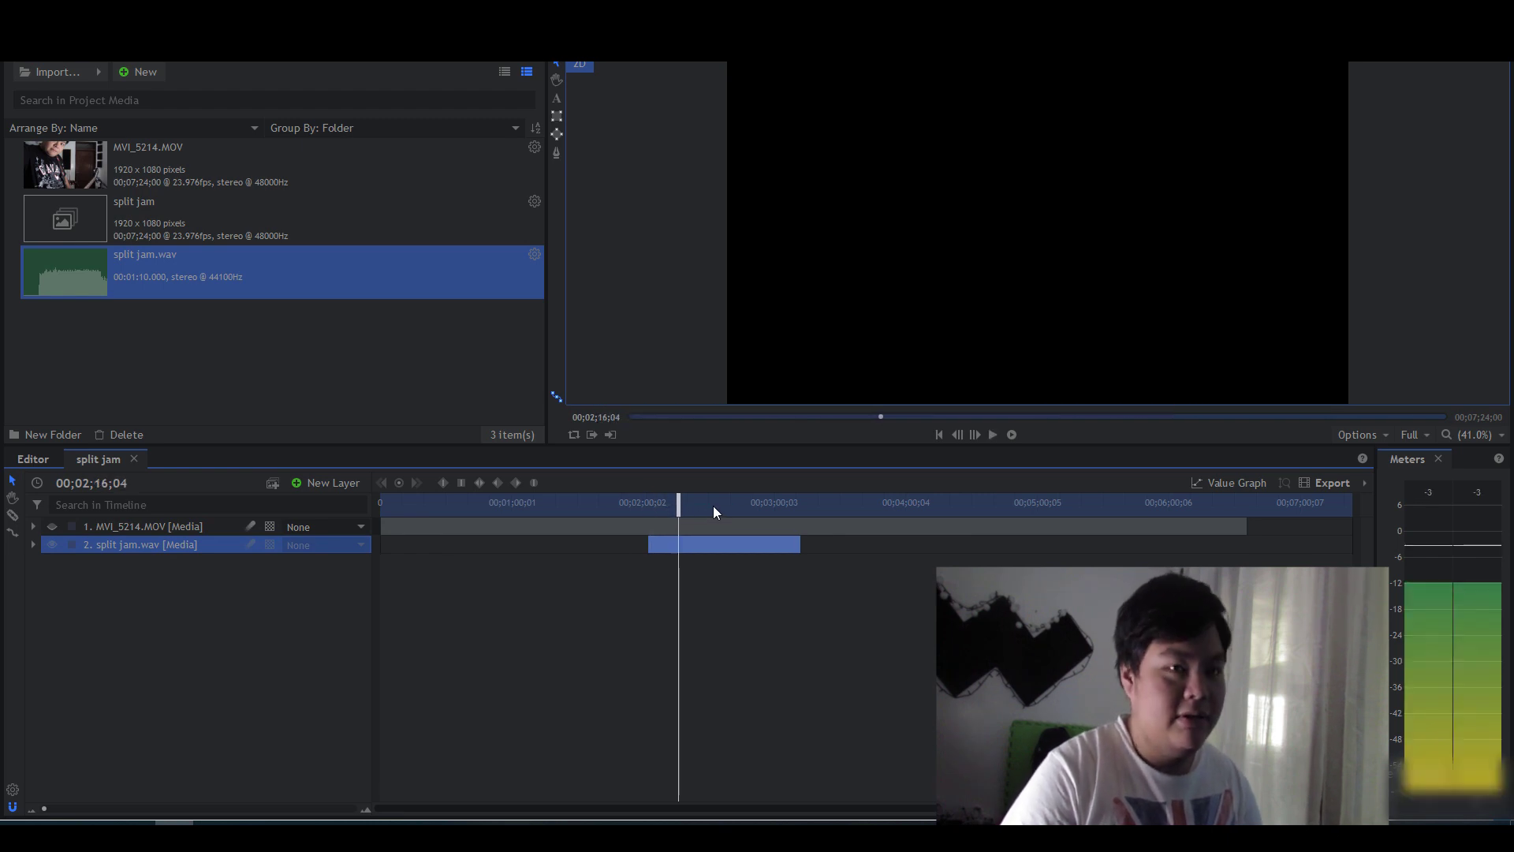
{"action": "key", "text": "Left"}
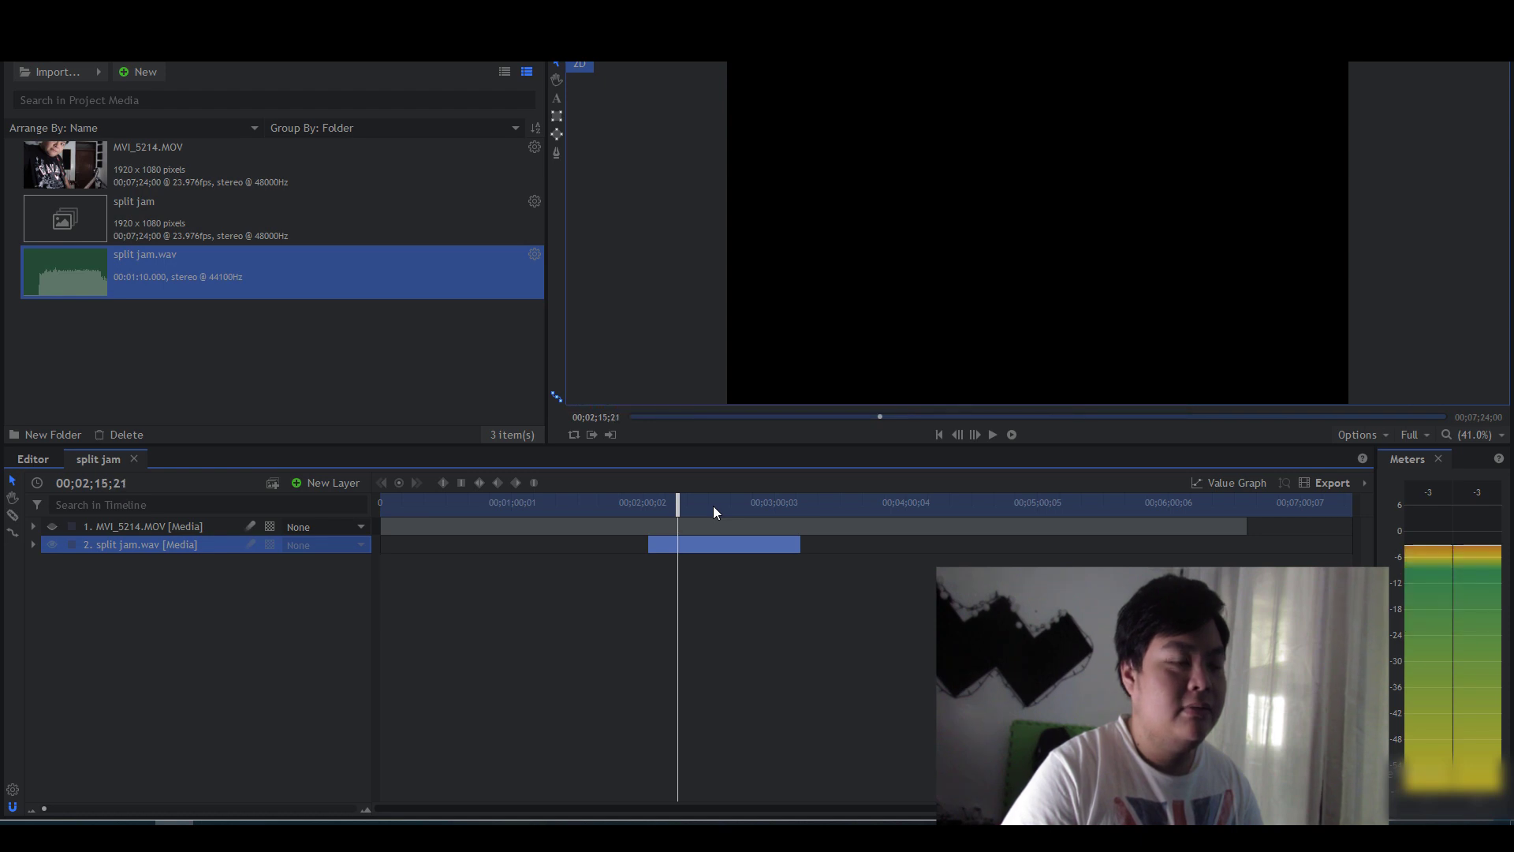
{"action": "key", "text": "Left"}
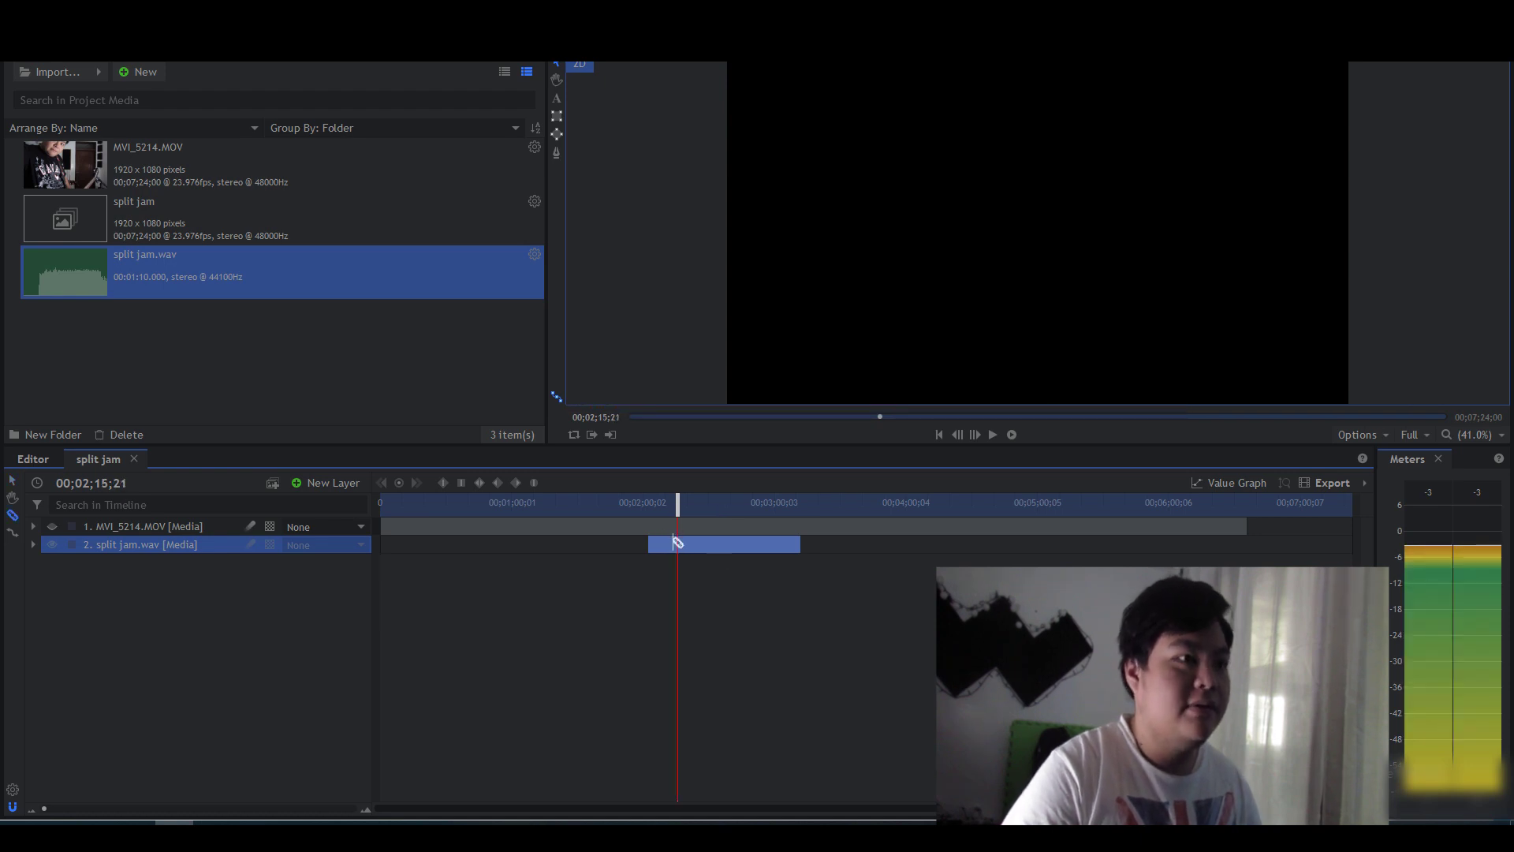
Step: Slice the audio there, move the remaining piece to the timeline start, and show the guitar layer
{"action": "left_click", "coordinate": [683, 546]}
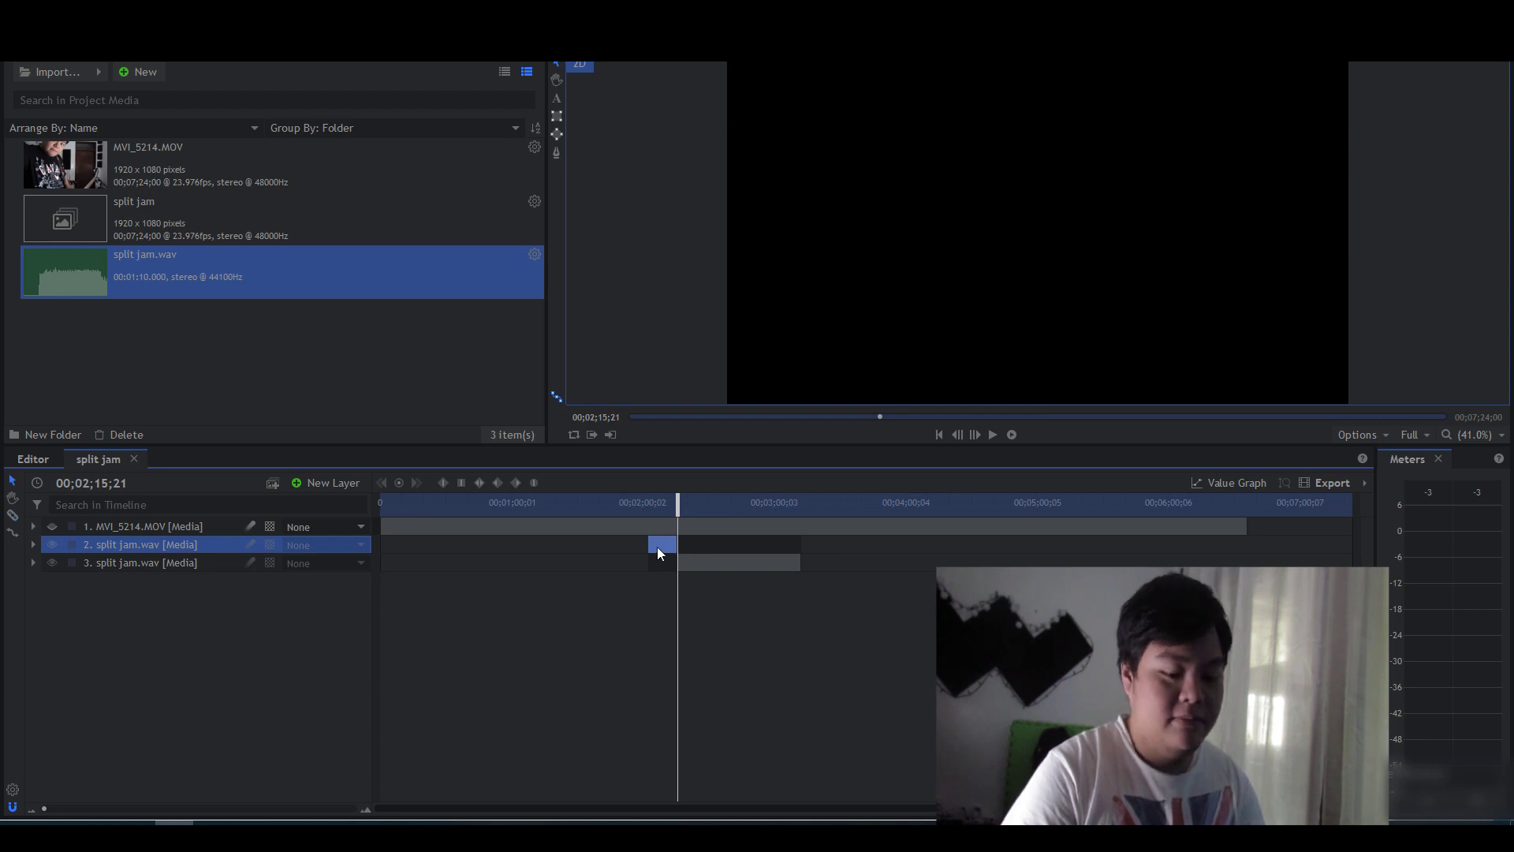
{"action": "left_click_drag", "start_coordinate": [716, 550], "coordinate": [505, 556]}
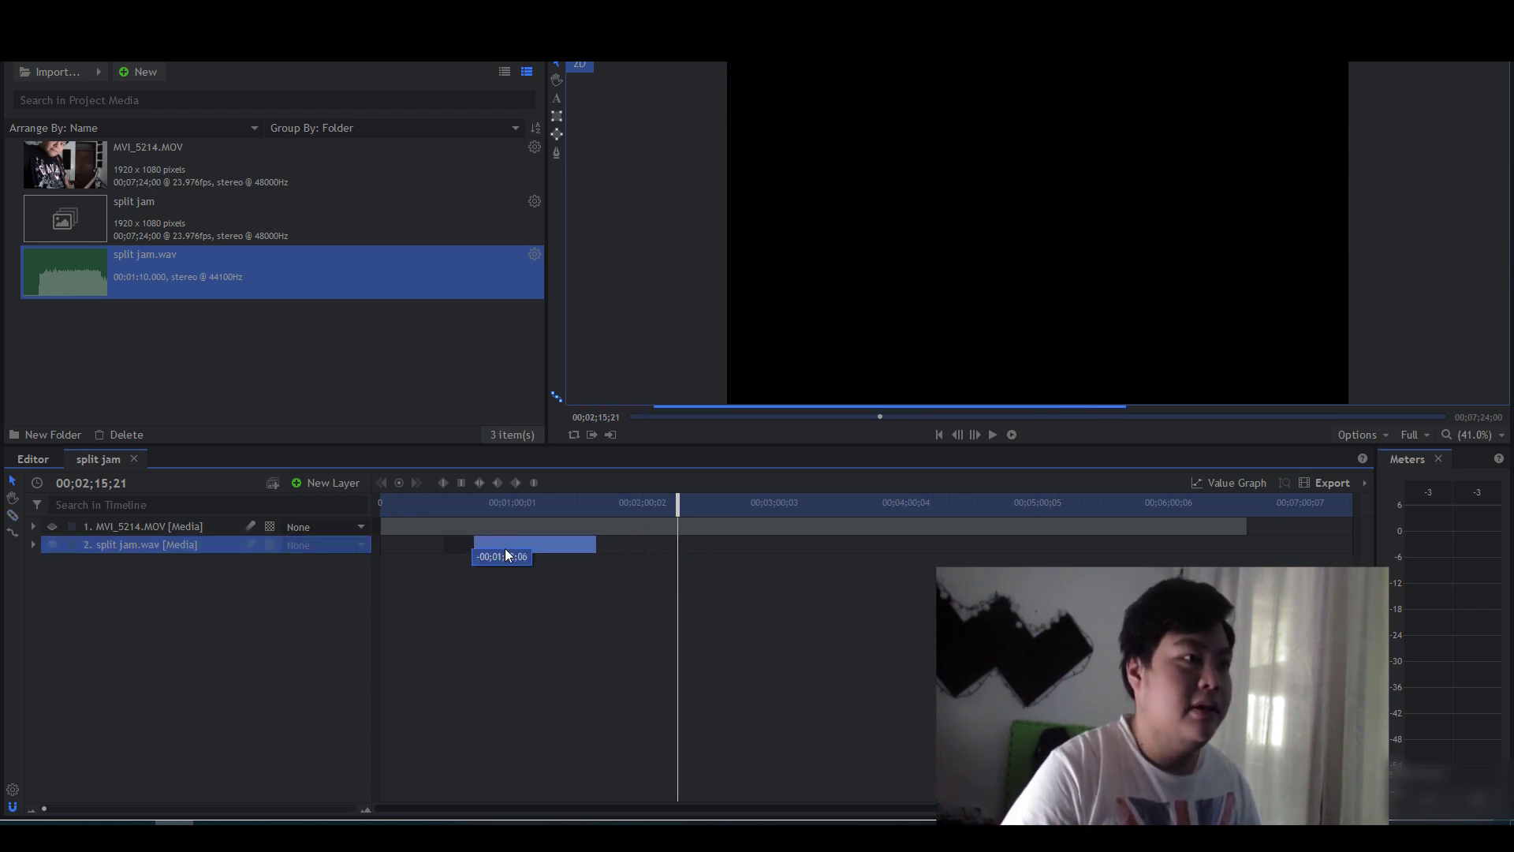
{"action": "key", "text": "Home"}
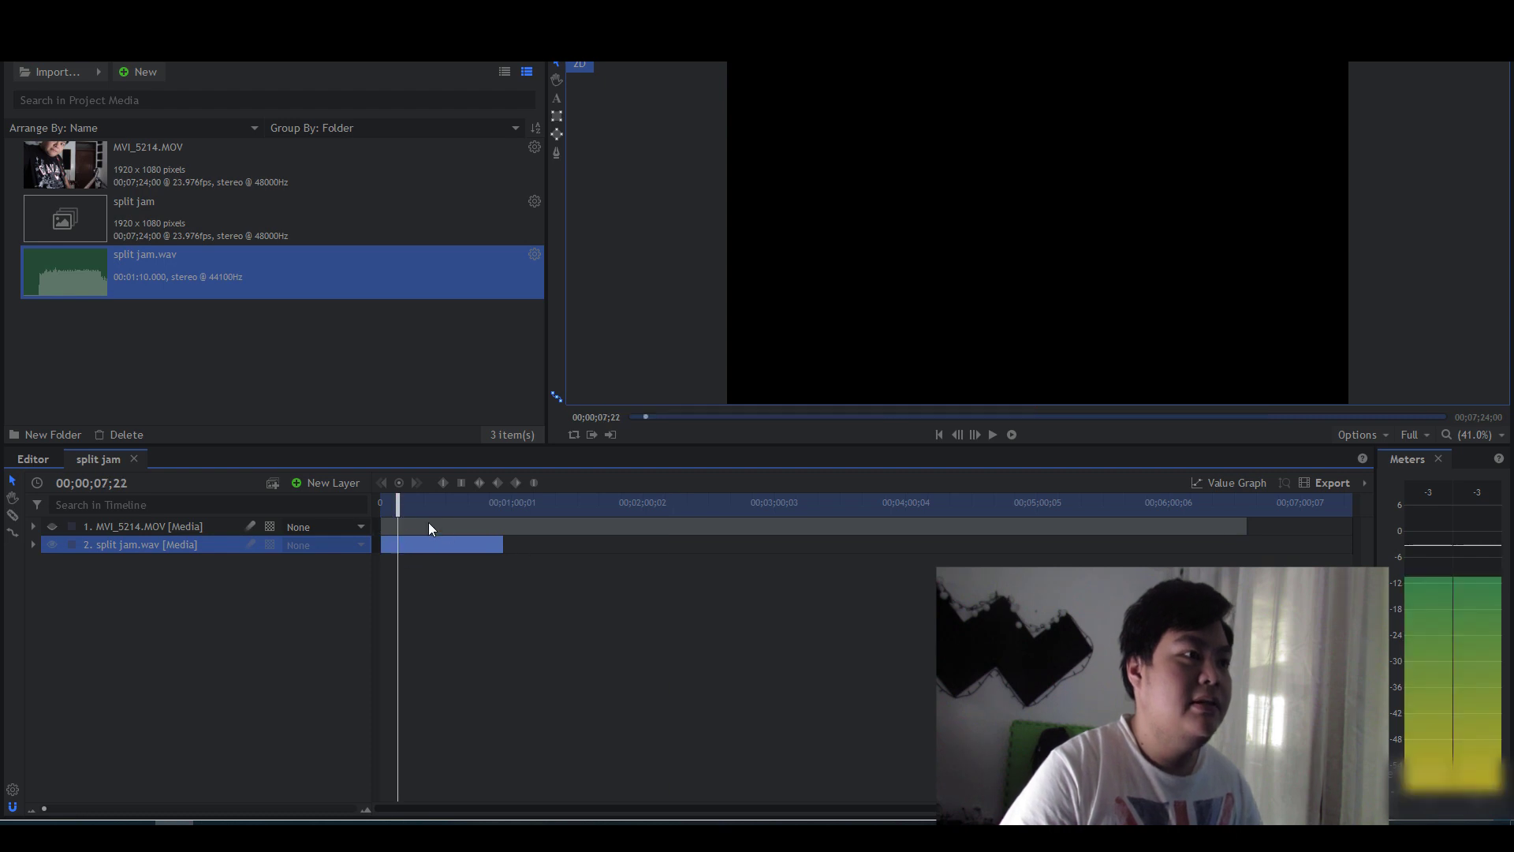
{"action": "left_click", "coordinate": [53, 527]}
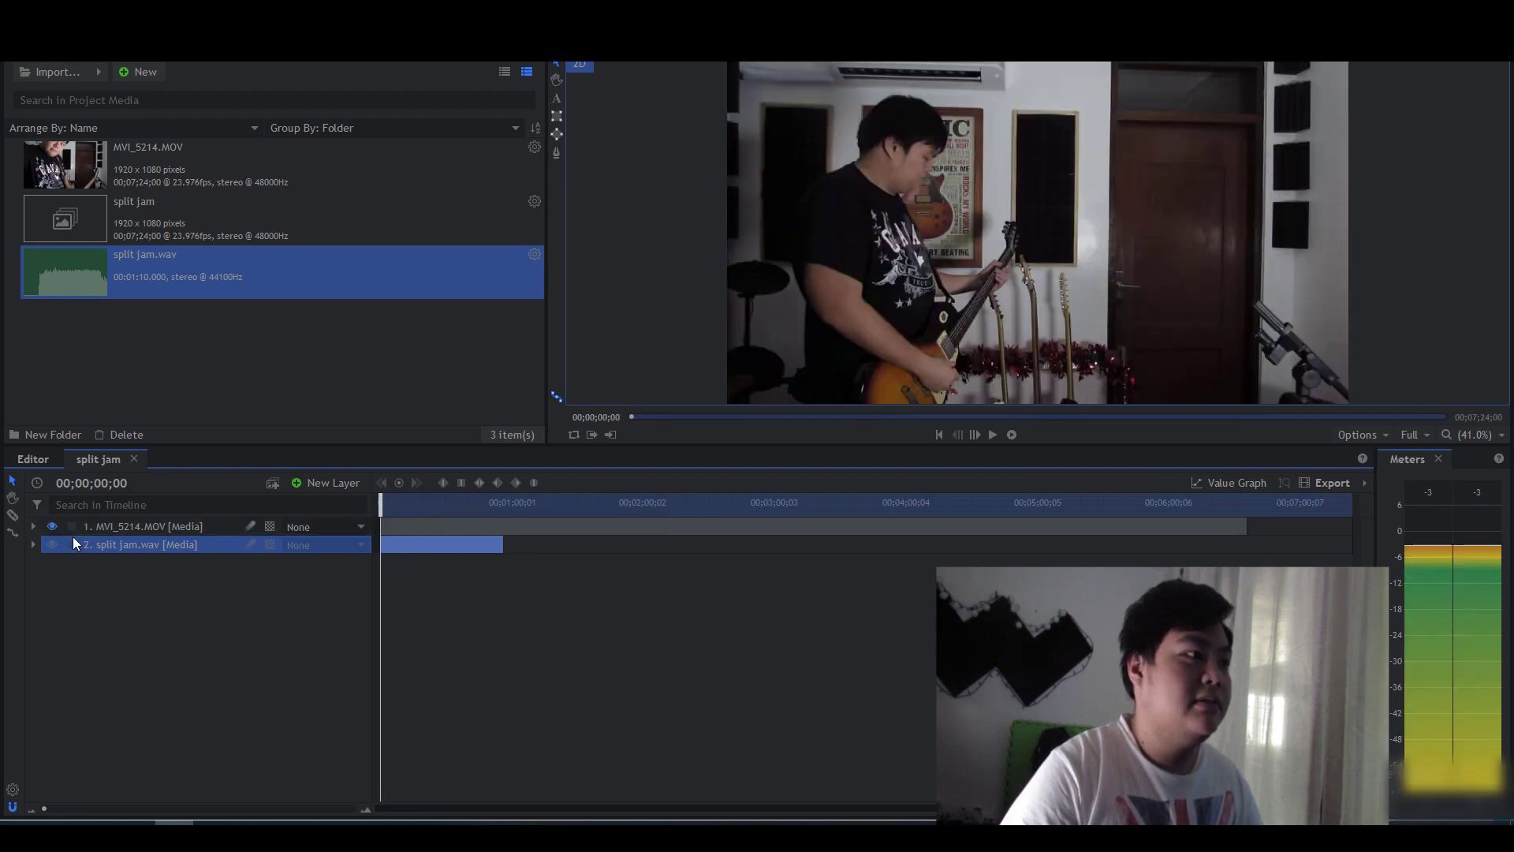
{"action": "left_click", "coordinate": [50, 636]}
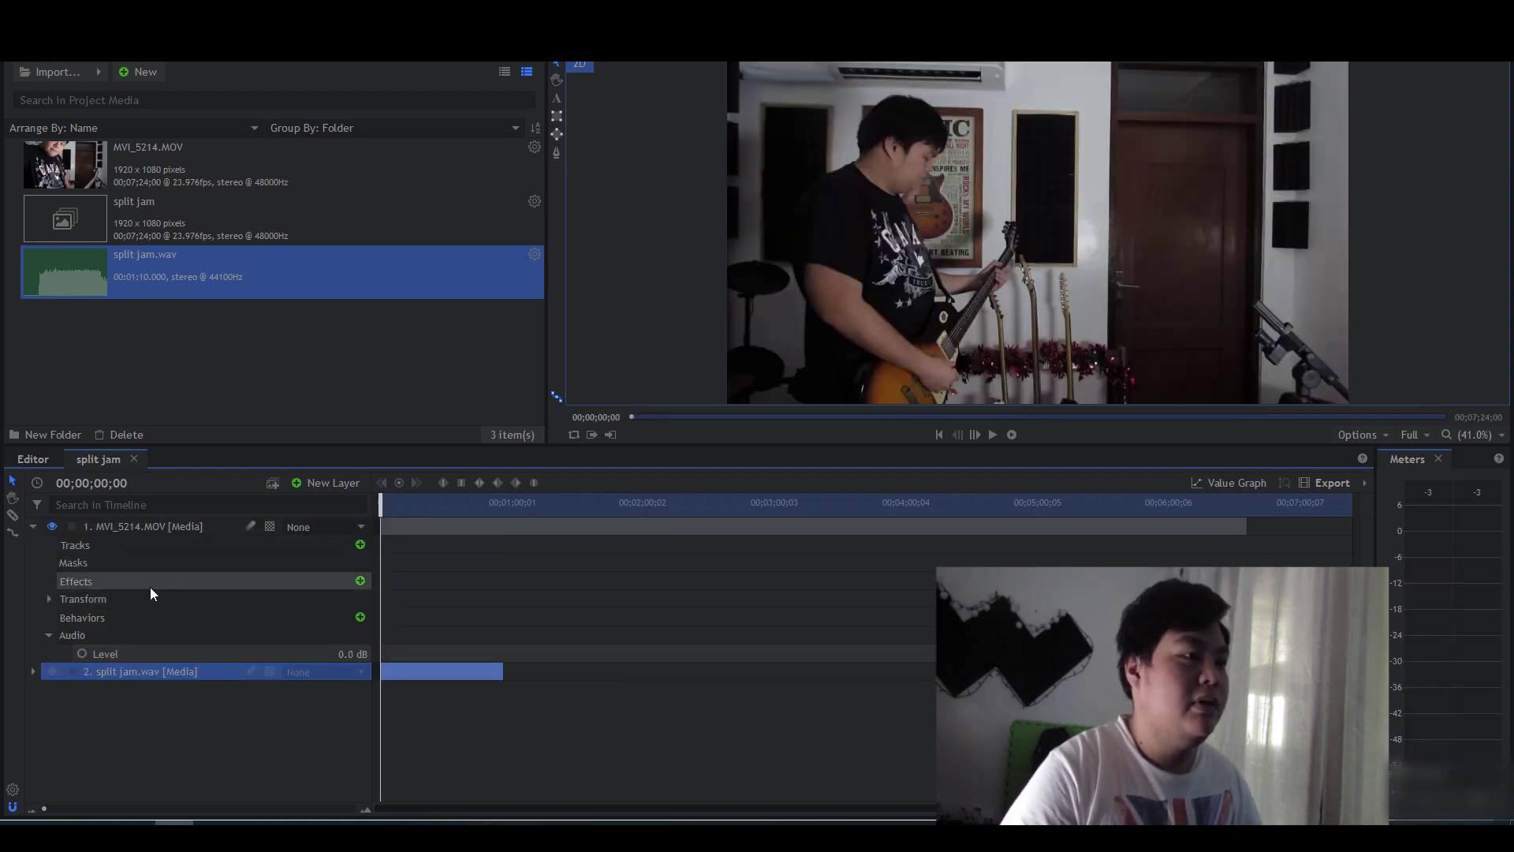
Step: Drop the guitar layer's audio Level to -60 dB, then select both layers and play
{"action": "left_click", "coordinate": [33, 527]}
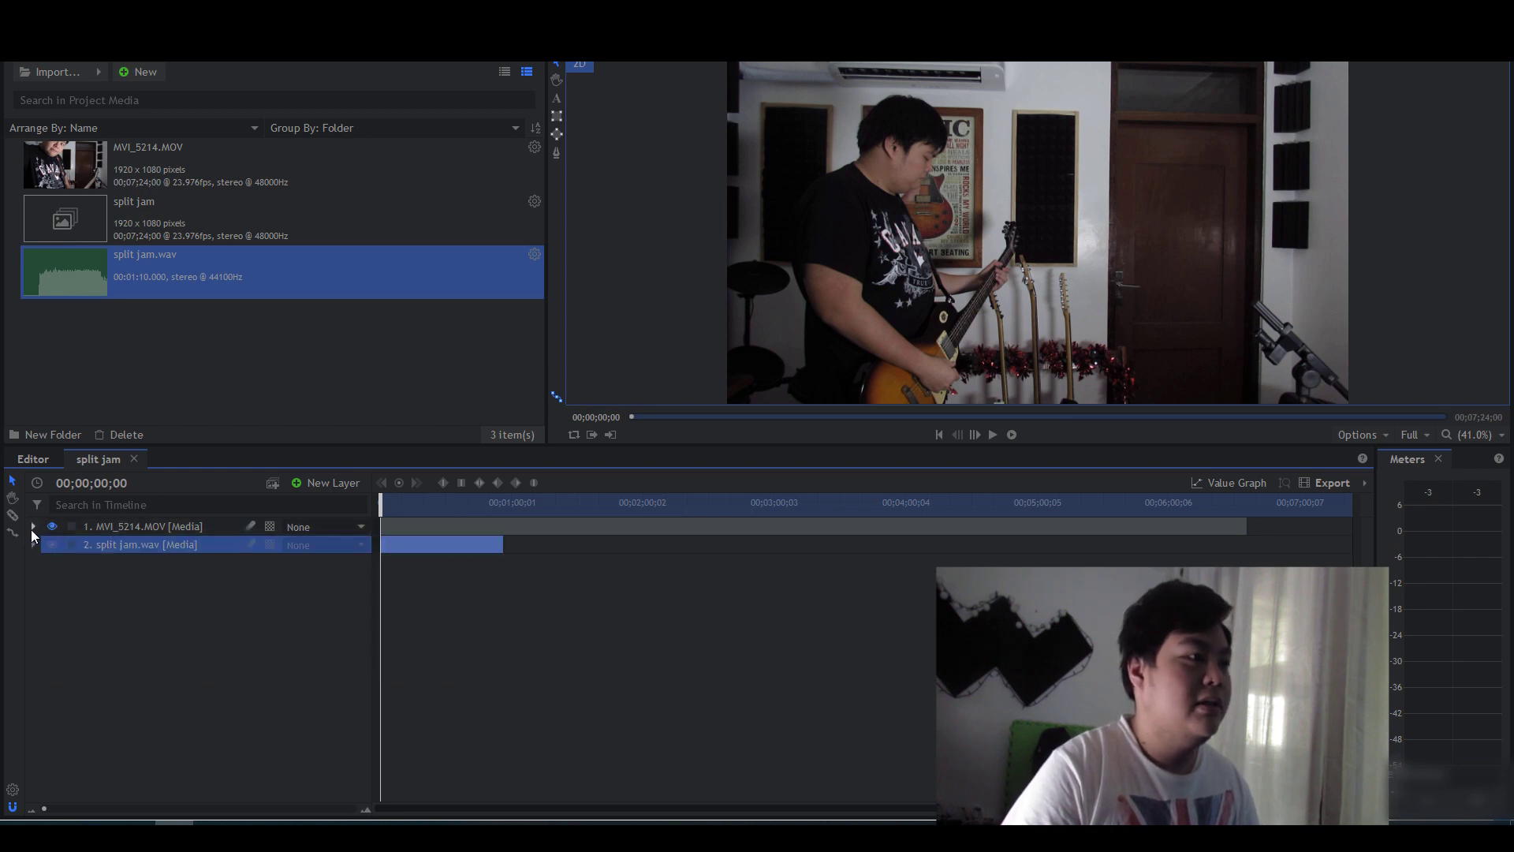
{"action": "left_click", "coordinate": [33, 527]}
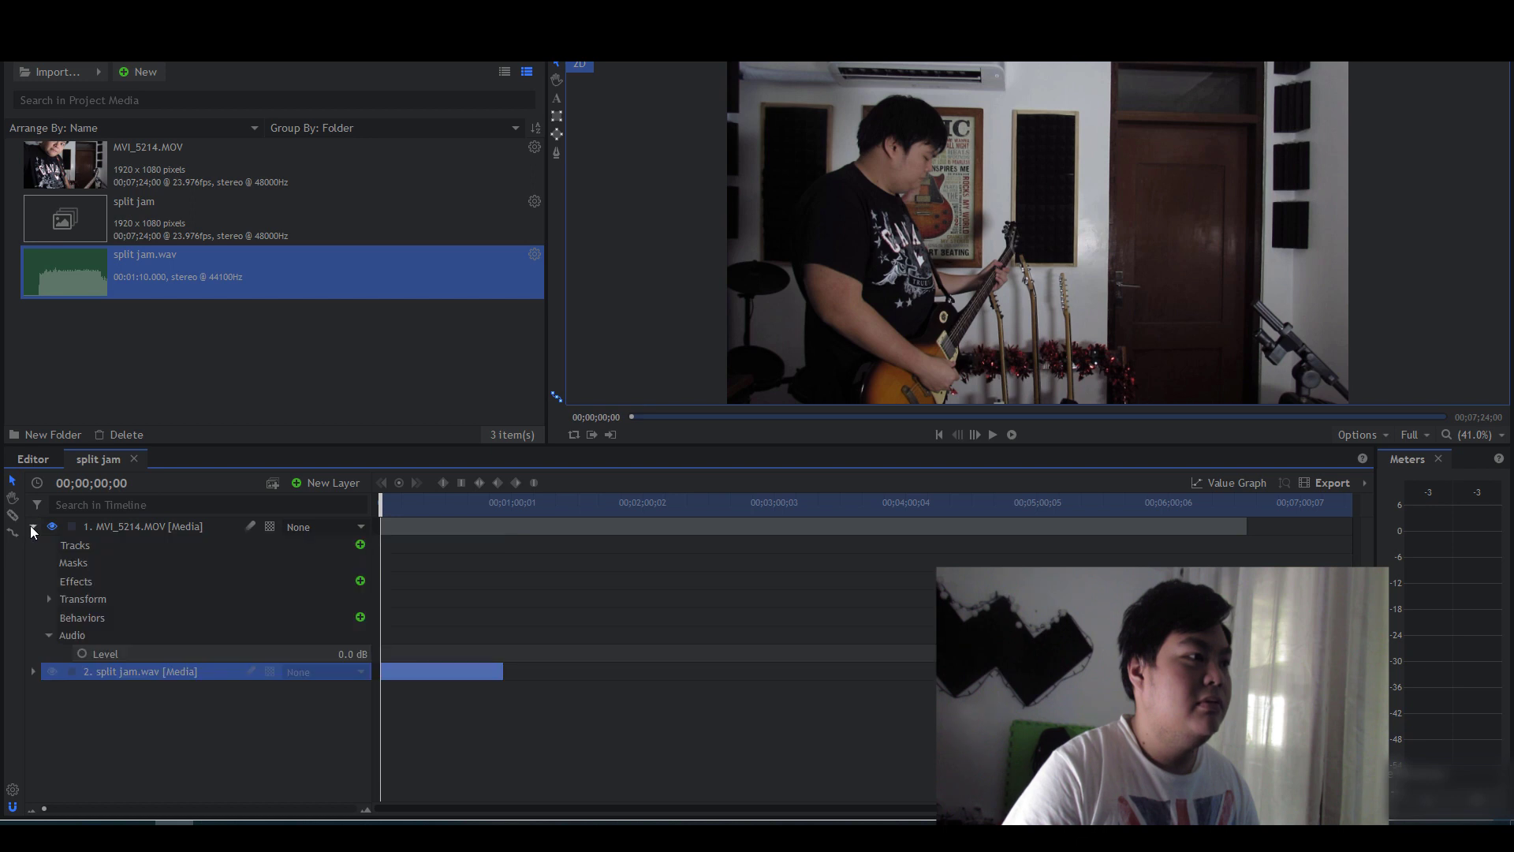
{"action": "left_click", "coordinate": [49, 636]}
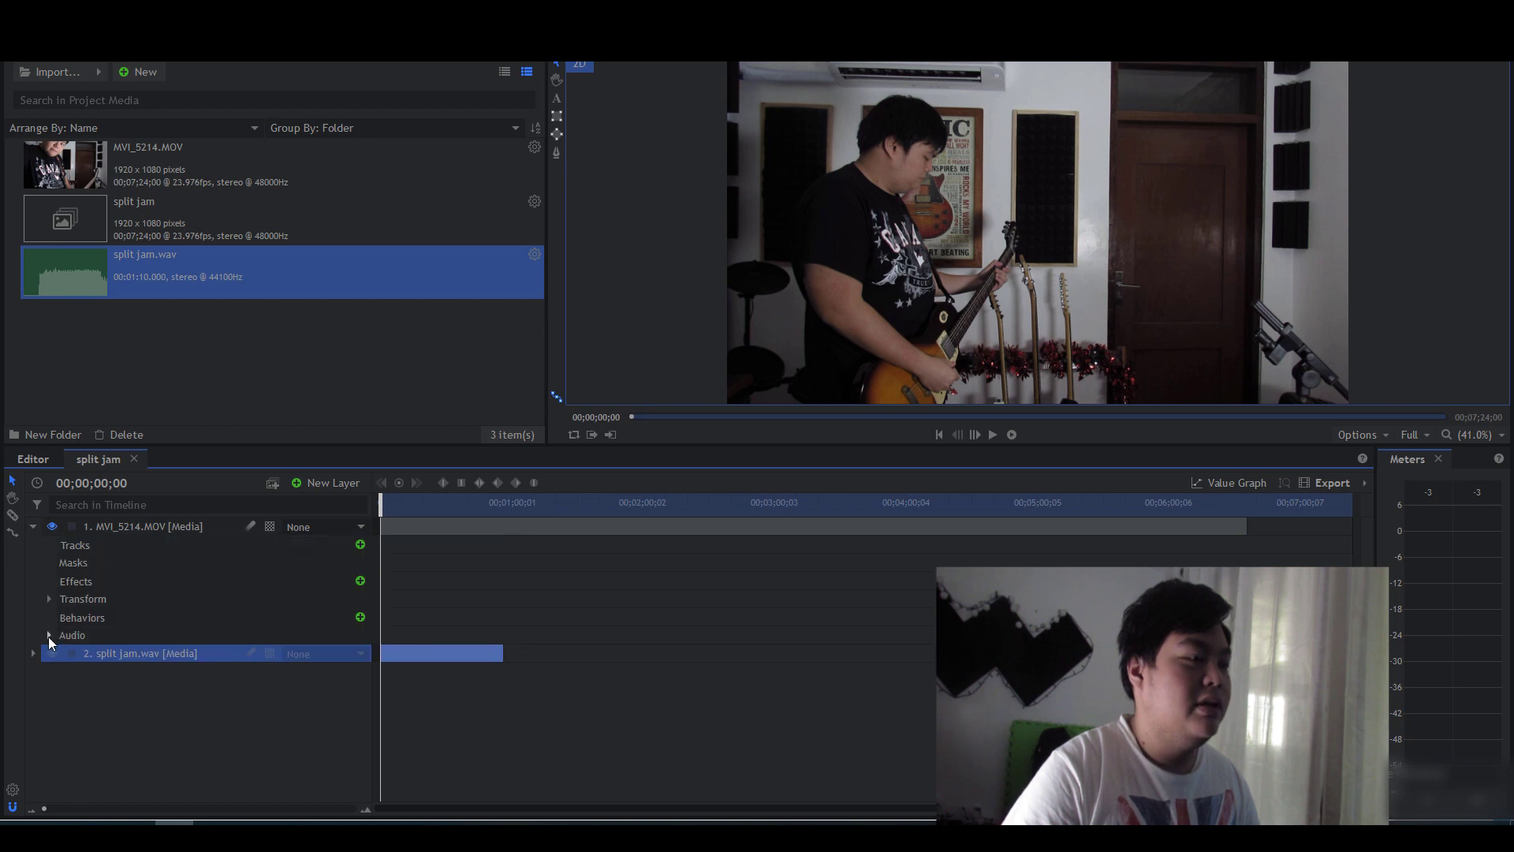
{"action": "left_click", "coordinate": [49, 637]}
{"action": "left_click_drag", "start_coordinate": [353, 653], "coordinate": [236, 654]}
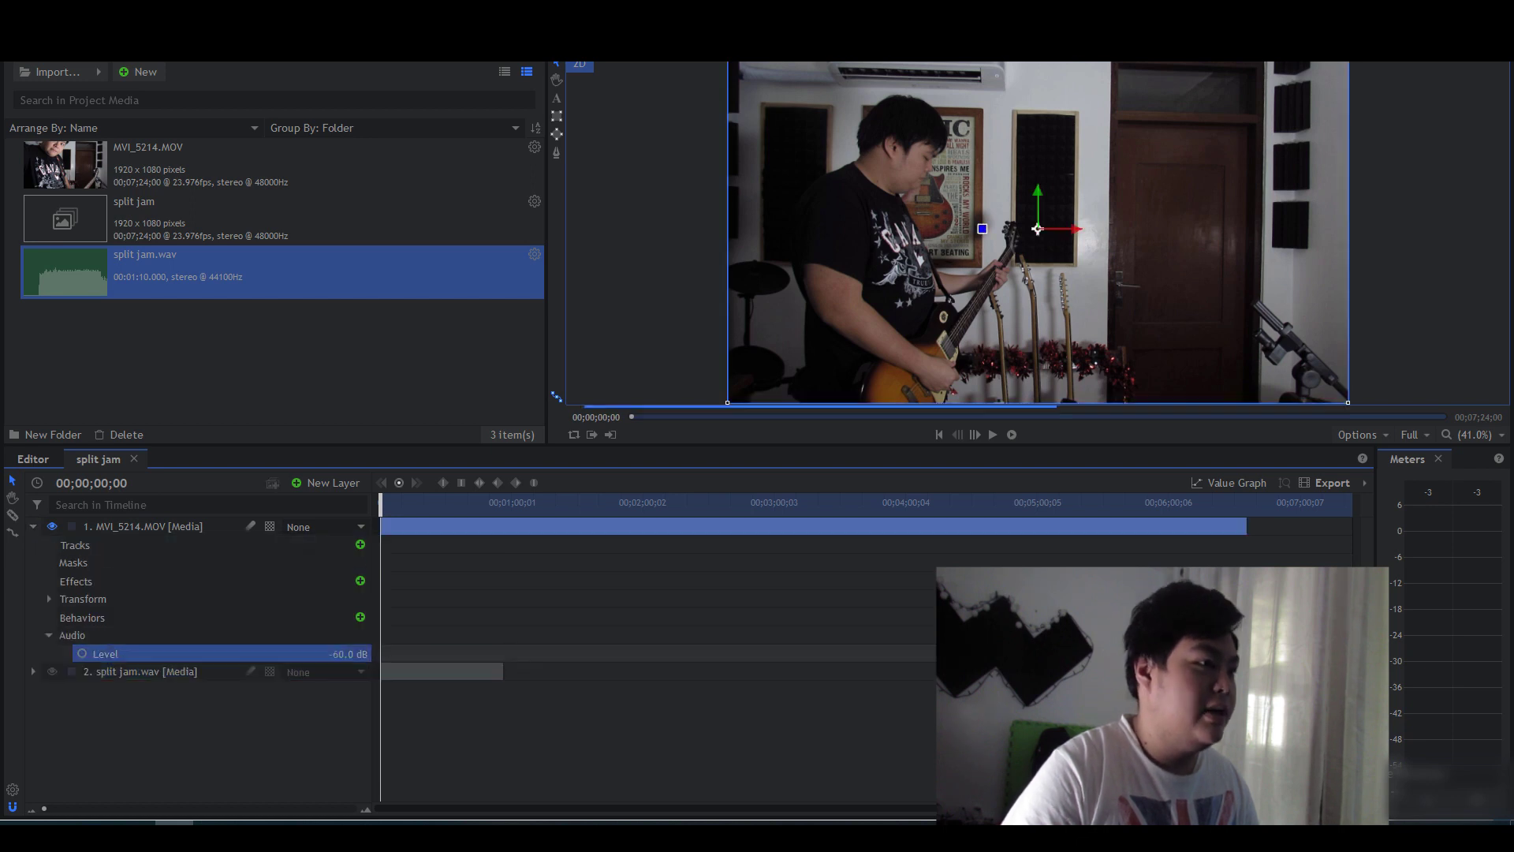
{"action": "left_click", "coordinate": [31, 525]}
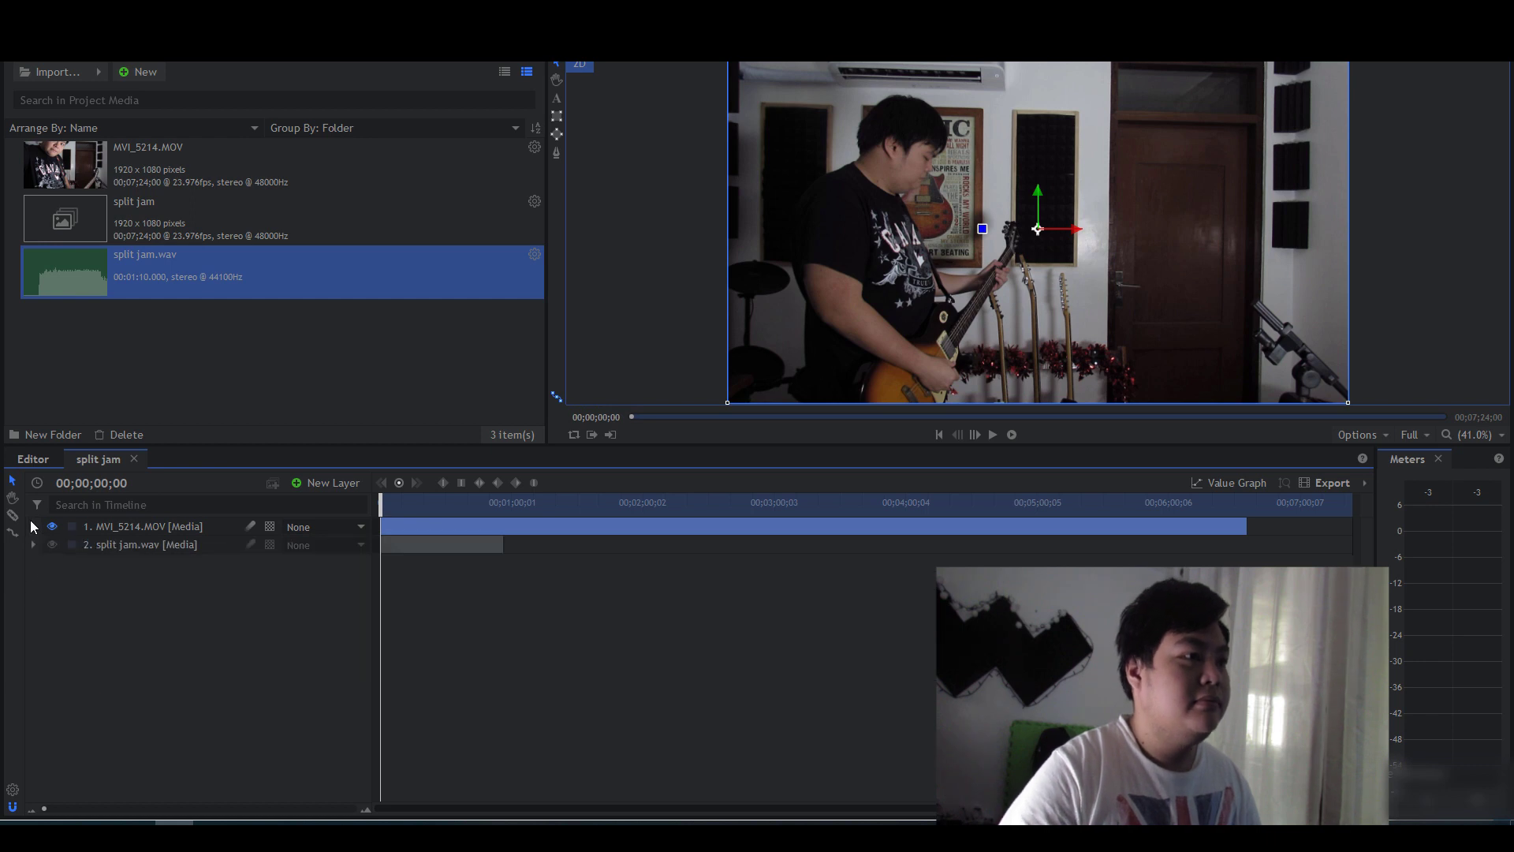
{"action": "key", "text": "ctrl+a"}
{"action": "scroll", "coordinate": [481, 503], "scroll_direction": "down", "scroll_amount": 3}
{"action": "key", "text": "space"}
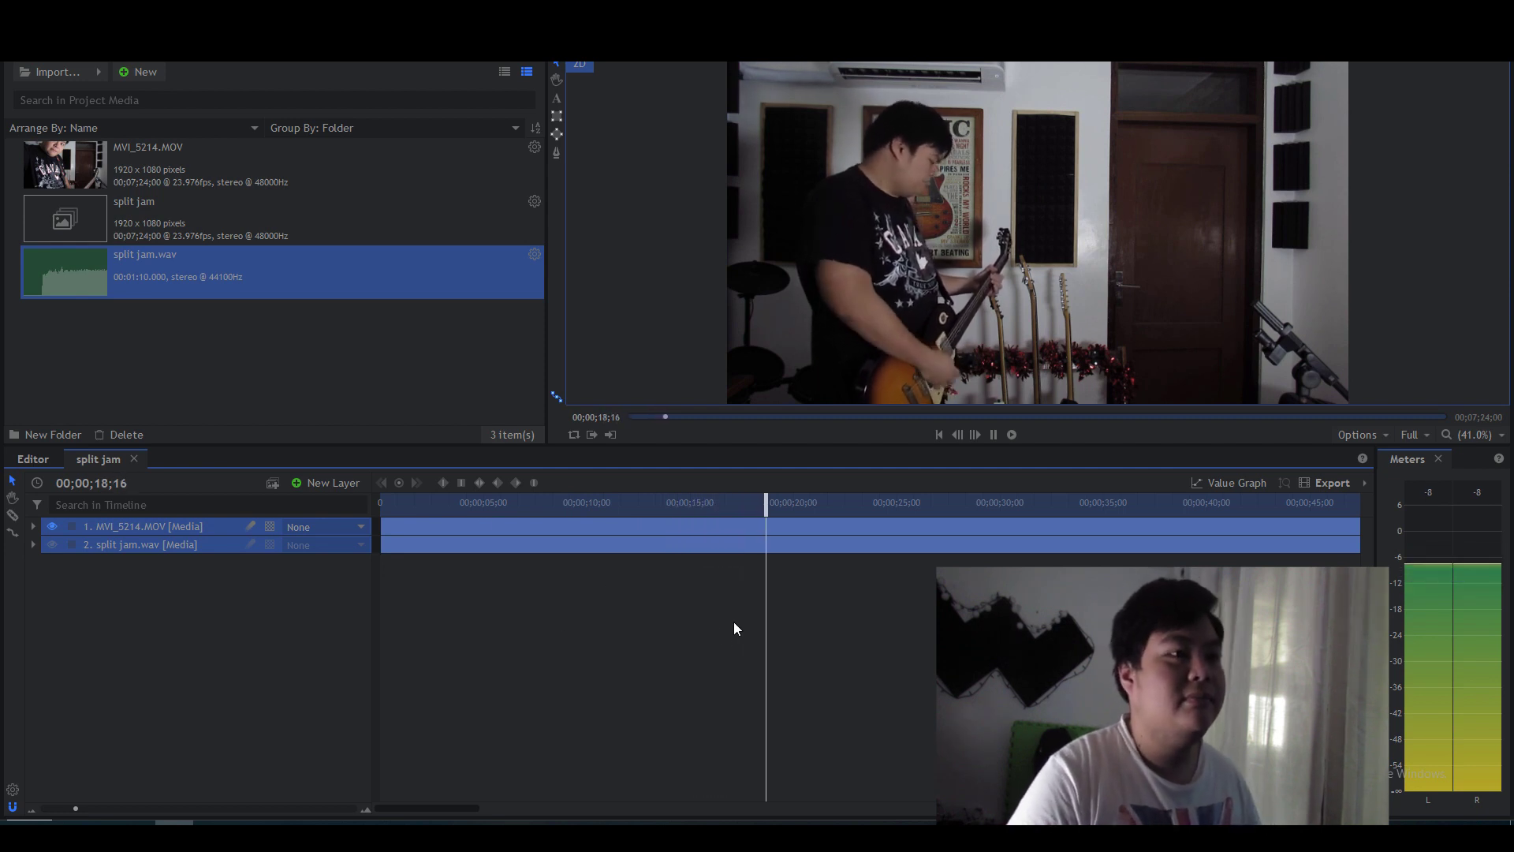
Step: Slice video and audio at 00;00;45;15 and delete the trailing audio piece
{"action": "key", "text": "space"}
{"action": "scroll", "coordinate": [734, 627], "scroll_direction": "down", "scroll_amount": 3}
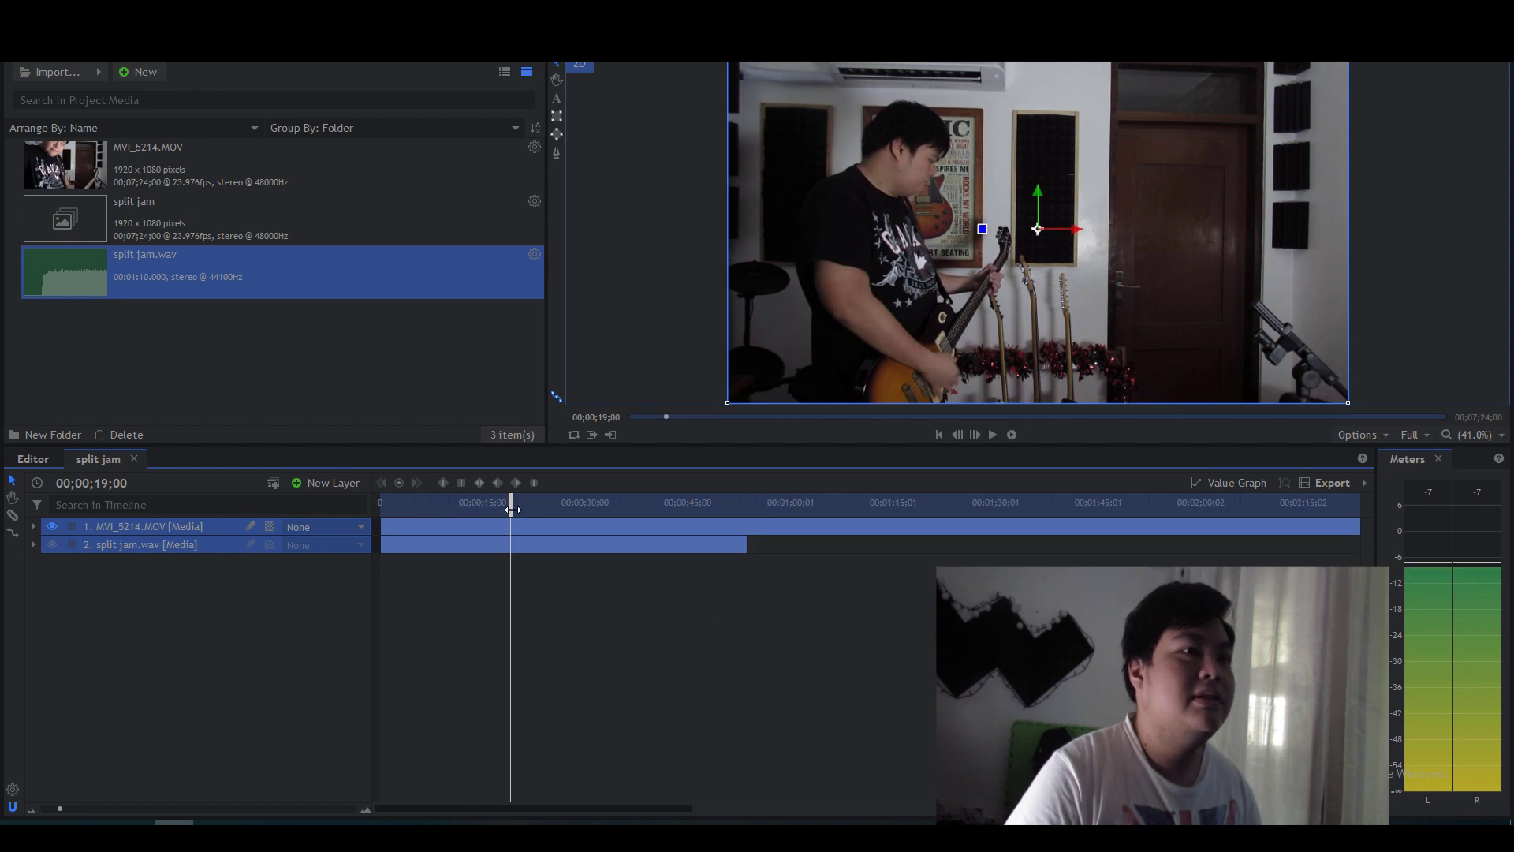
{"action": "left_click_drag", "start_coordinate": [517, 503], "coordinate": [692, 507]}
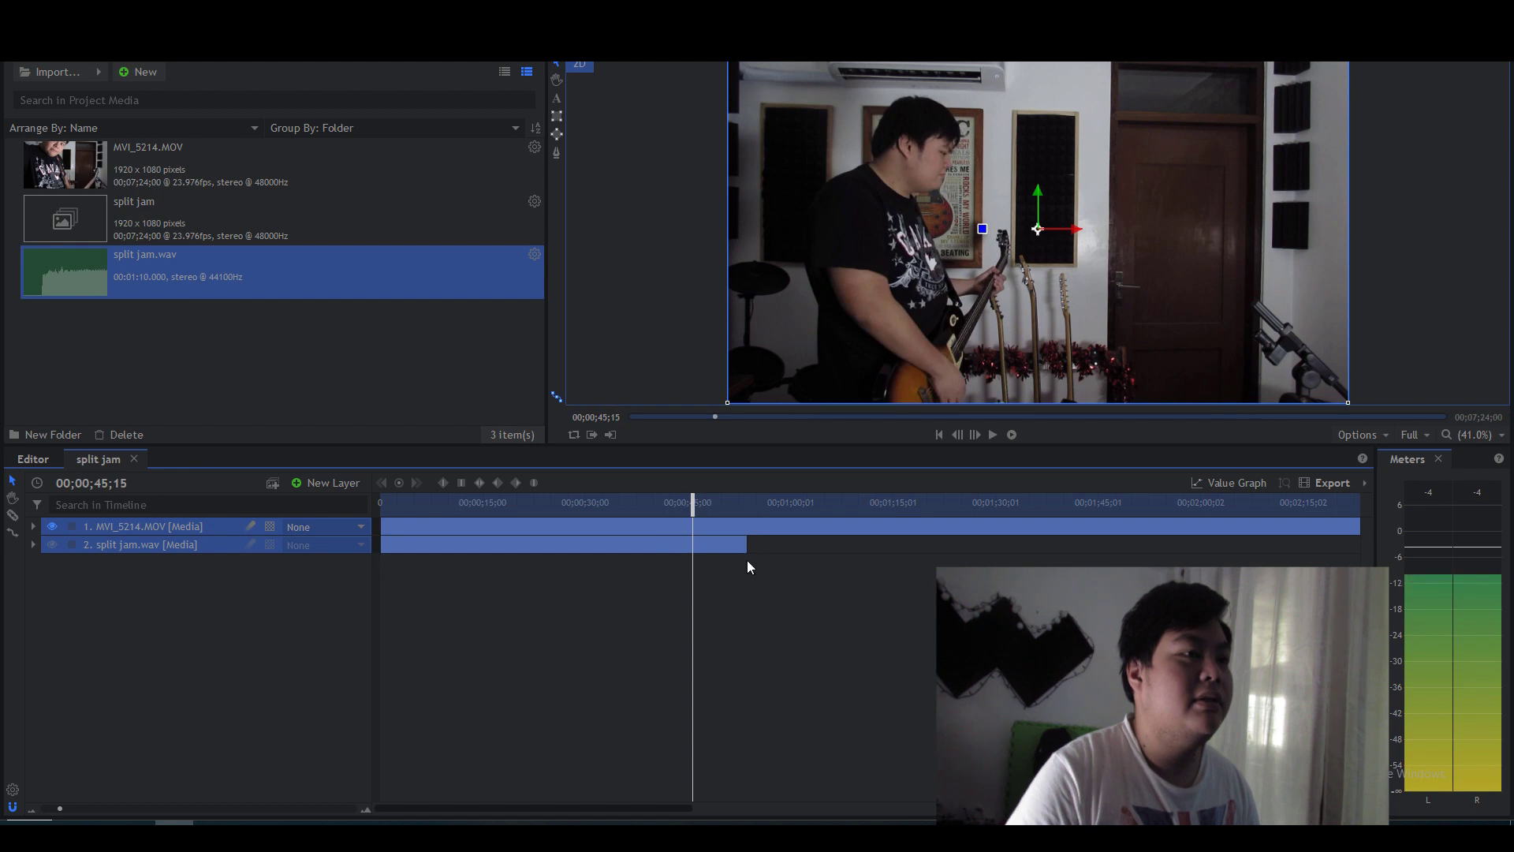
{"action": "key", "text": "c"}
{"action": "left_click", "coordinate": [698, 544]}
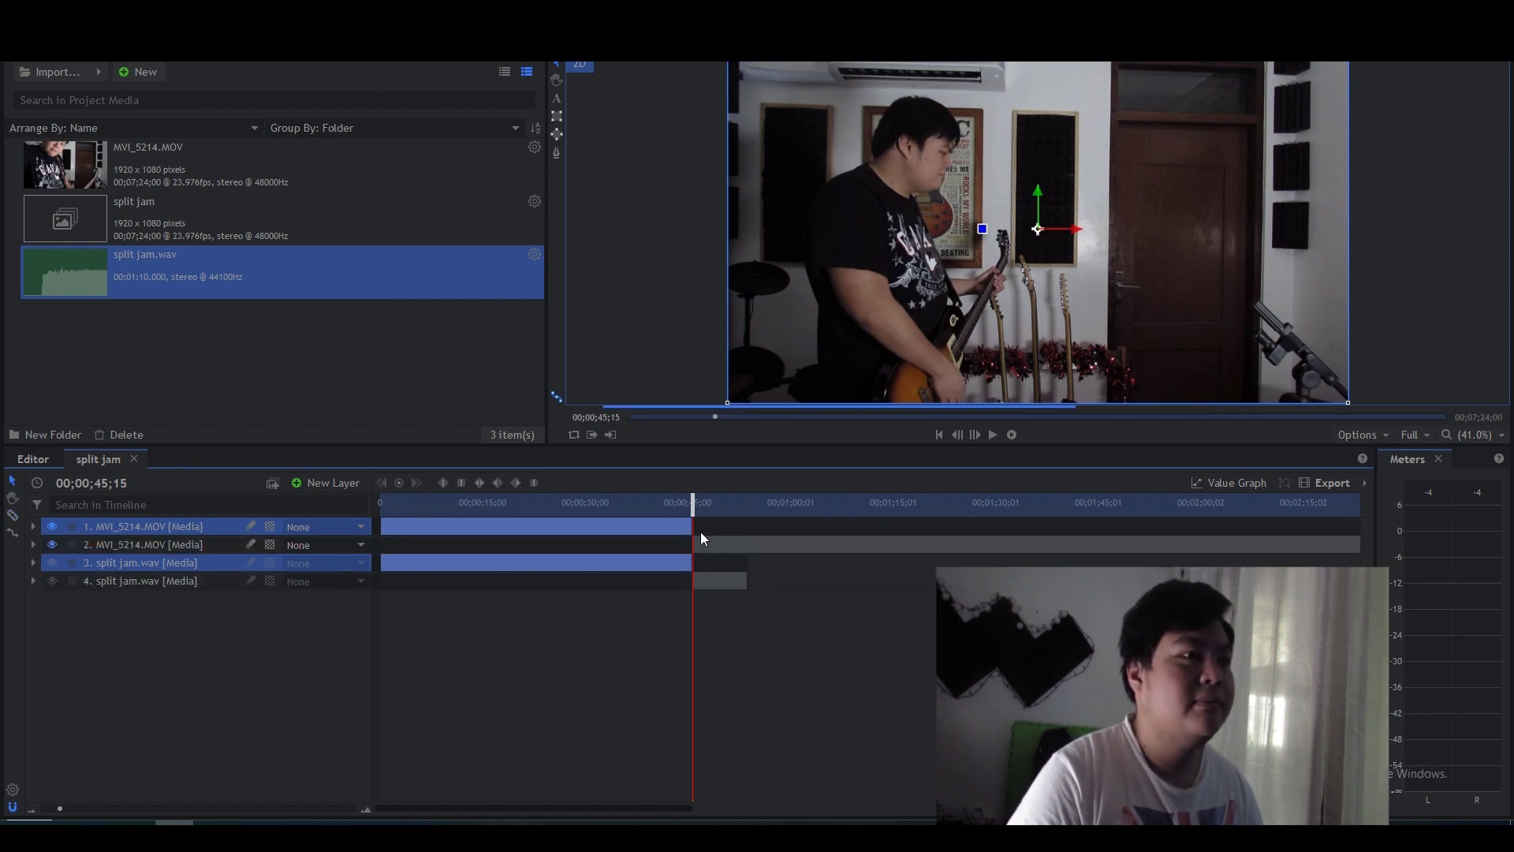
{"action": "left_click", "coordinate": [726, 543]}
{"action": "left_click", "coordinate": [721, 580]}
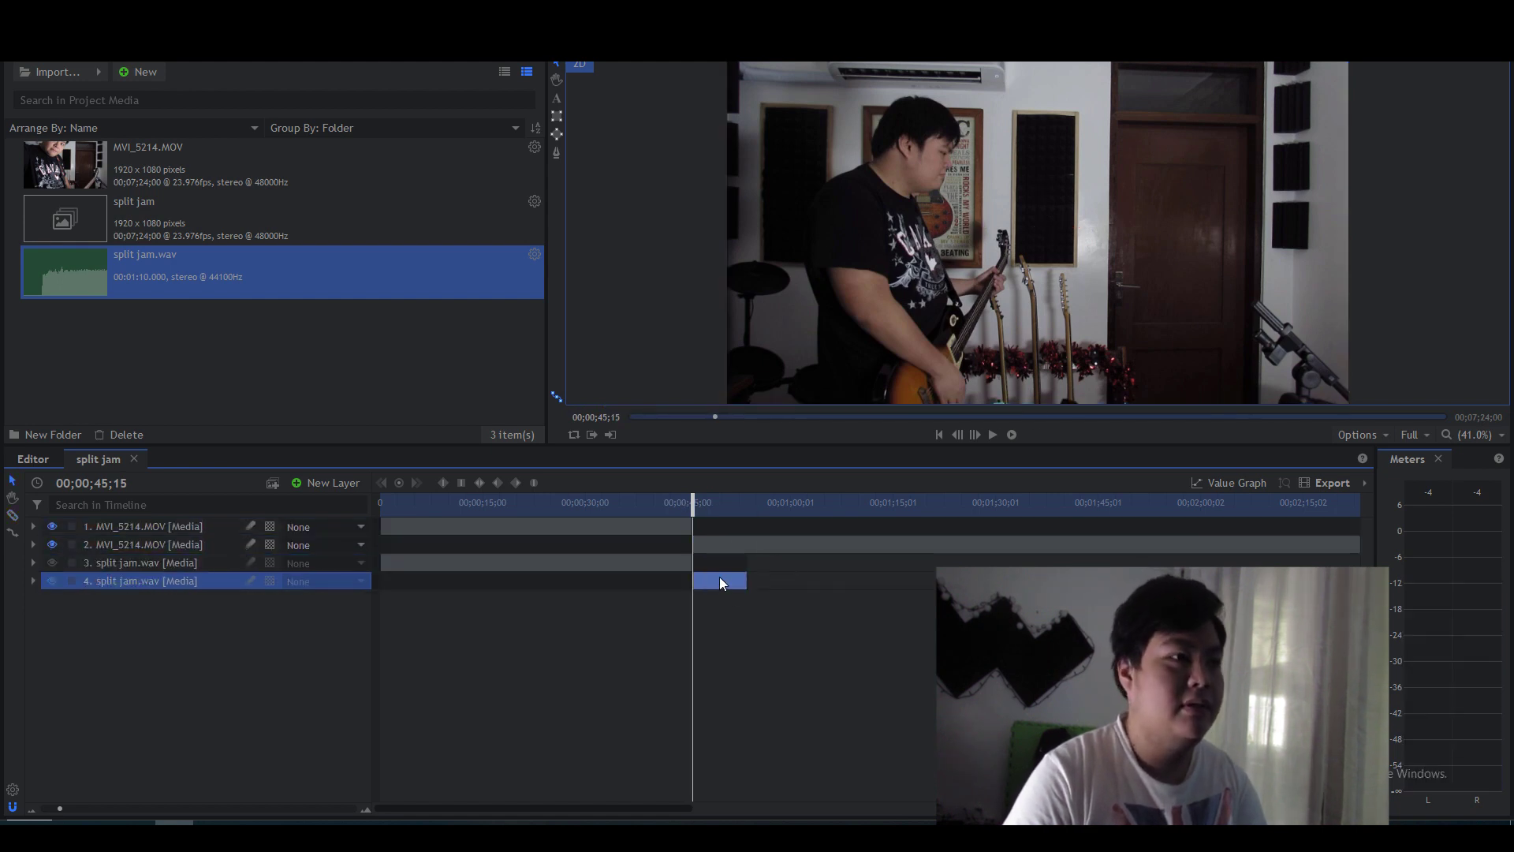
{"action": "key", "text": "Delete"}
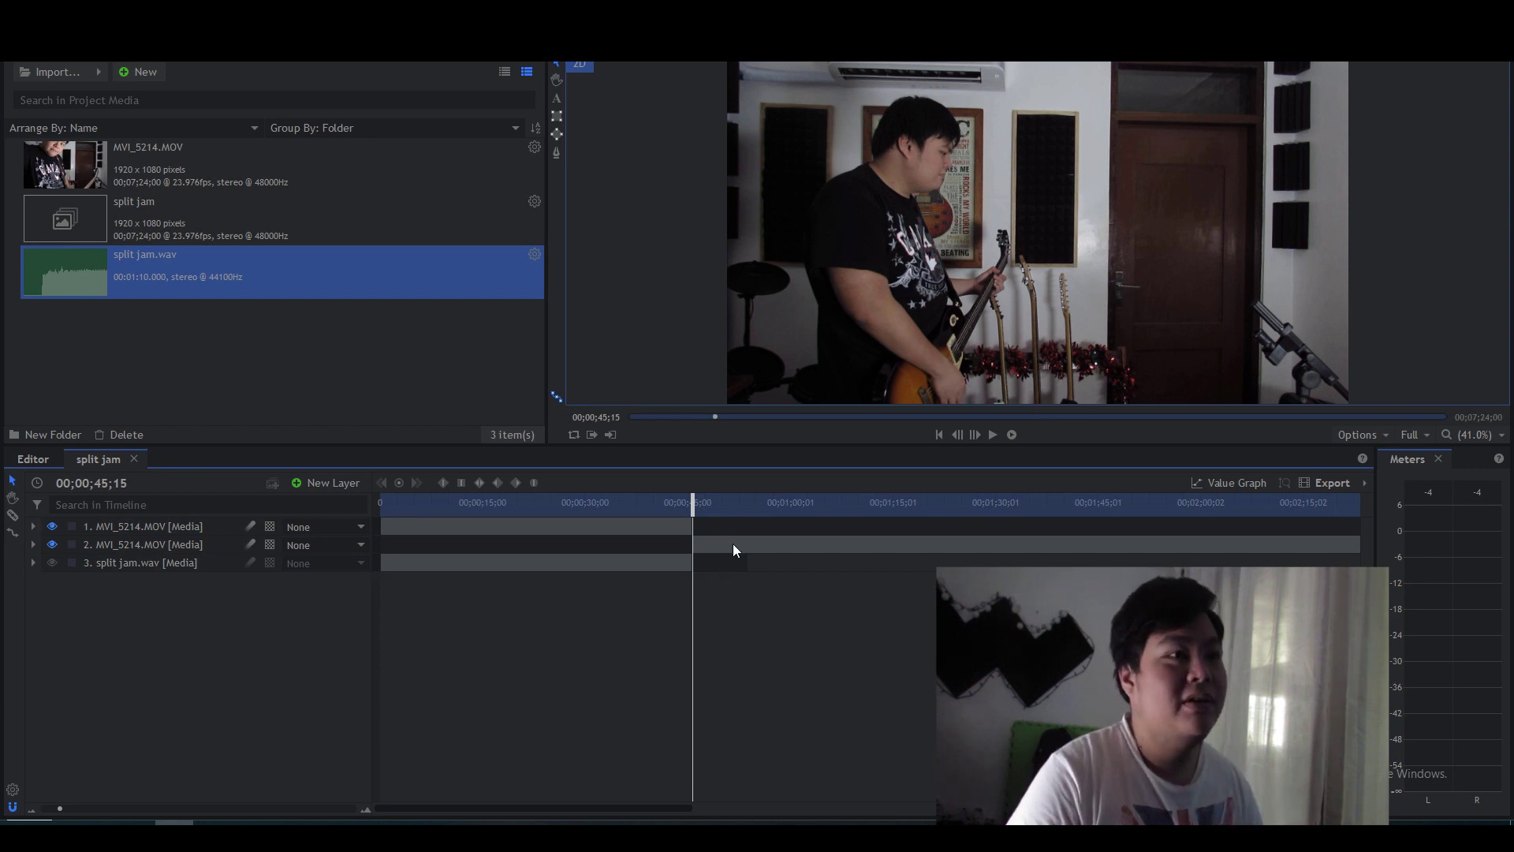
{"action": "left_click_drag", "start_coordinate": [693, 503], "coordinate": [884, 511]}
{"action": "scroll", "coordinate": [899, 609], "scroll_direction": "down", "scroll_amount": 3}
{"action": "left_click_drag", "start_coordinate": [539, 508], "coordinate": [608, 511]}
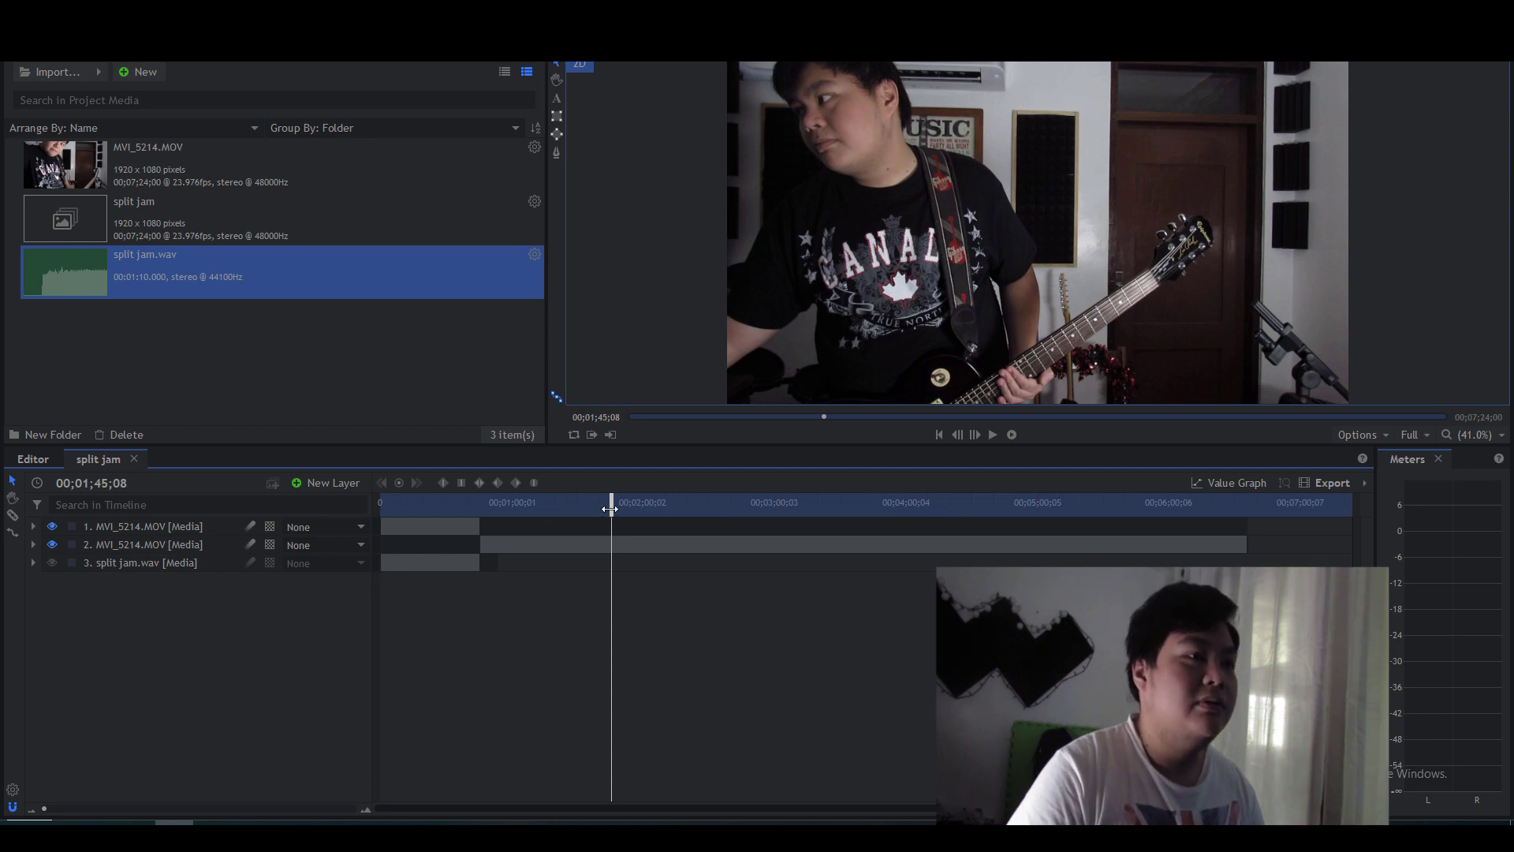
Step: Trim the second take's left edge and locate its start cue
{"action": "mouse_move", "coordinate": [610, 507]}
{"action": "left_mouse_down"}
{"action": "mouse_move", "coordinate": [828, 511]}
{"action": "mouse_move", "coordinate": [761, 511]}
{"action": "mouse_move", "coordinate": [799, 511]}
{"action": "left_mouse_up"}
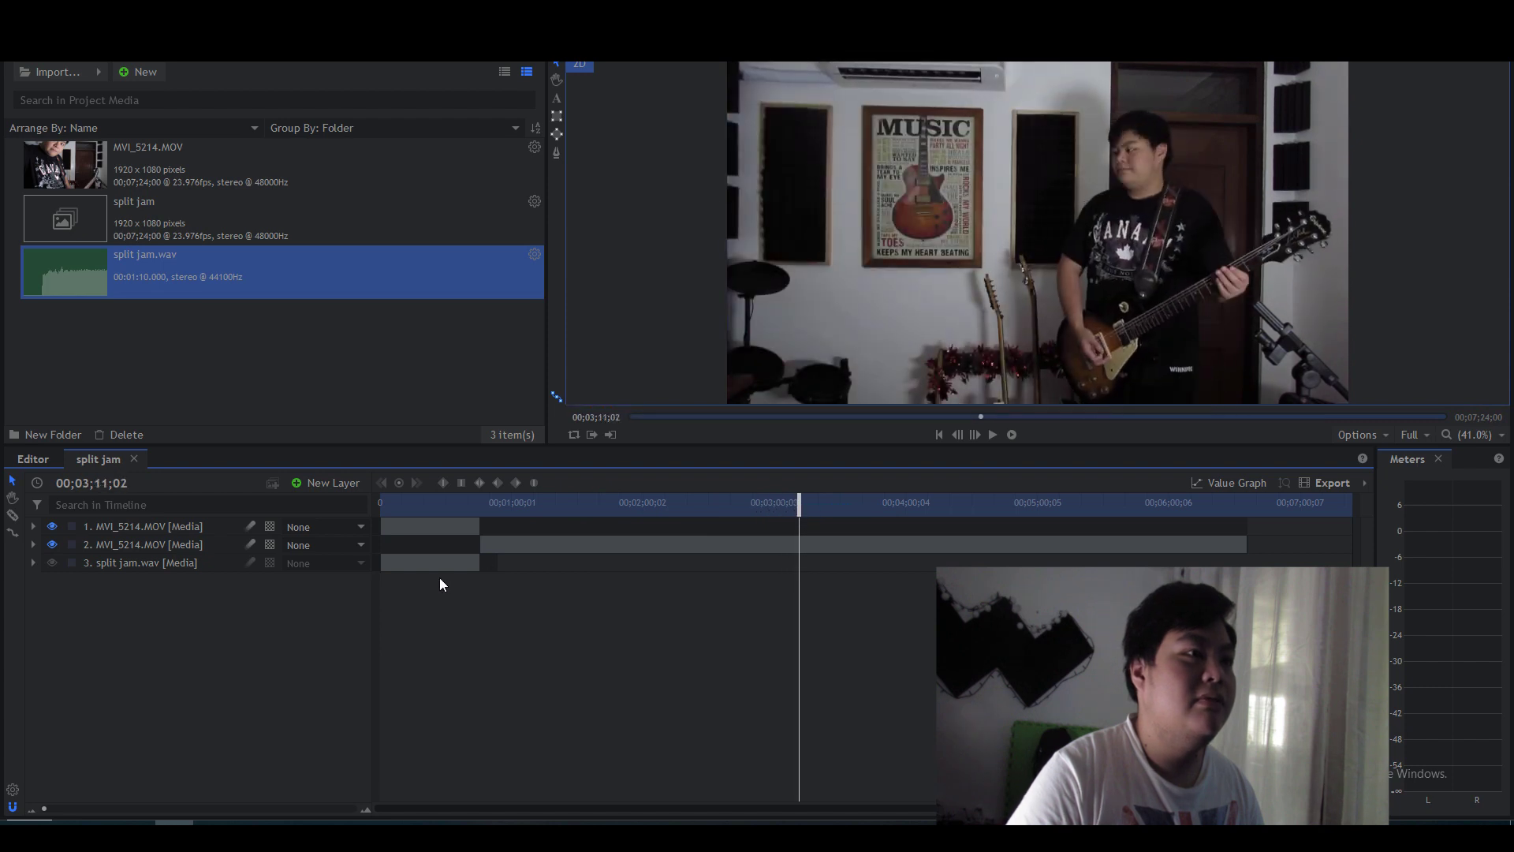
{"action": "left_click_drag", "start_coordinate": [482, 548], "coordinate": [793, 547]}
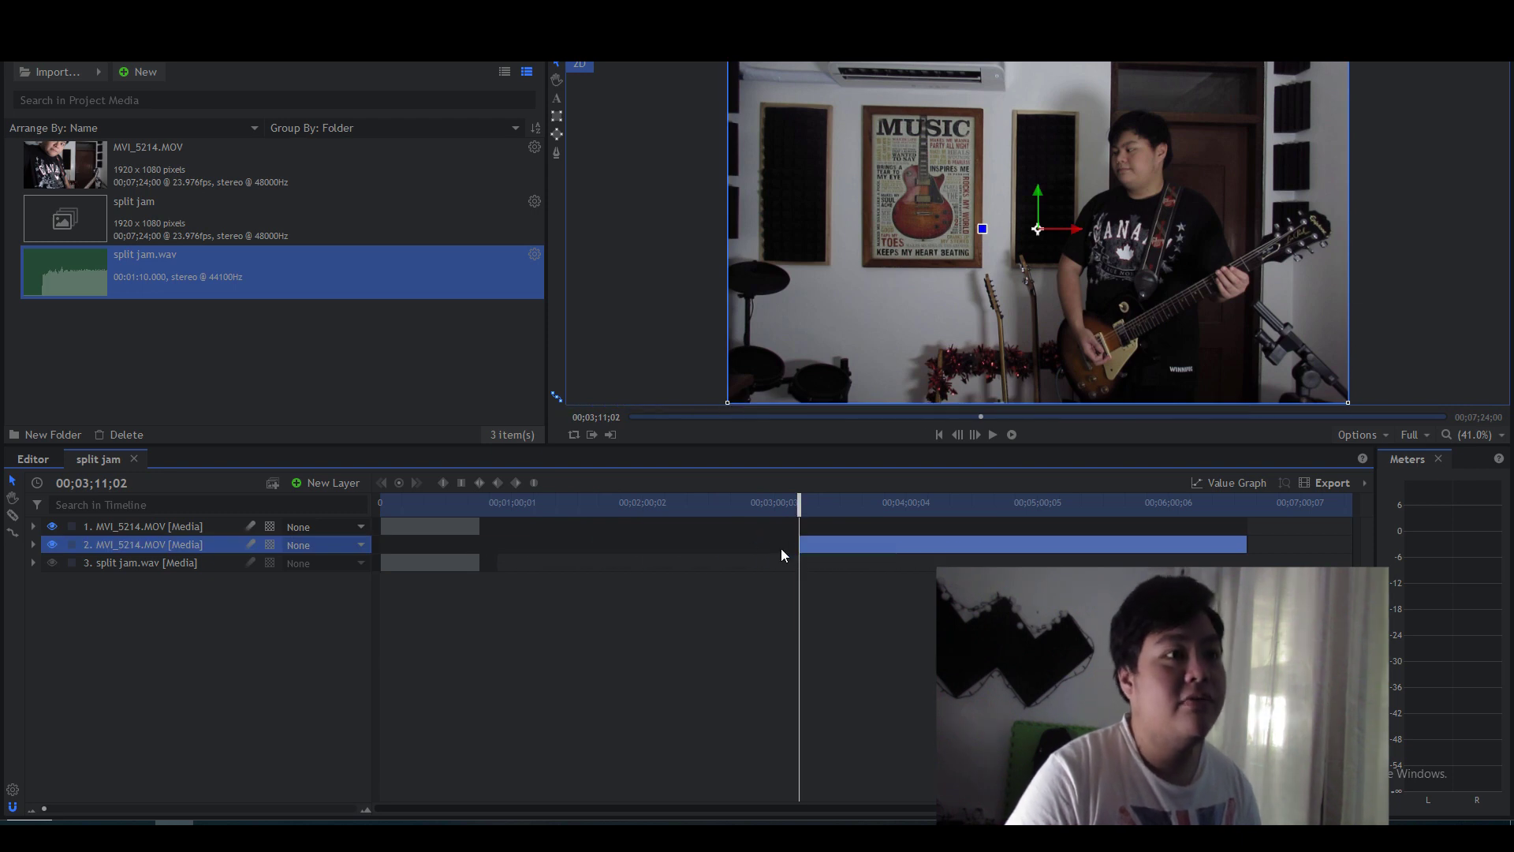
{"action": "key", "text": "space"}
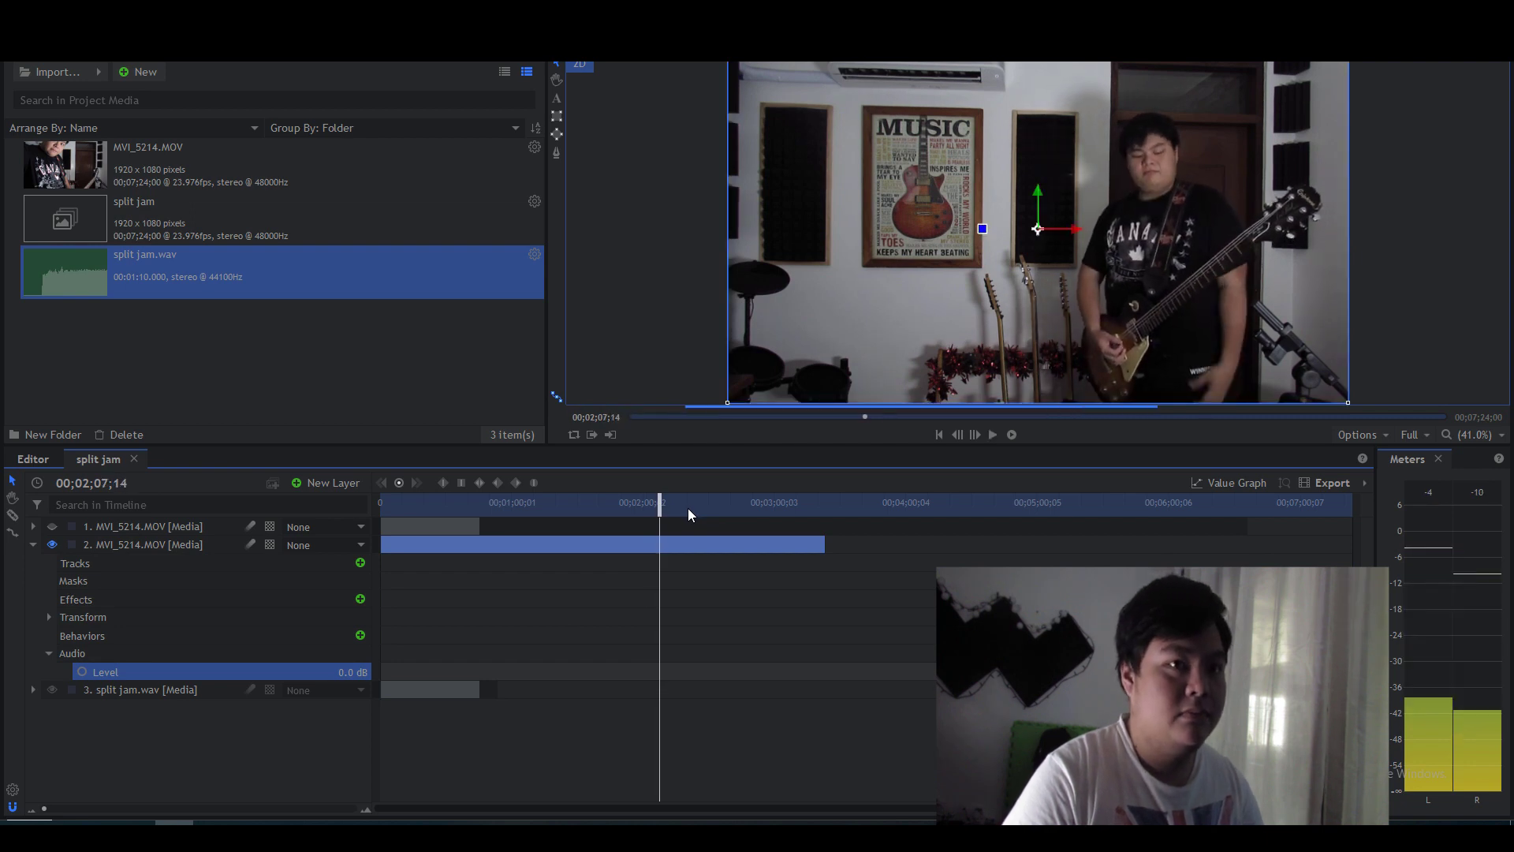
{"action": "key", "text": "Left"}
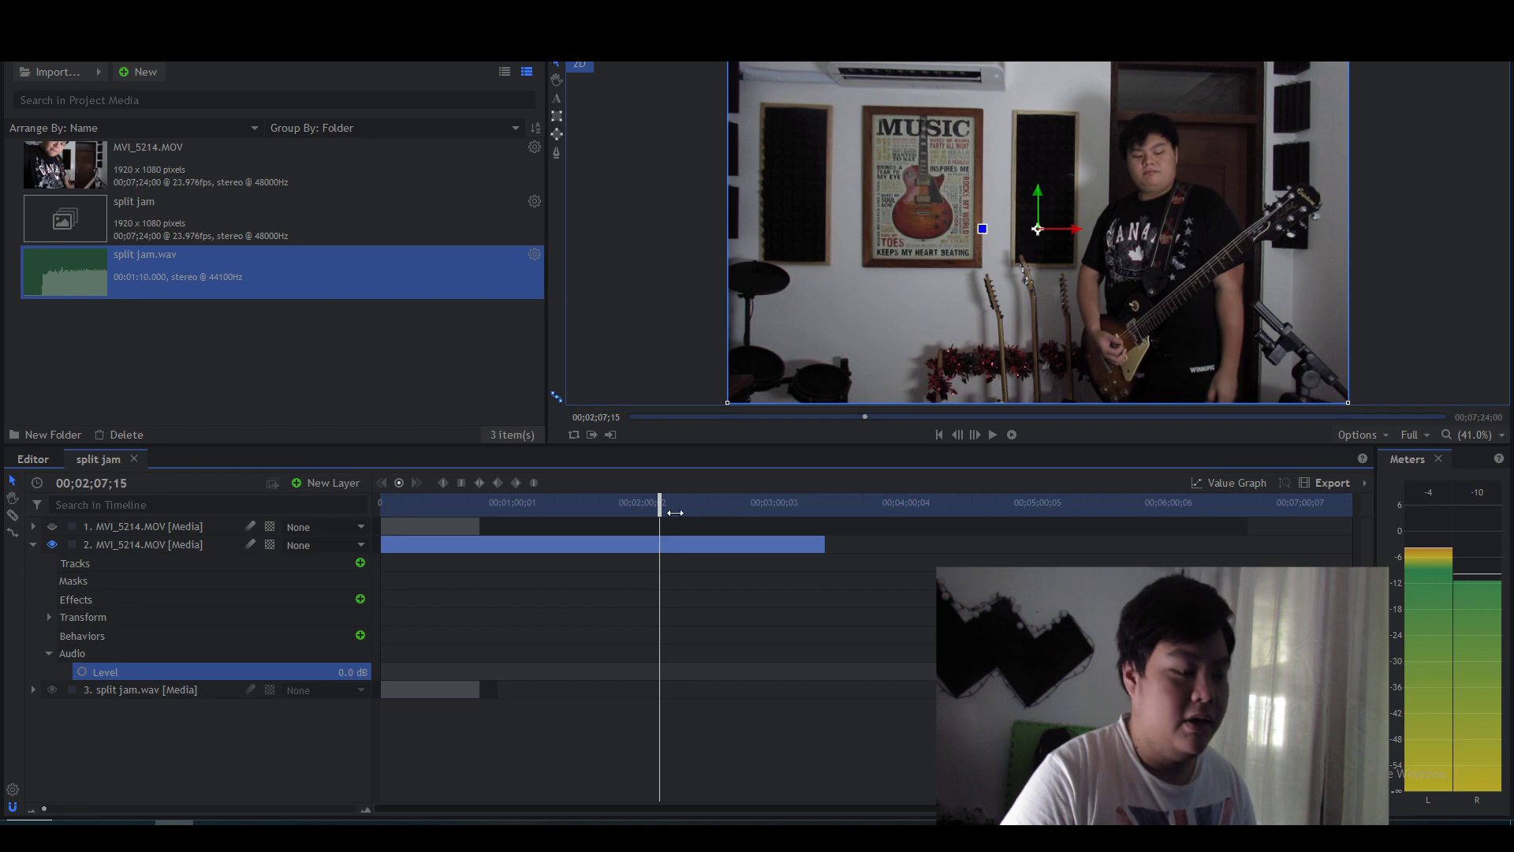
Step: Slice the second take at 00;02;07;15, delete the front part, and slide it to the start
{"action": "left_click", "coordinate": [661, 544]}
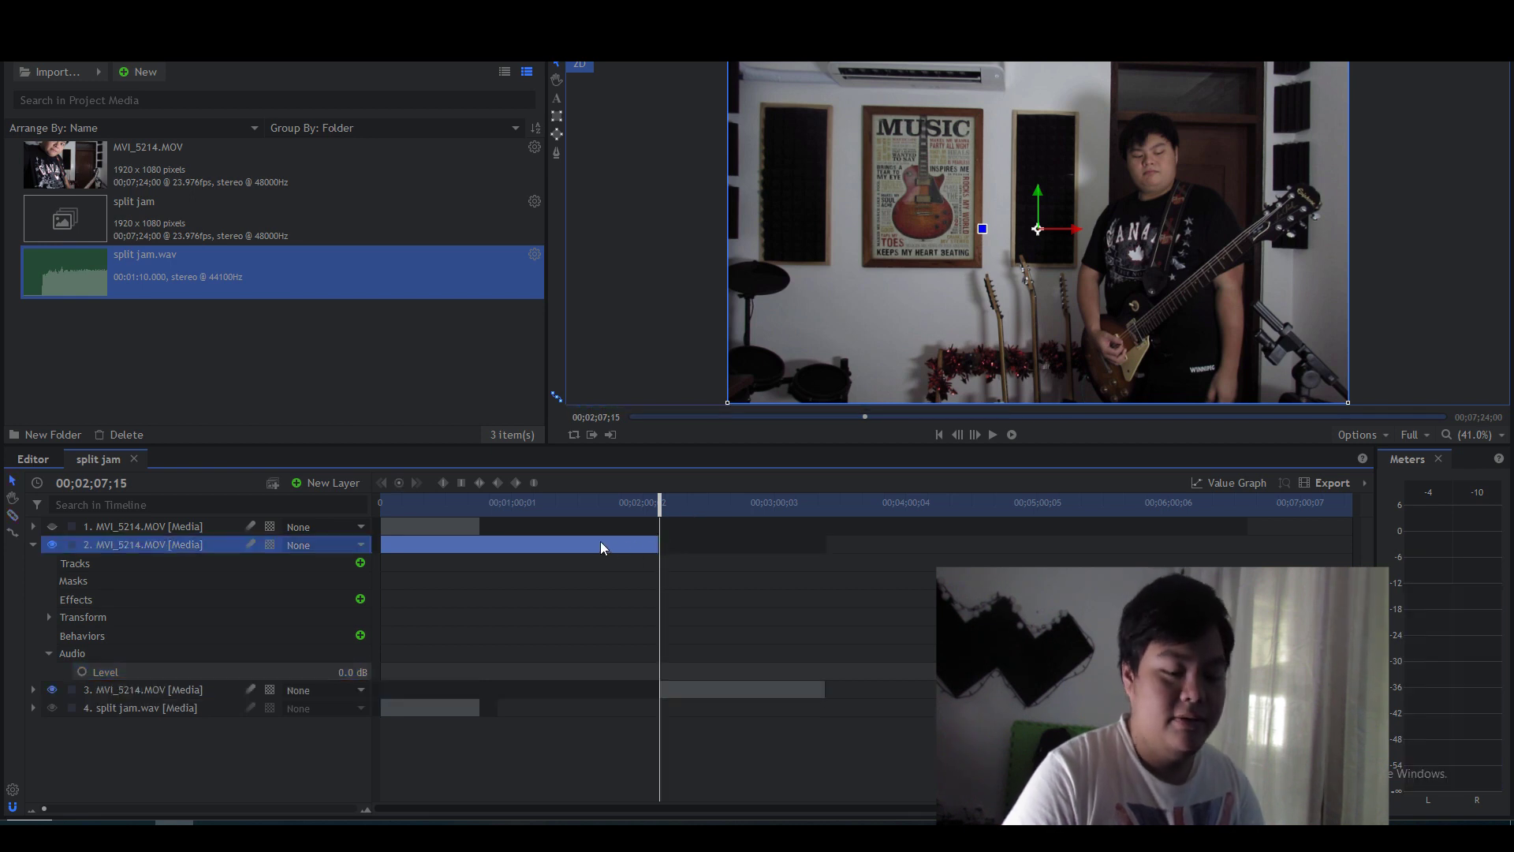
{"action": "key", "text": "v"}
{"action": "left_click", "coordinate": [599, 541]}
{"action": "key", "text": "Delete"}
{"action": "left_click", "coordinate": [671, 543]}
{"action": "left_click_drag", "start_coordinate": [672, 542], "coordinate": [417, 548]}
{"action": "left_click", "coordinate": [411, 504]}
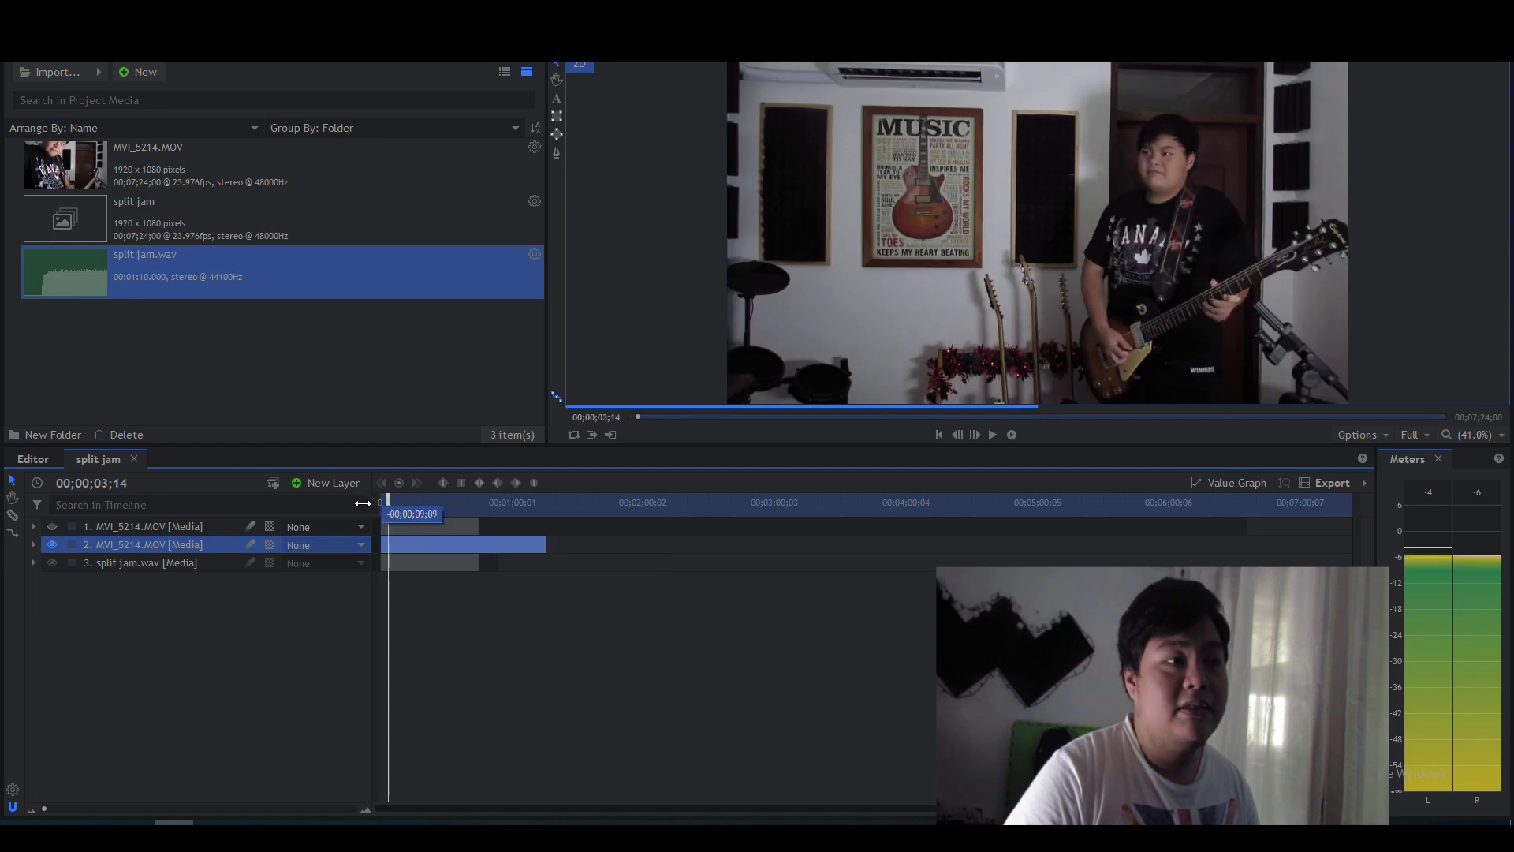
{"action": "key", "text": "Home"}
{"action": "key", "text": "space"}
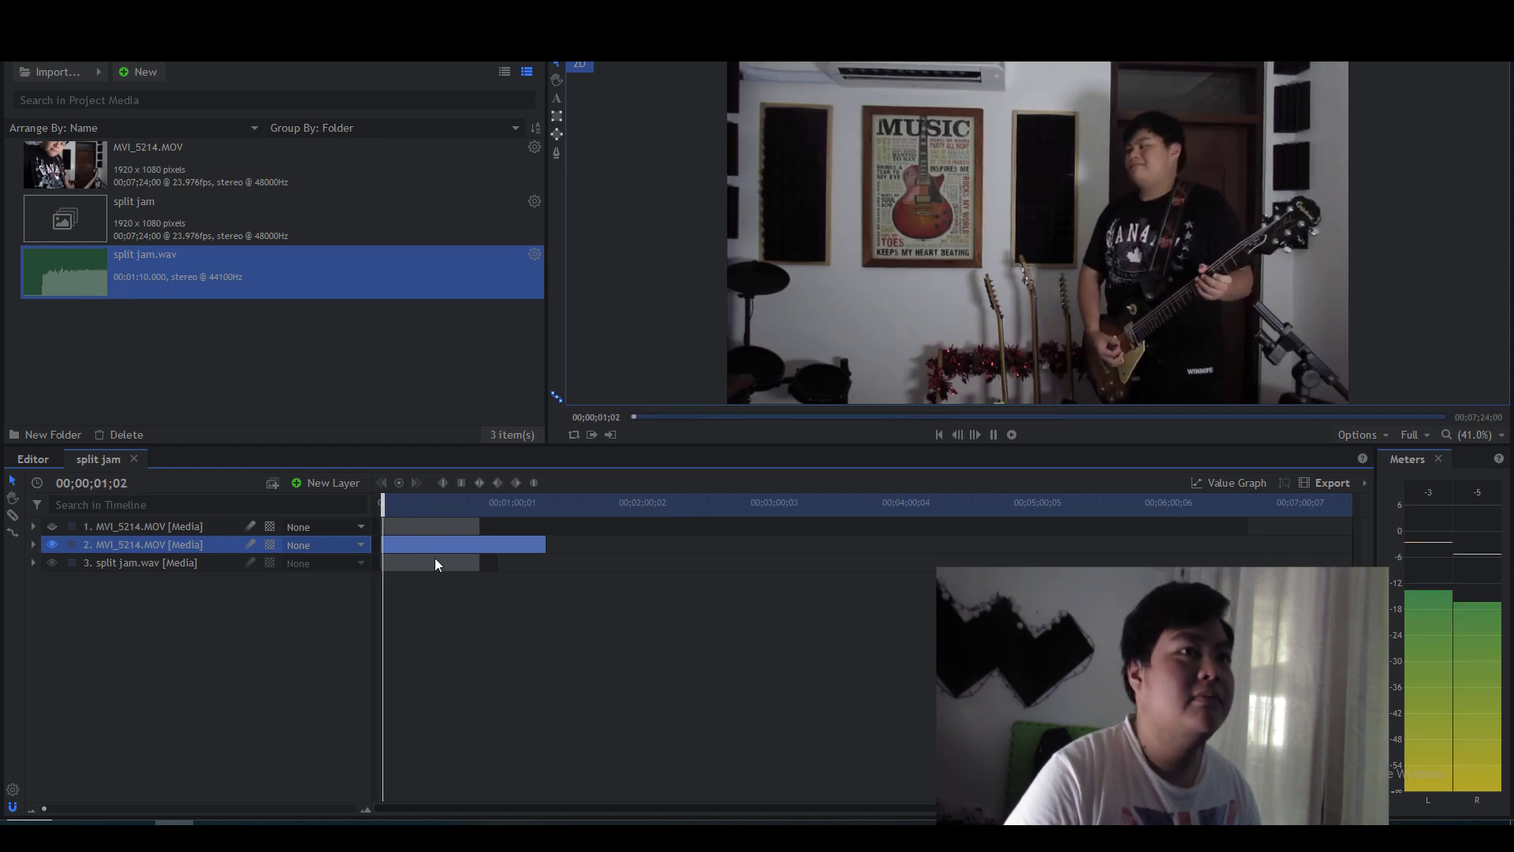
Step: Check the second take's audio level and play the edit to verify sync
{"action": "left_click", "coordinate": [31, 544]}
{"action": "left_click", "coordinate": [48, 653]}
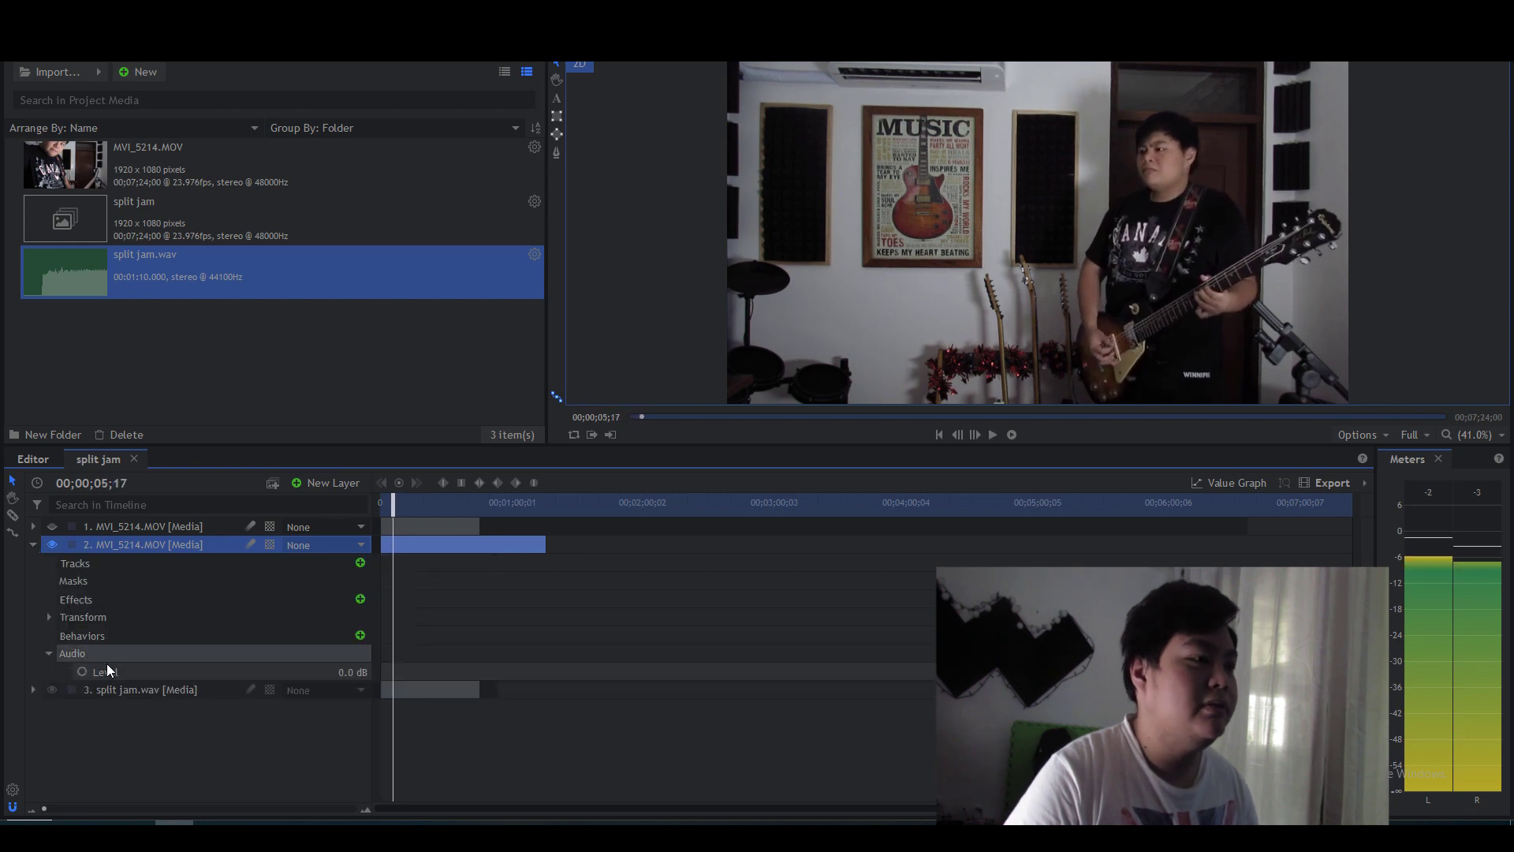
{"action": "left_click", "coordinate": [34, 545]}
{"action": "key", "text": "space"}
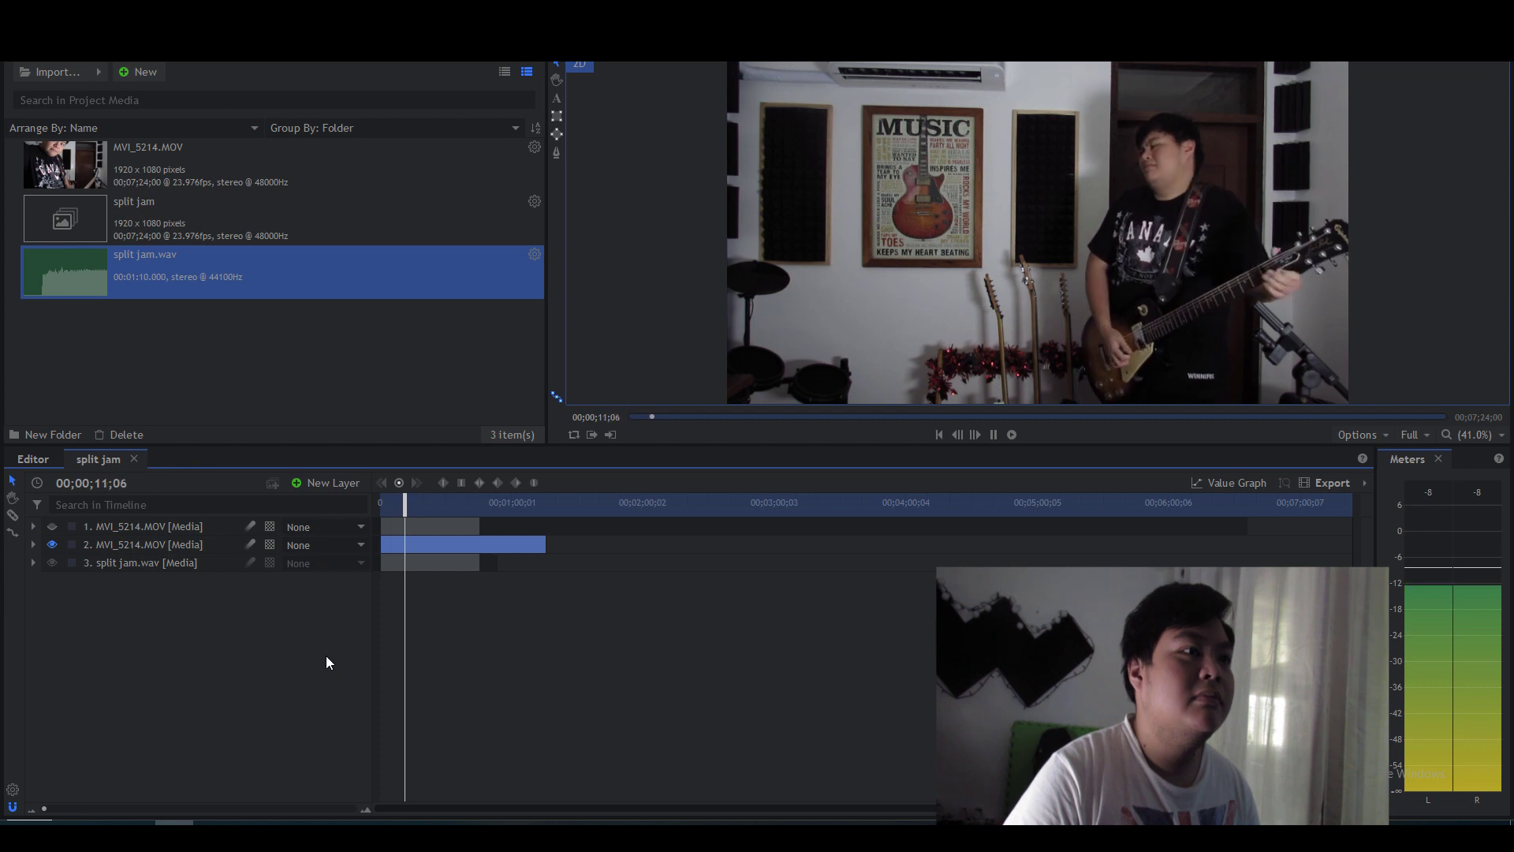
{"action": "key", "text": "space"}
{"action": "left_click", "coordinate": [355, 526]}
{"action": "key", "text": "Home"}
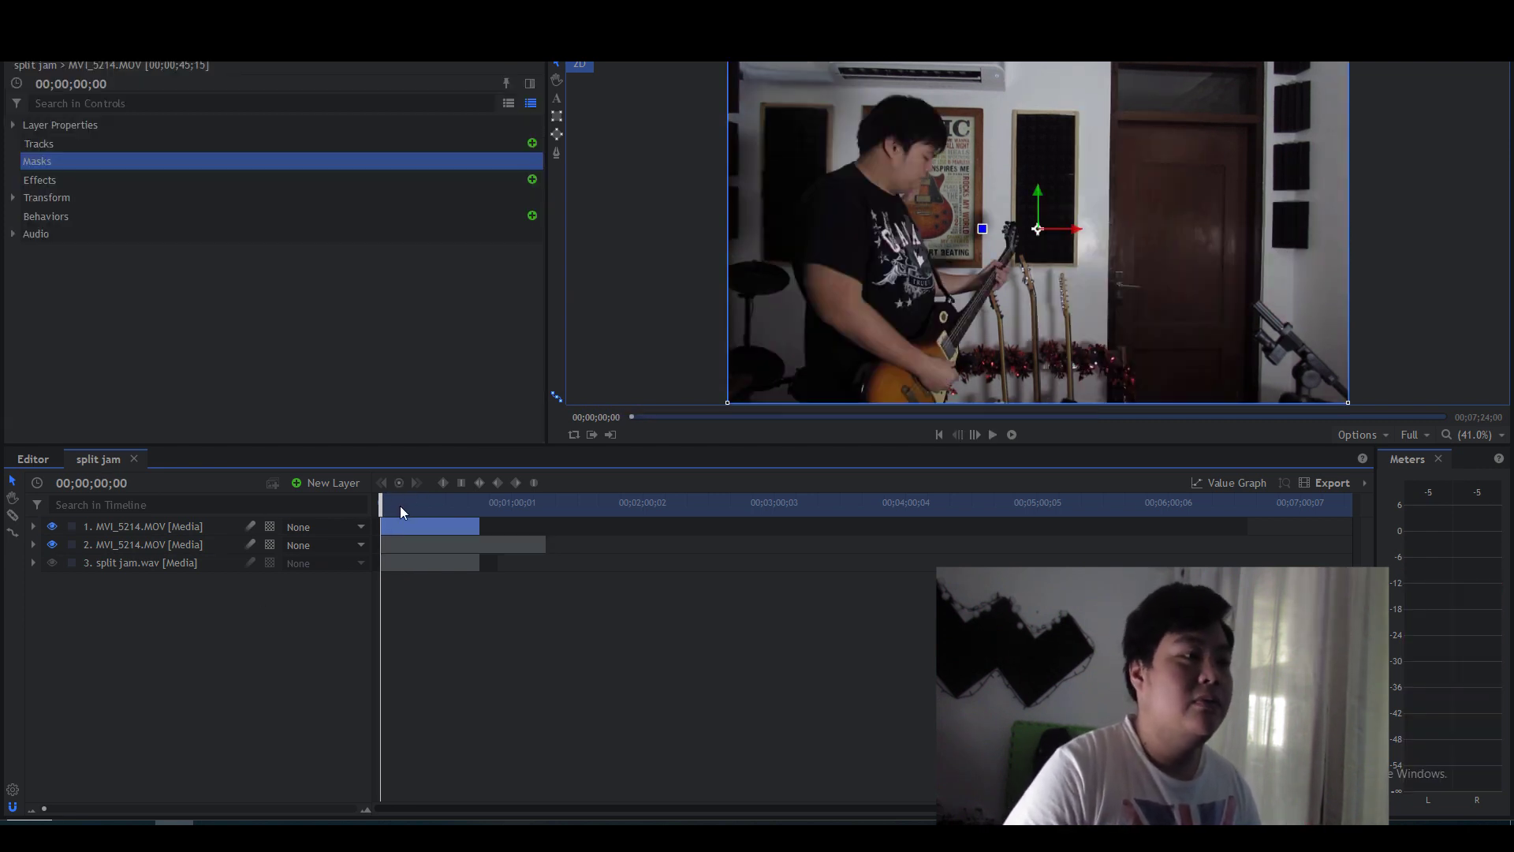
Step: Draw a rectangle mask over the top take's left half, extended past the frame bottom; fit viewer
{"action": "left_click", "coordinate": [197, 532]}
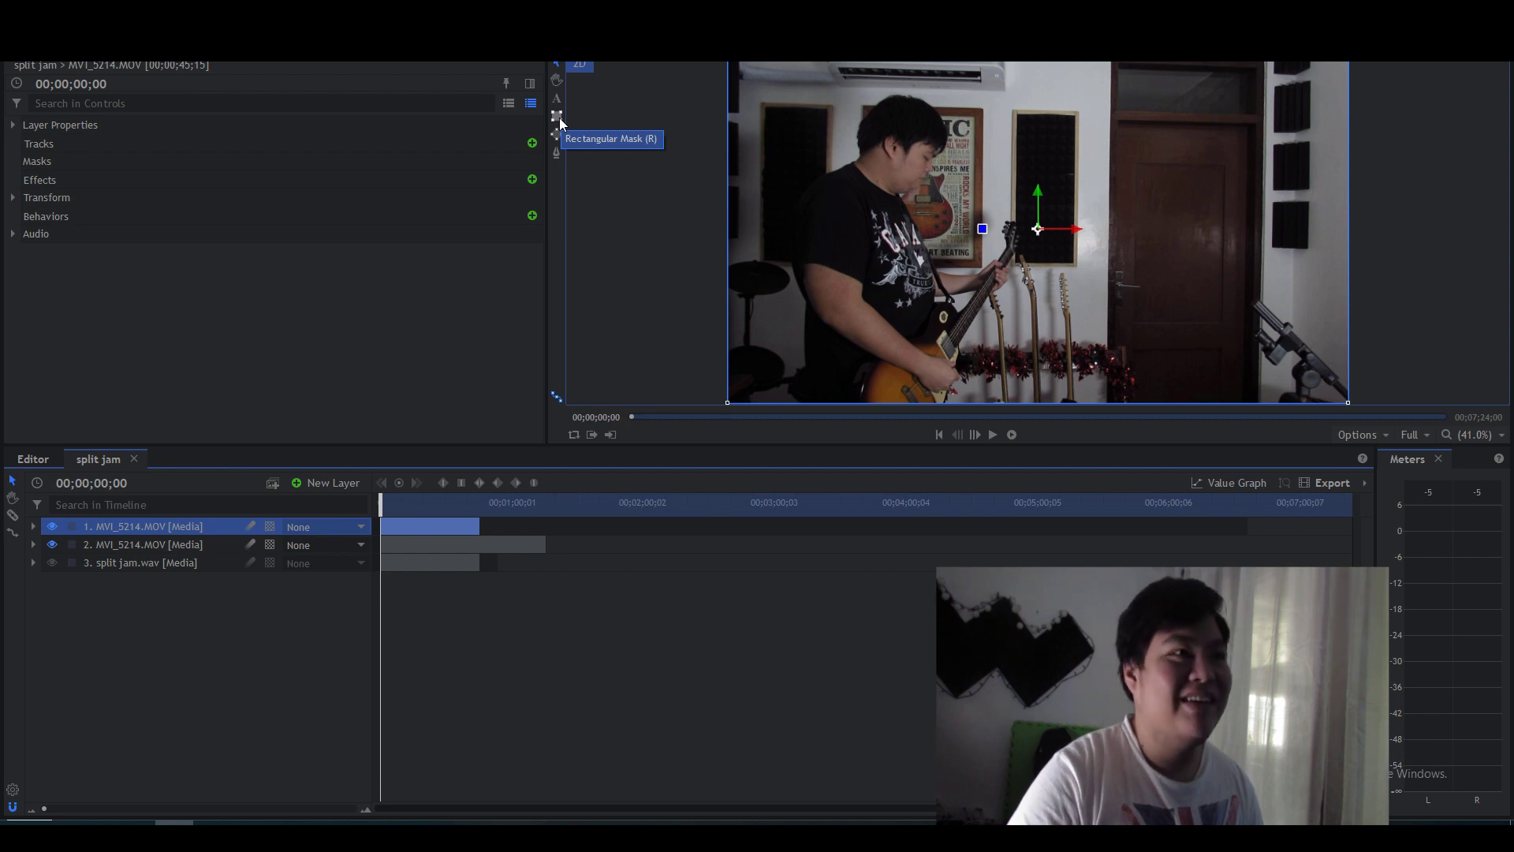
{"action": "left_click", "coordinate": [558, 116]}
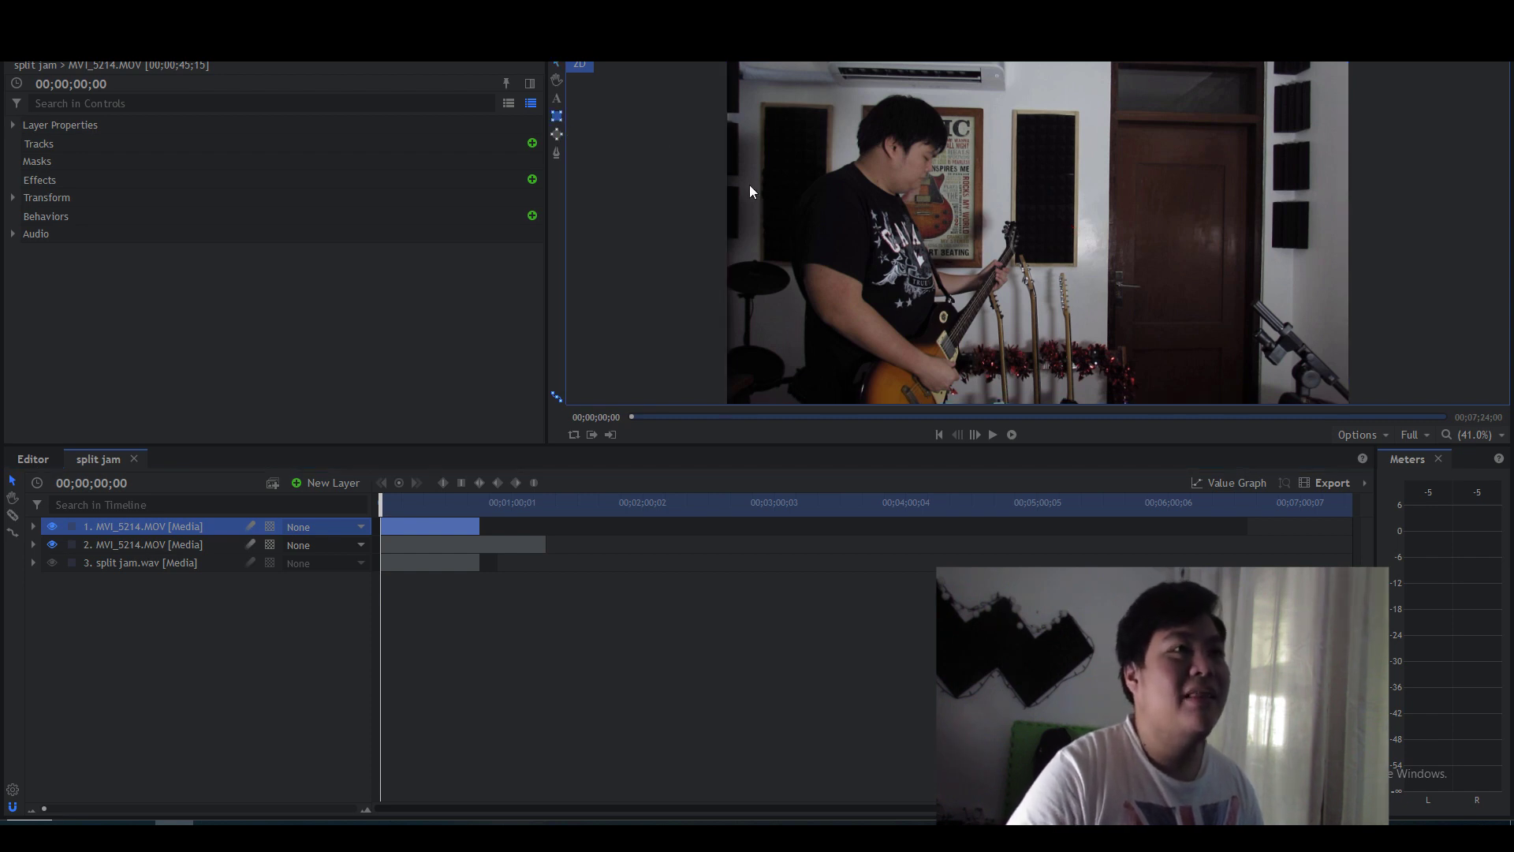
{"action": "scroll", "coordinate": [802, 246], "scroll_direction": "down", "scroll_amount": 1}
{"action": "scroll", "coordinate": [801, 247], "scroll_direction": "down", "scroll_amount": 1}
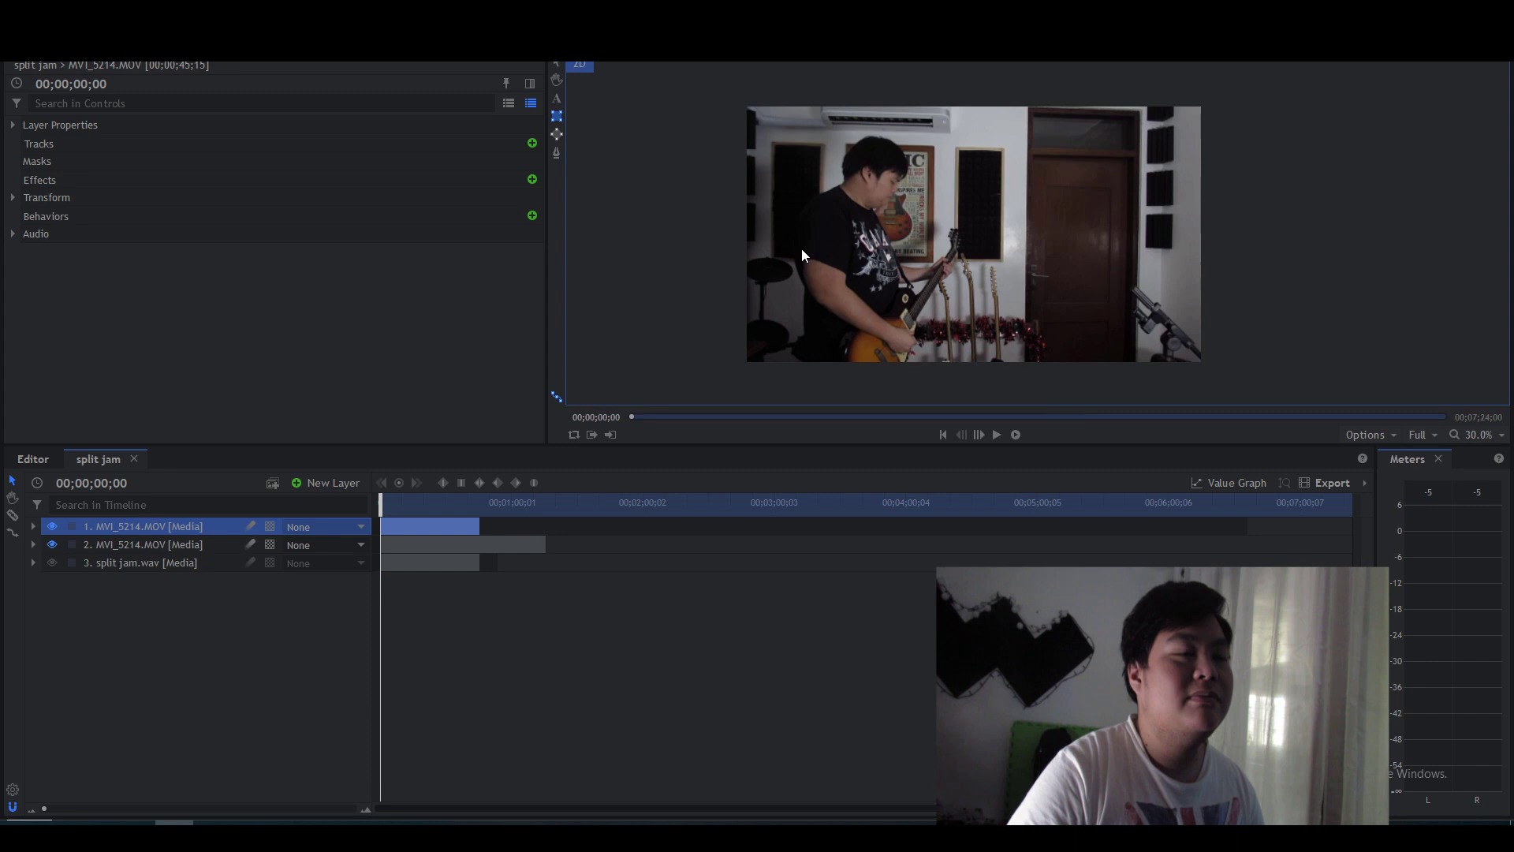
{"action": "scroll", "coordinate": [801, 248], "scroll_direction": "down", "scroll_amount": 1}
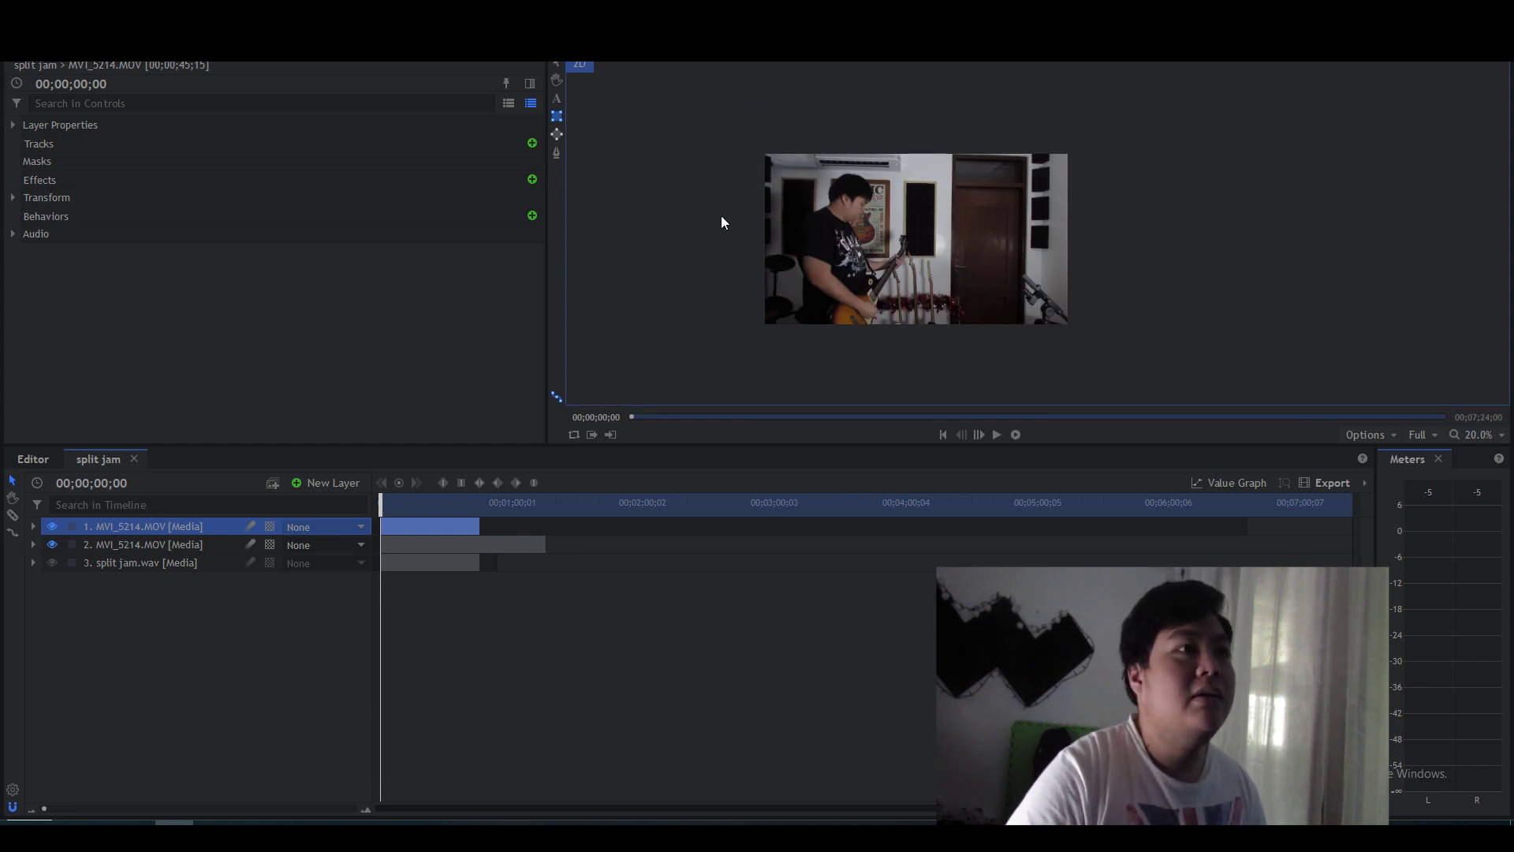
{"action": "left_click_drag", "start_coordinate": [709, 119], "coordinate": [727, 131]}
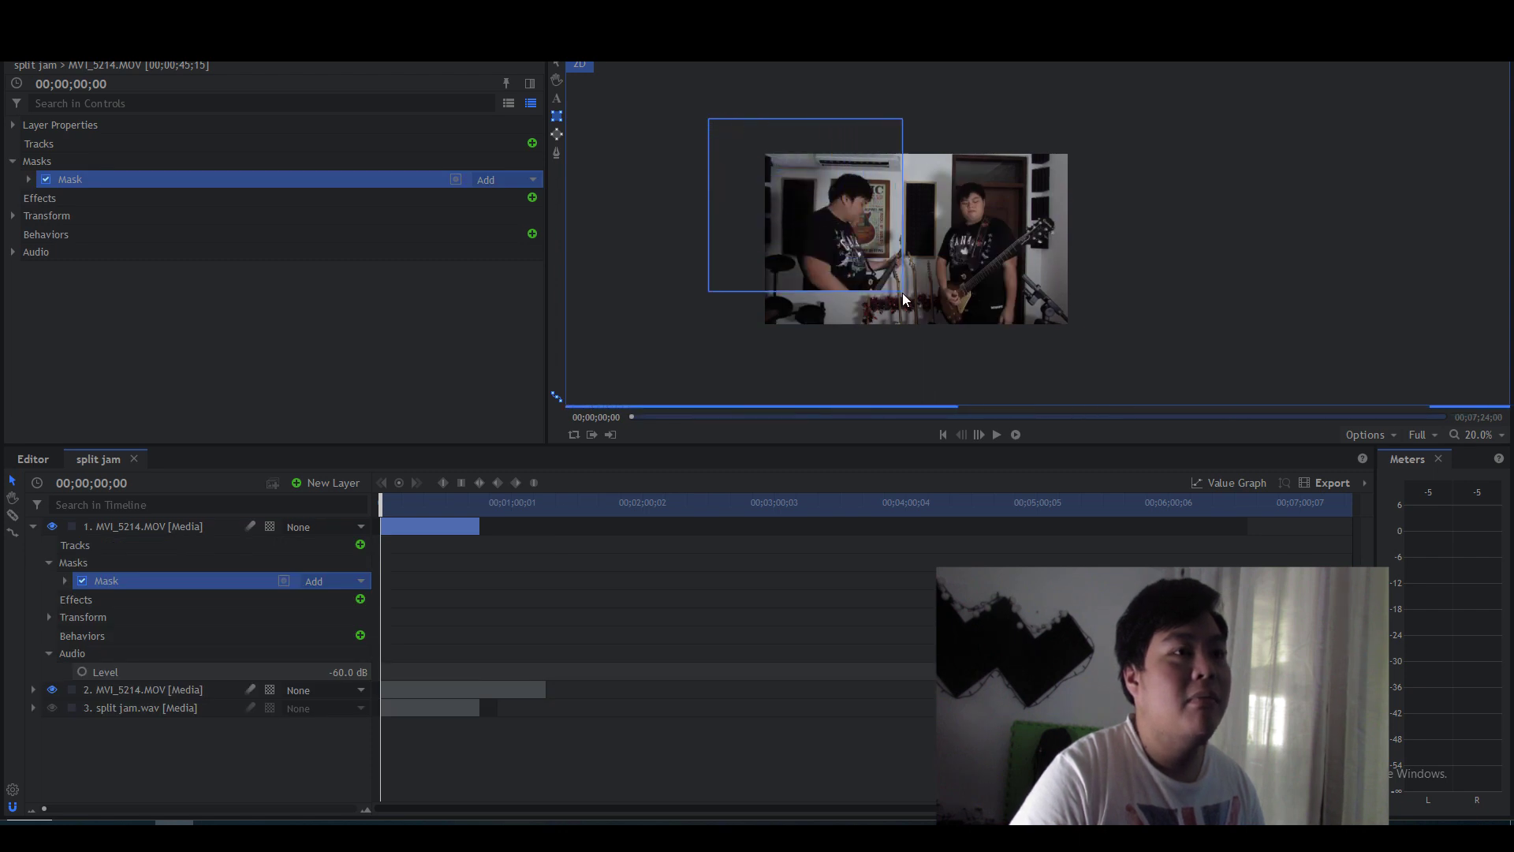
{"action": "left_click_drag", "start_coordinate": [922, 326], "coordinate": [926, 348]}
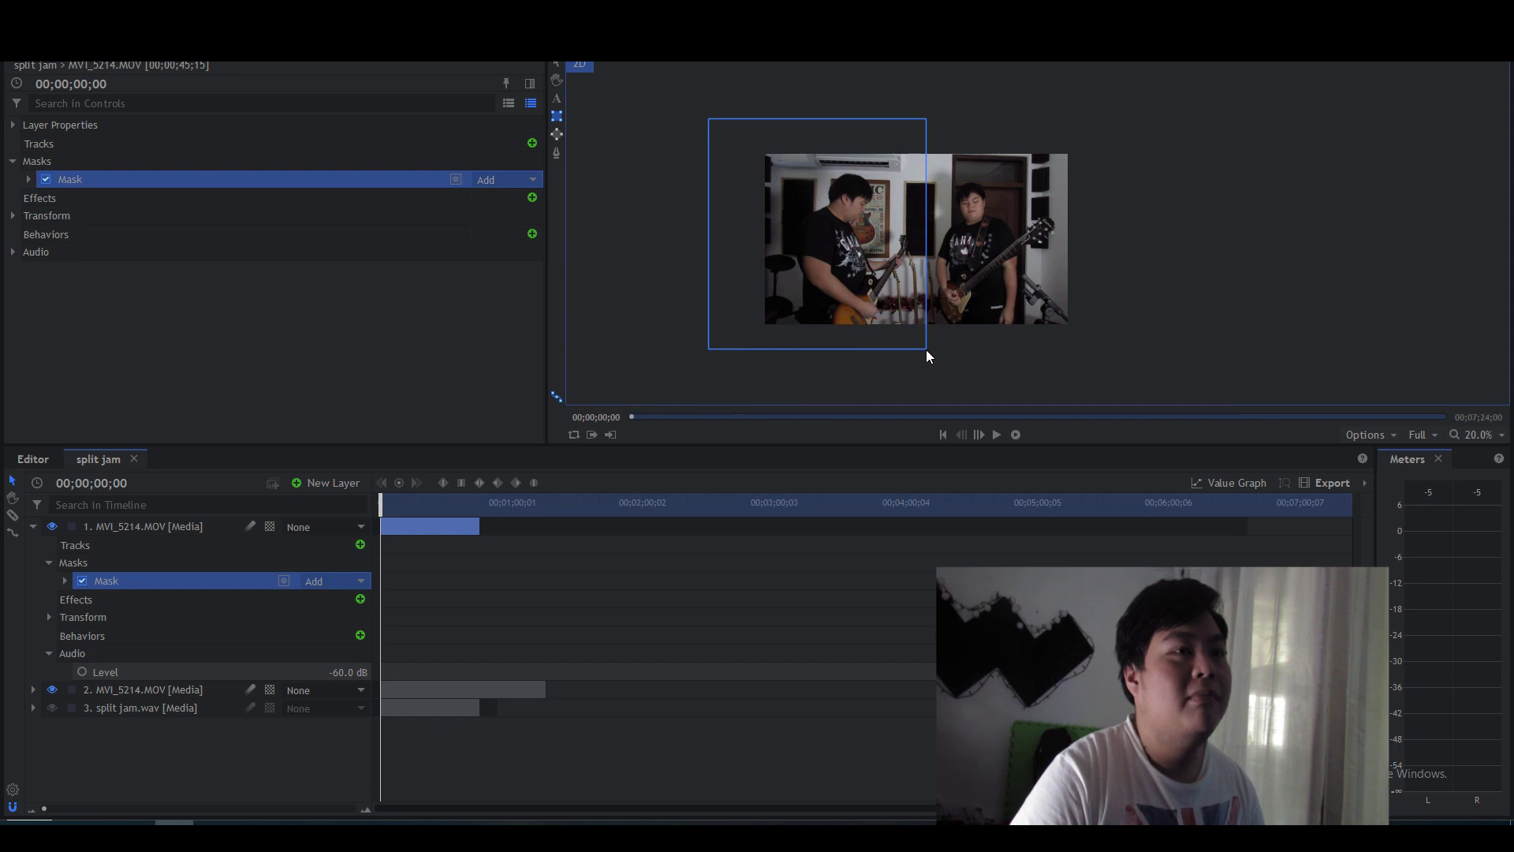
{"action": "left_click", "coordinate": [1479, 434]}
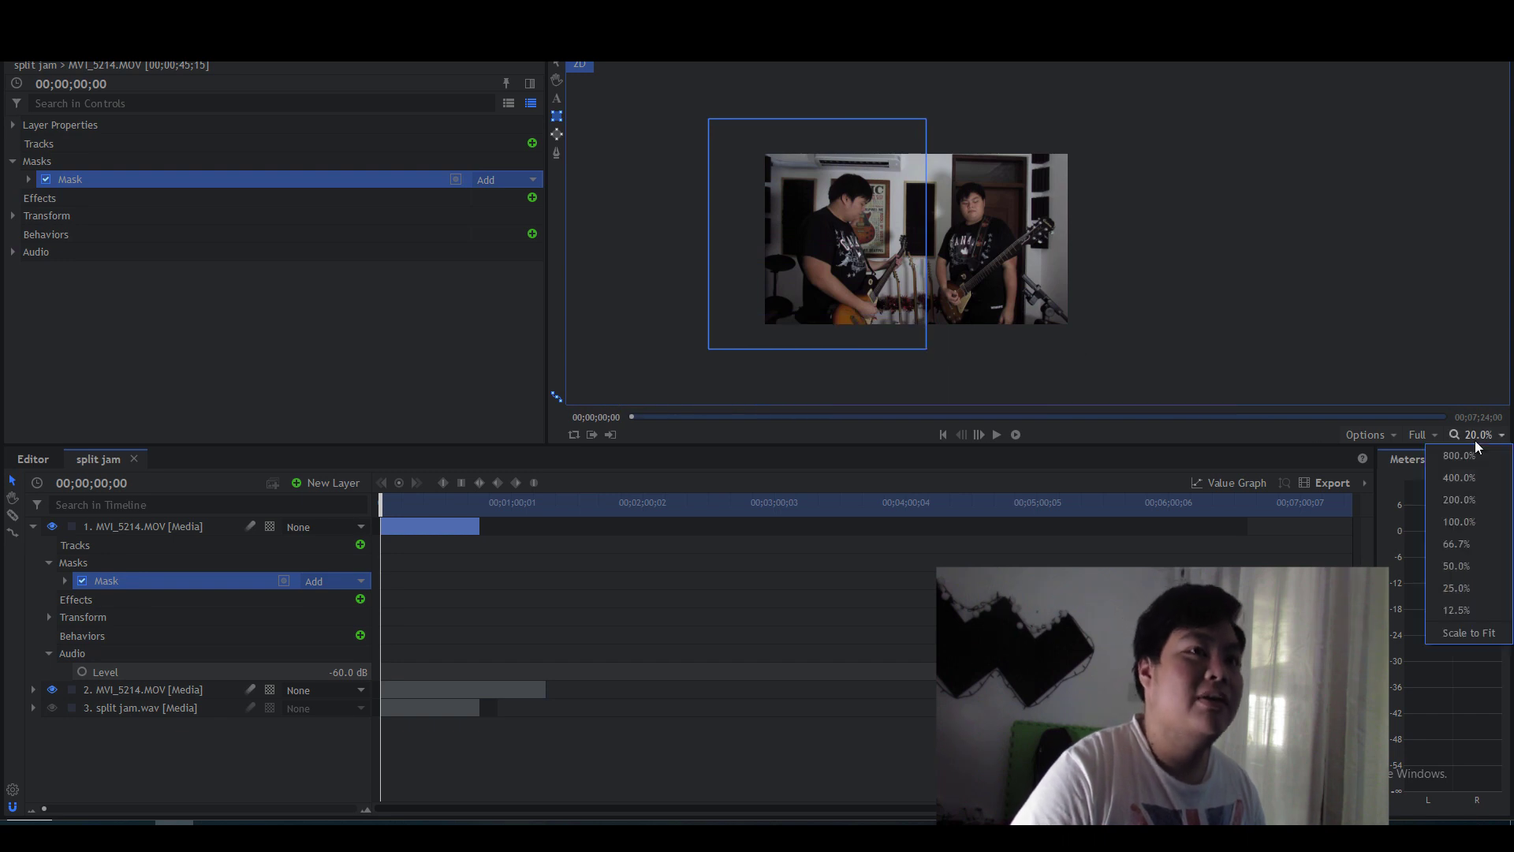
{"action": "left_click", "coordinate": [1480, 635]}
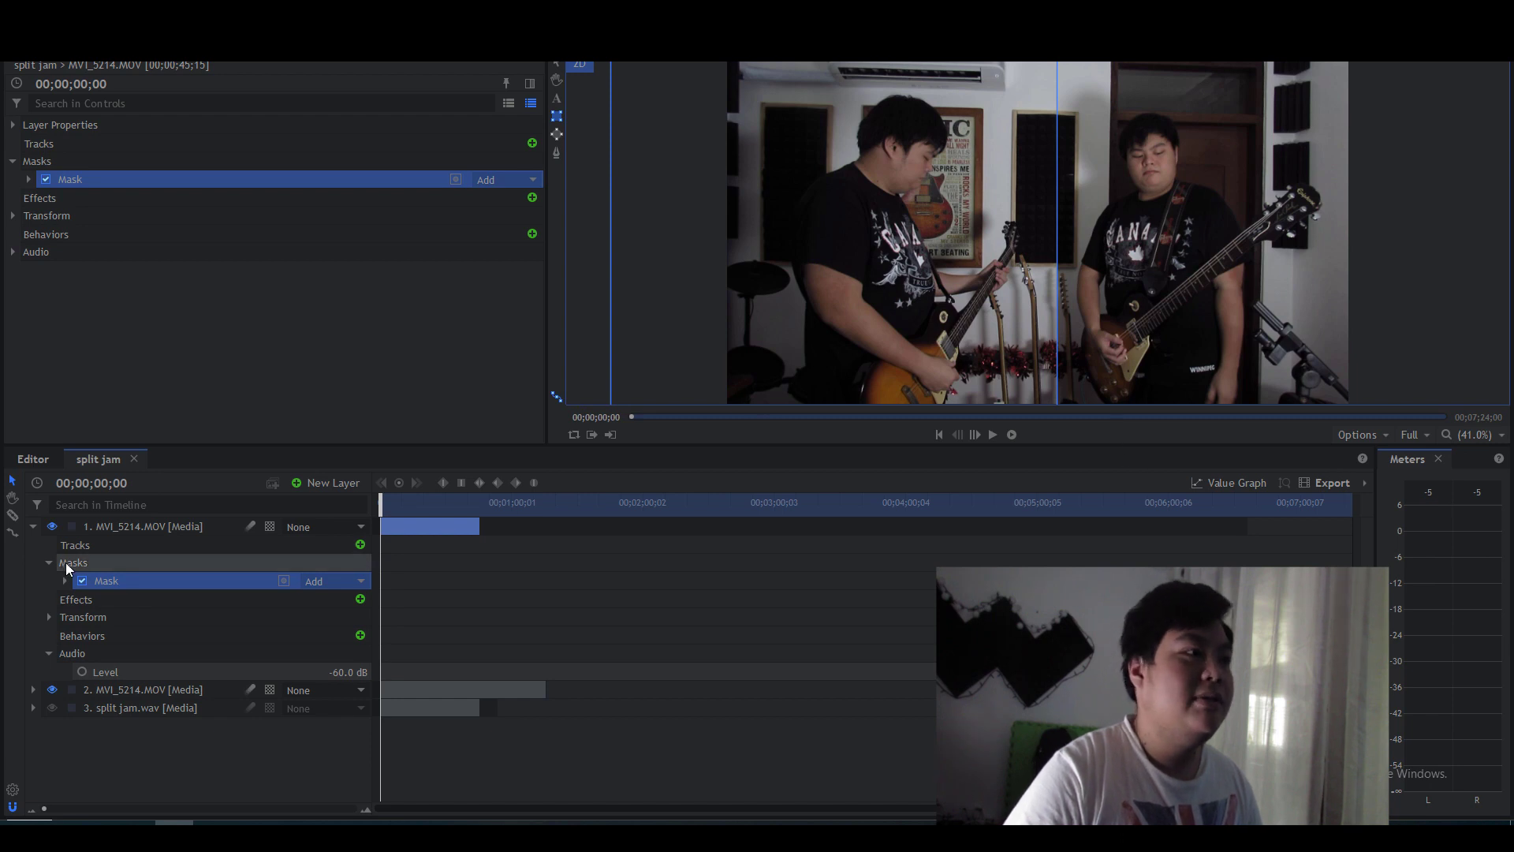
{"action": "left_click", "coordinate": [33, 525]}
{"action": "left_click", "coordinate": [129, 530]}
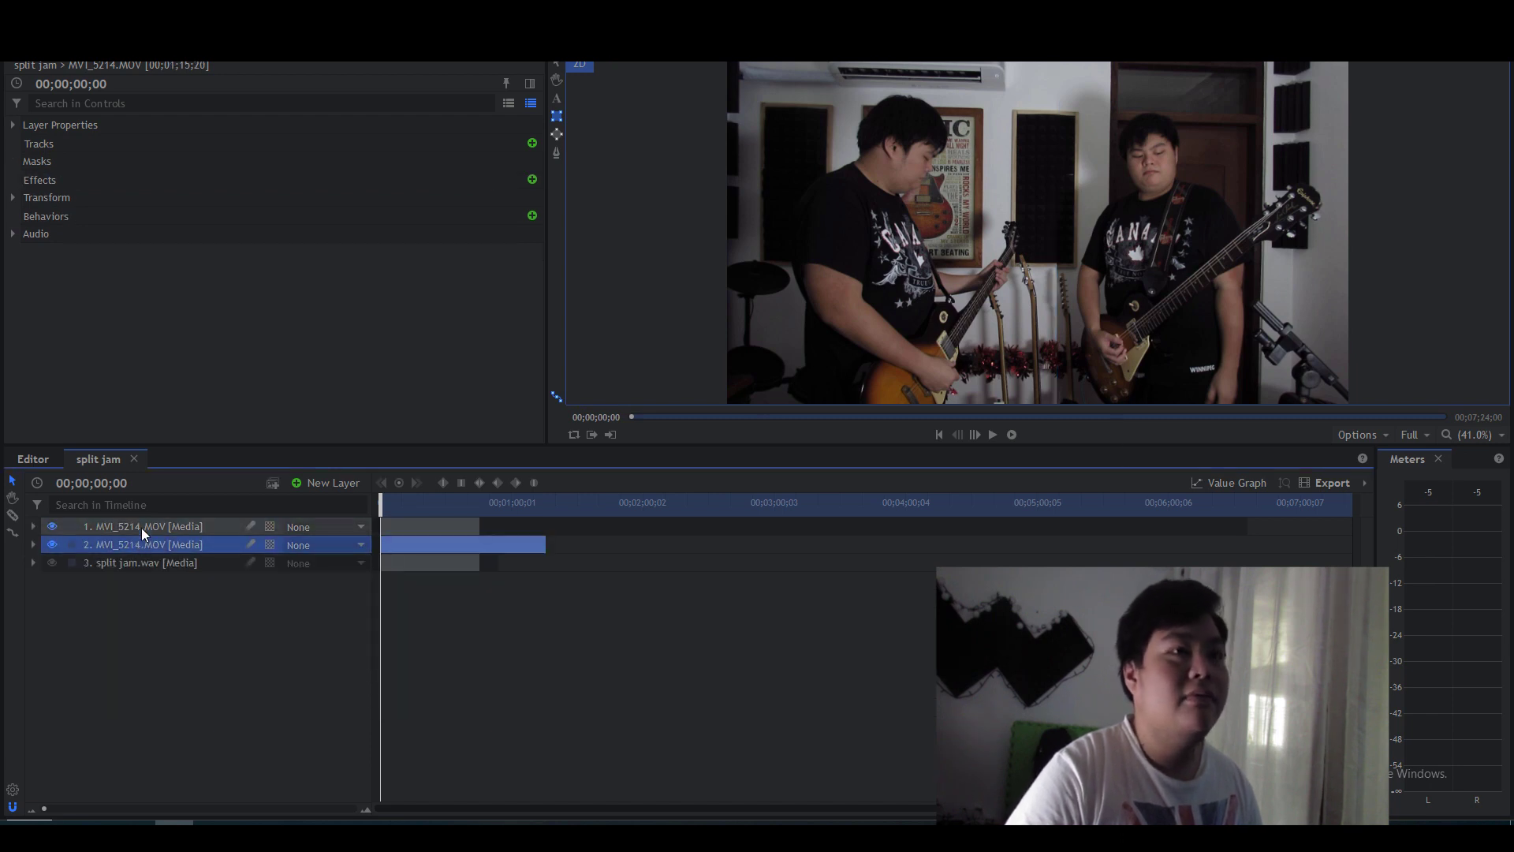
{"action": "scroll", "coordinate": [1067, 330], "scroll_direction": "up", "scroll_amount": 2}
{"action": "scroll", "coordinate": [1039, 307], "scroll_direction": "up", "scroll_amount": 3}
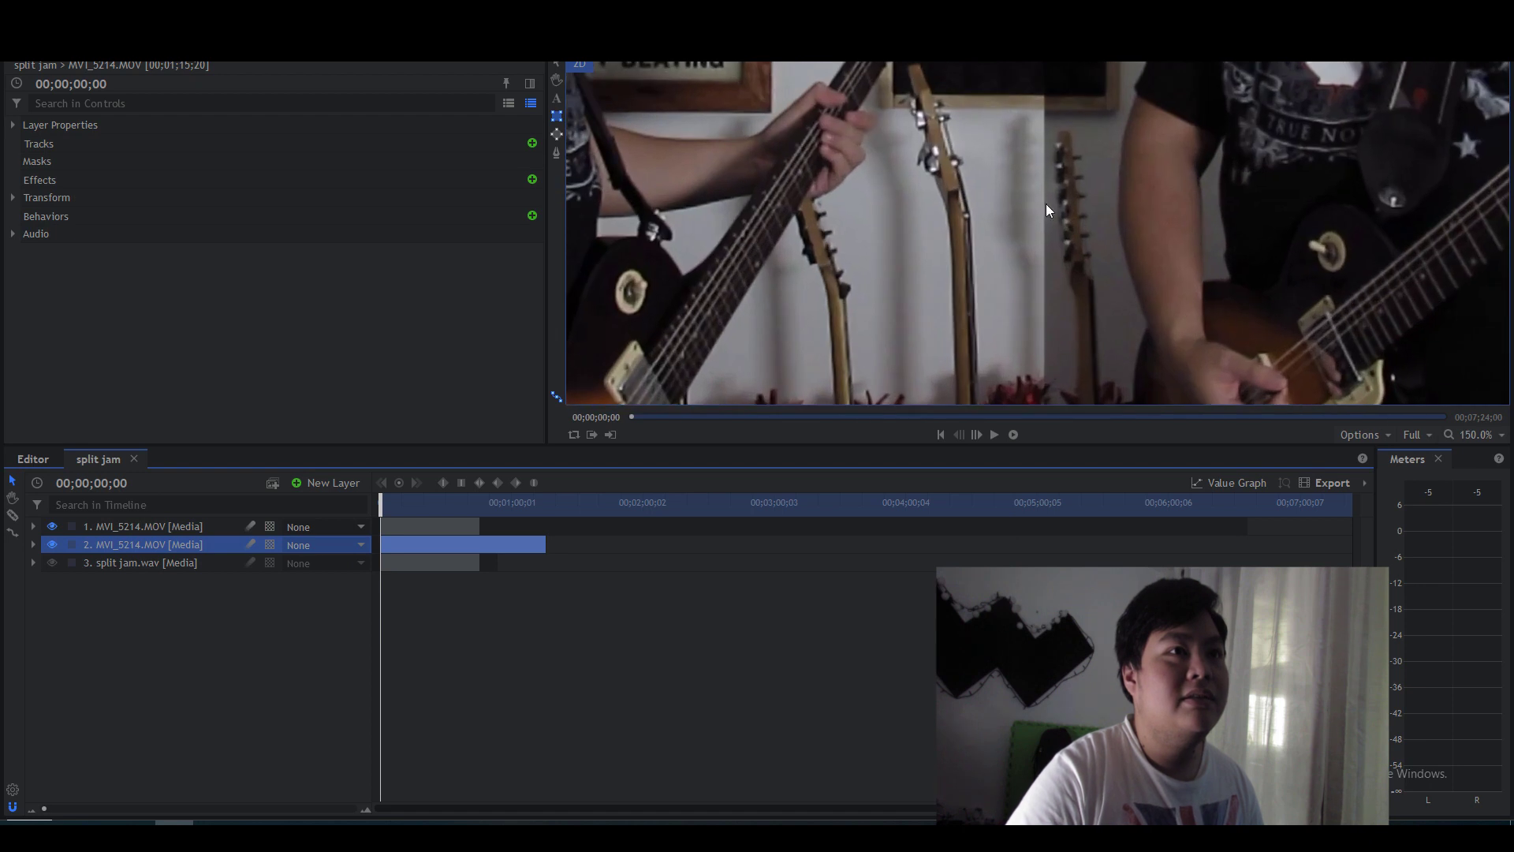
{"action": "scroll", "coordinate": [1036, 226], "scroll_direction": "up", "scroll_amount": 1}
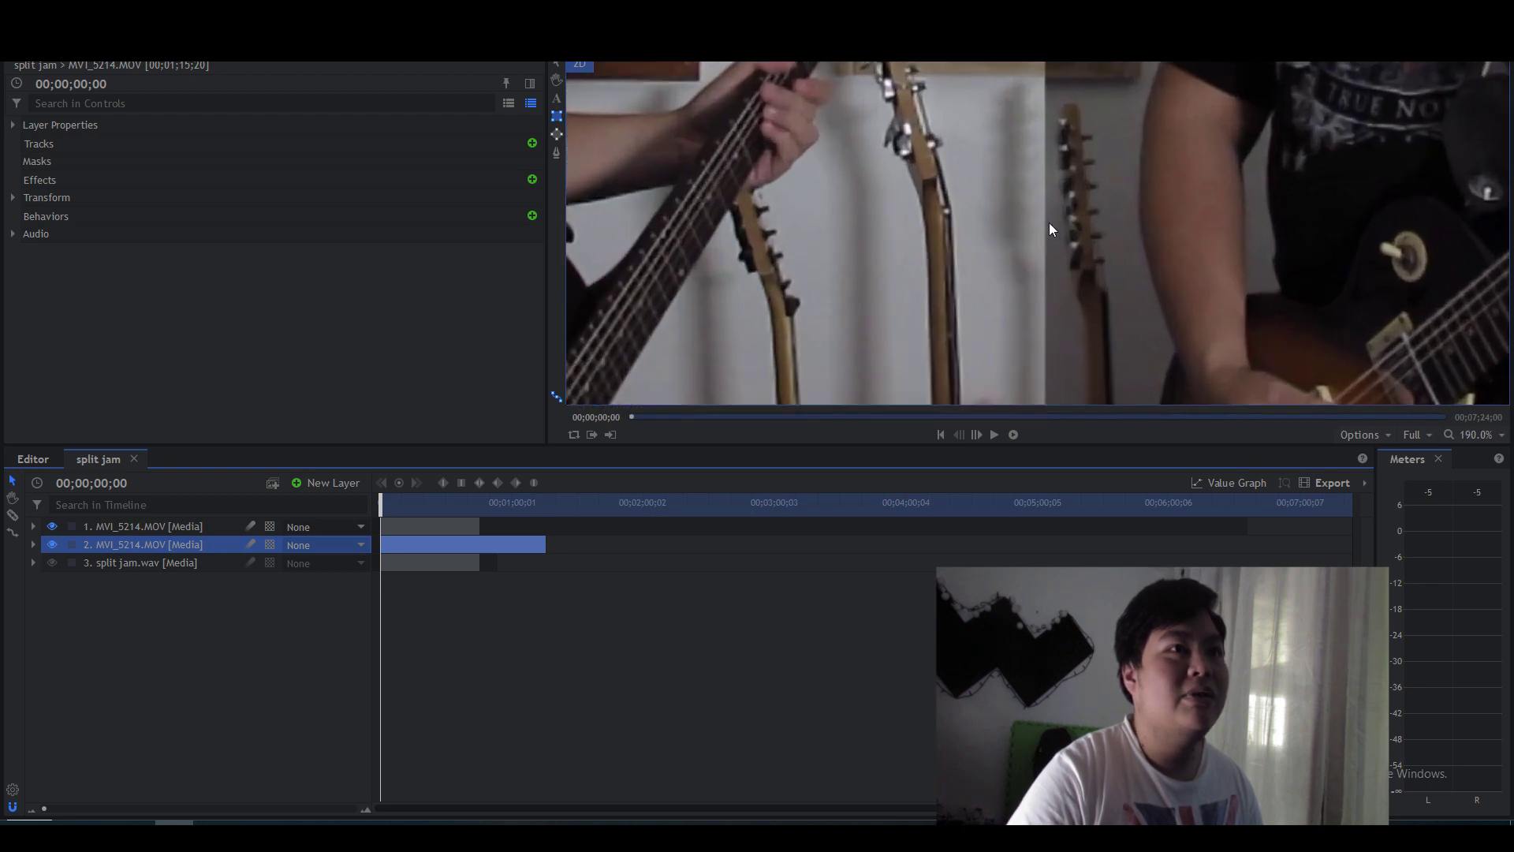
{"action": "scroll", "coordinate": [1049, 224], "scroll_direction": "down", "scroll_amount": 1}
{"action": "scroll", "coordinate": [1051, 213], "scroll_direction": "down", "scroll_amount": 2}
{"action": "scroll", "coordinate": [1049, 241], "scroll_direction": "up", "scroll_amount": 2}
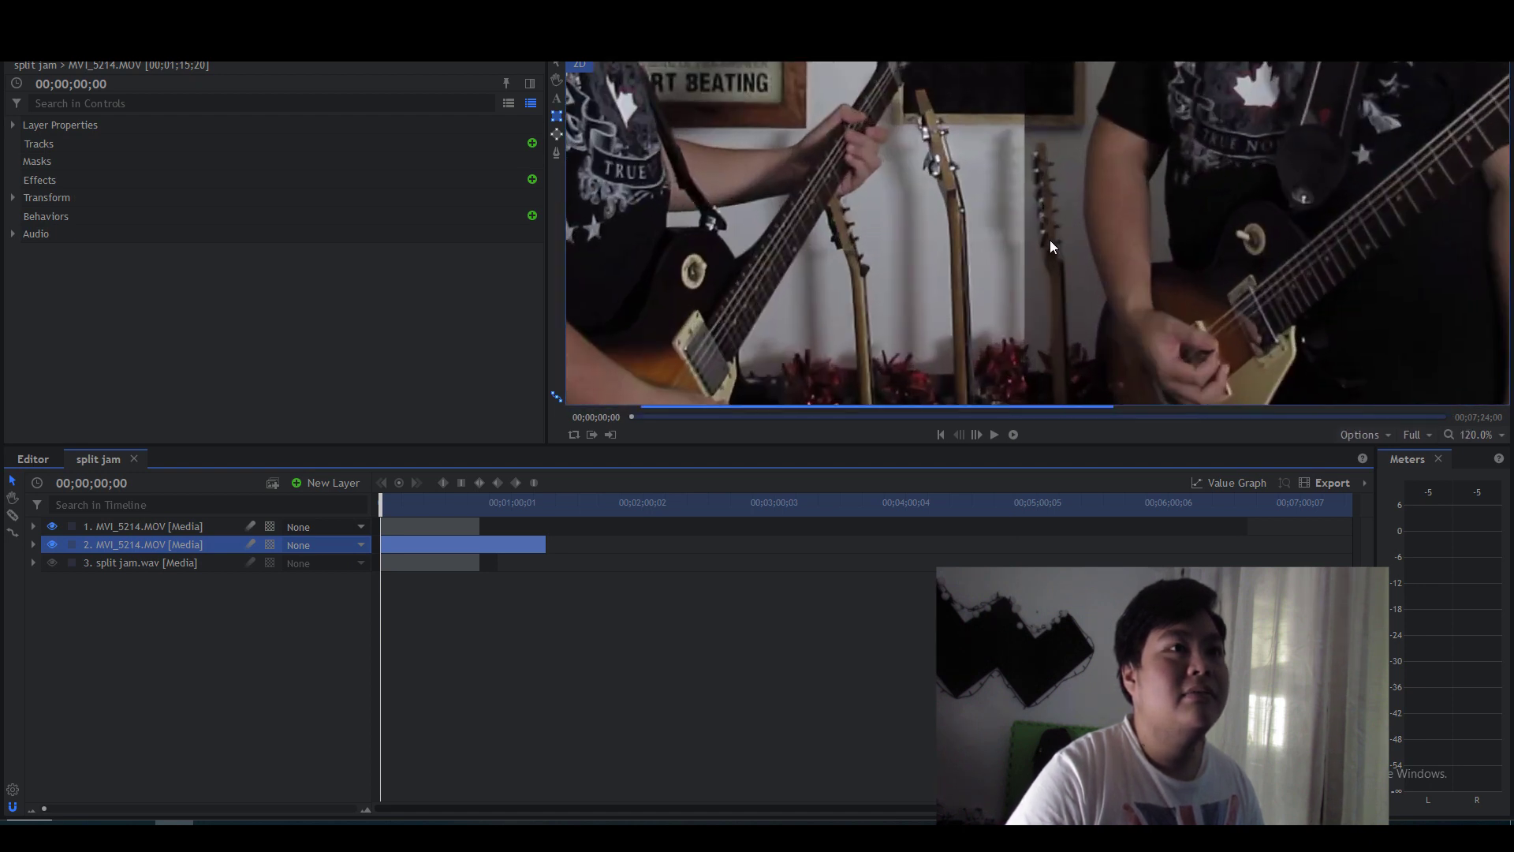
{"action": "scroll", "coordinate": [1022, 225], "scroll_direction": "up", "scroll_amount": 1}
{"action": "scroll", "coordinate": [1021, 225], "scroll_direction": "up", "scroll_amount": 1}
{"action": "scroll", "coordinate": [1021, 225], "scroll_direction": "up", "scroll_amount": 1}
{"action": "scroll", "coordinate": [1021, 224], "scroll_direction": "up", "scroll_amount": 1}
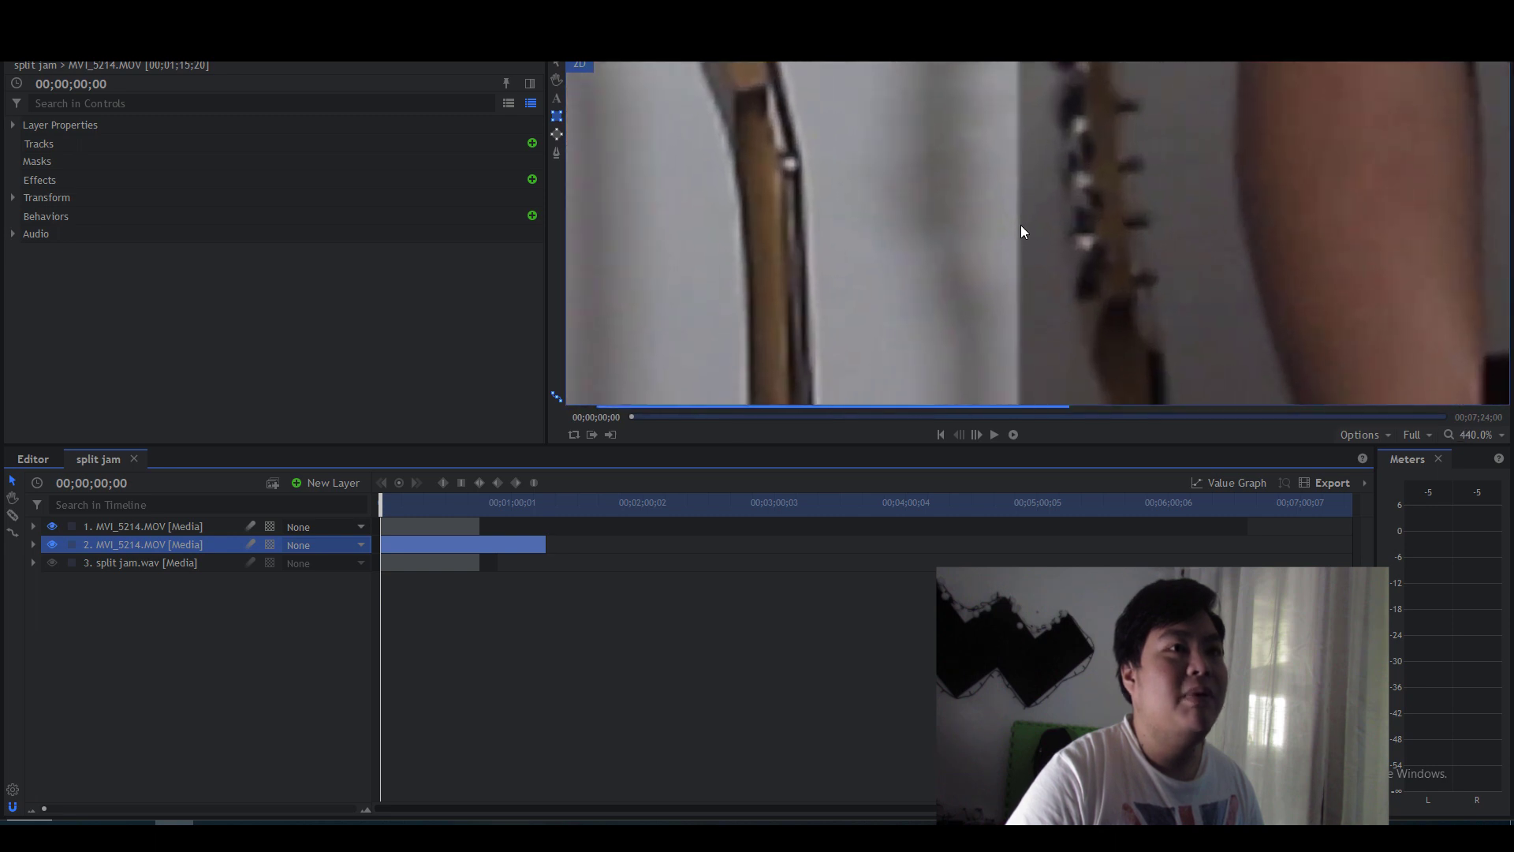
{"action": "scroll", "coordinate": [1040, 225], "scroll_direction": "down", "scroll_amount": 1}
{"action": "scroll", "coordinate": [1032, 222], "scroll_direction": "down", "scroll_amount": 1}
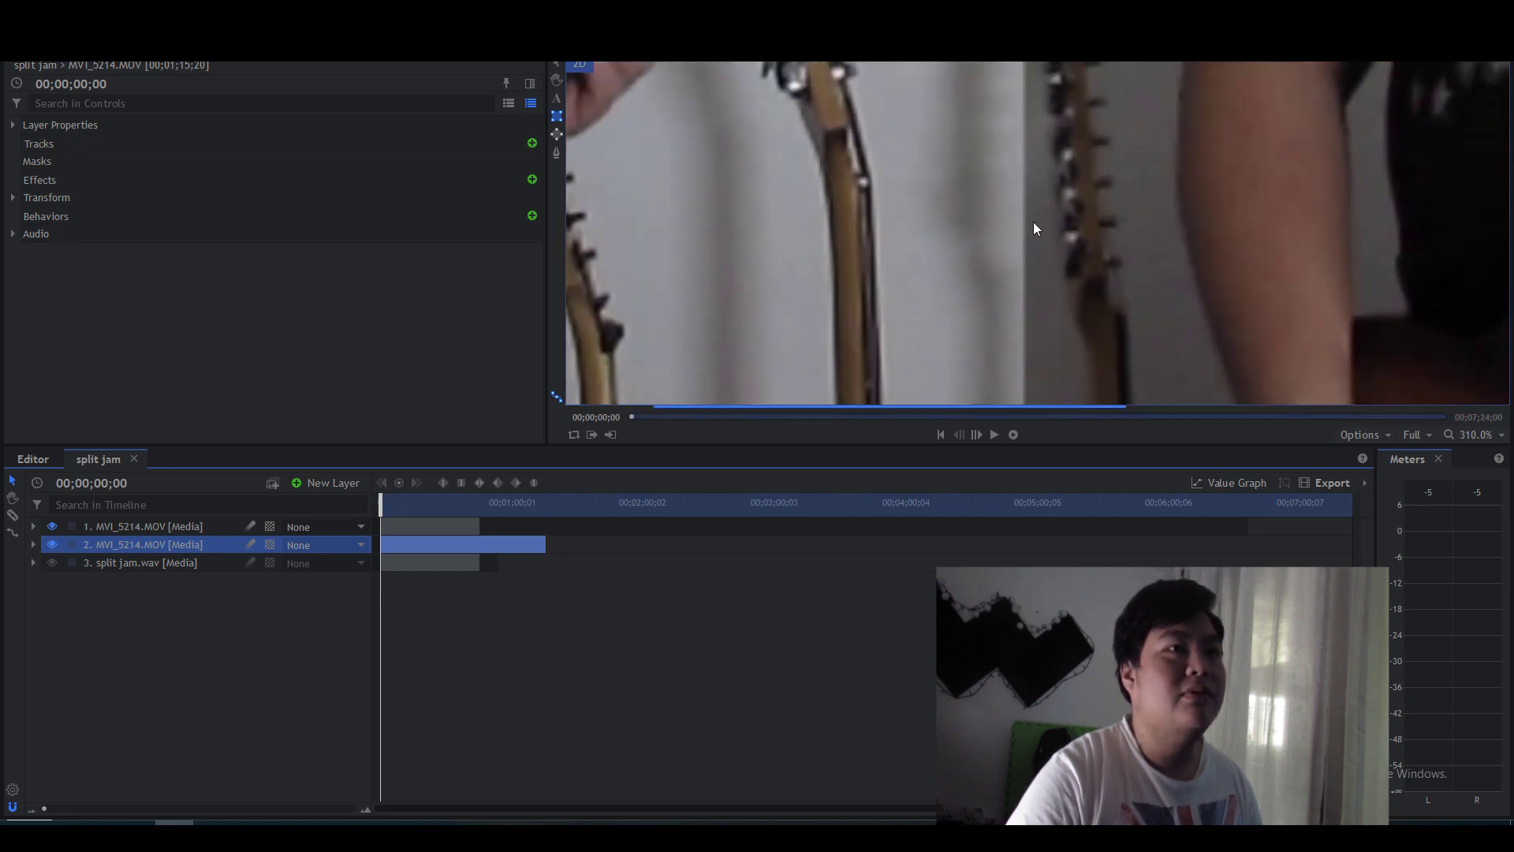
{"action": "scroll", "coordinate": [1032, 222], "scroll_direction": "down", "scroll_amount": 2}
{"action": "scroll", "coordinate": [1031, 220], "scroll_direction": "down", "scroll_amount": 2}
{"action": "scroll", "coordinate": [1030, 222], "scroll_direction": "down", "scroll_amount": 2}
{"action": "scroll", "coordinate": [1031, 222], "scroll_direction": "up", "scroll_amount": 2}
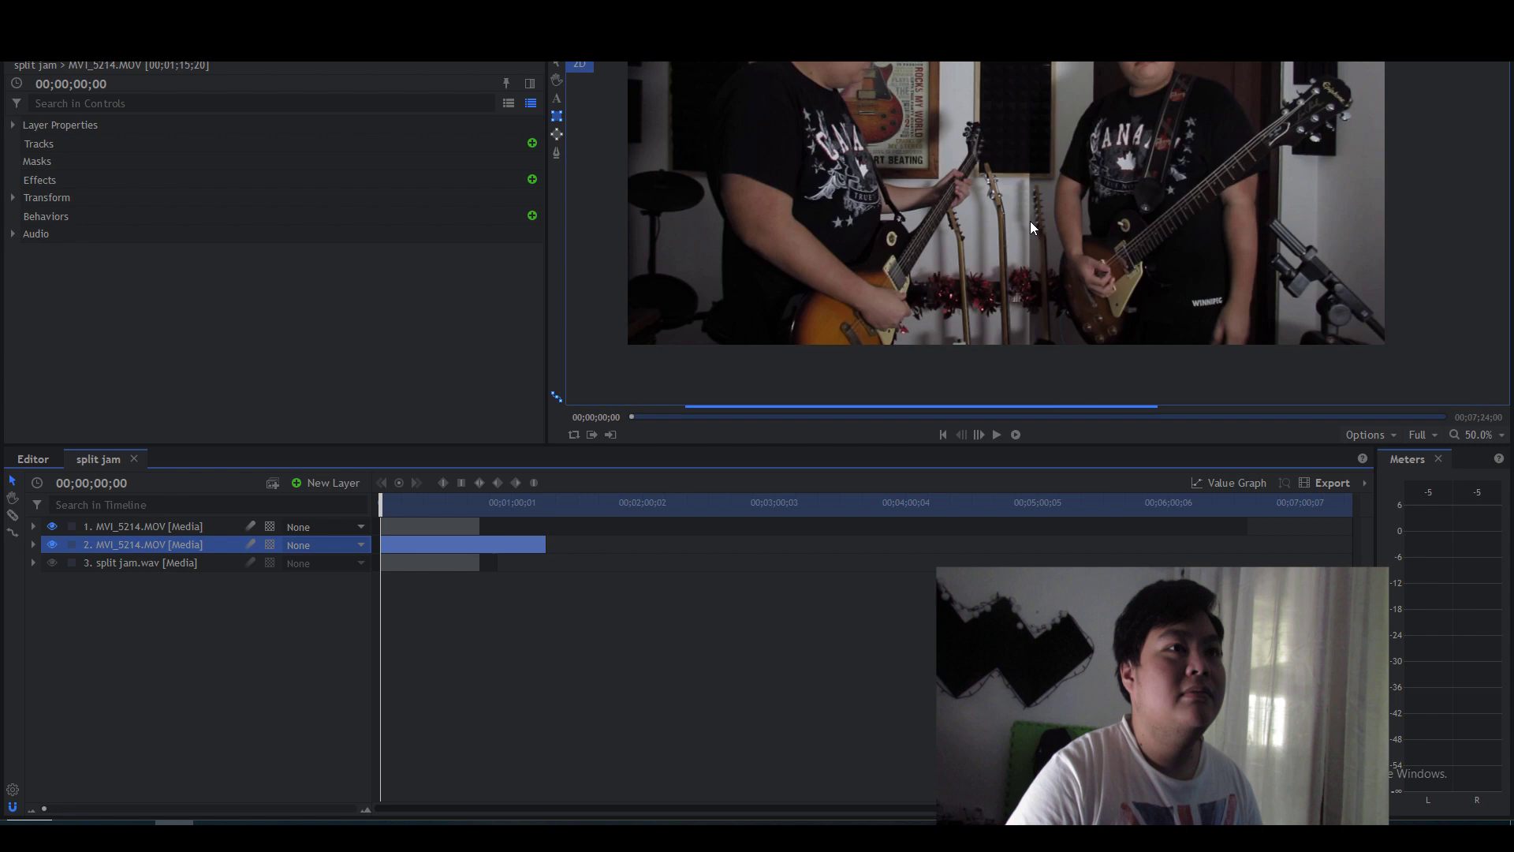
{"action": "left_click", "coordinate": [1454, 435]}
{"action": "left_click", "coordinate": [1470, 635]}
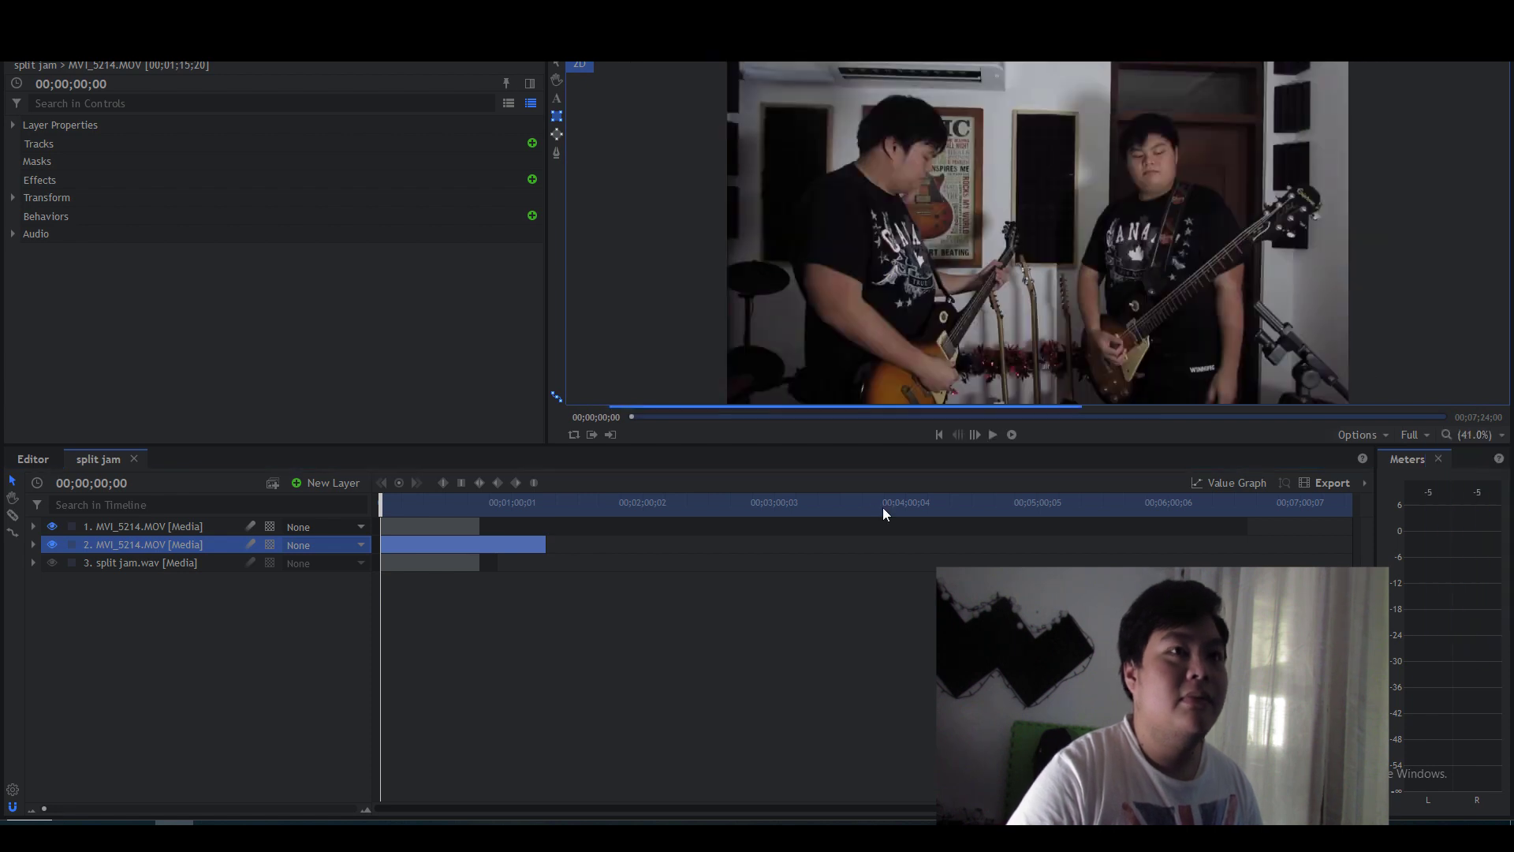
Step: Expand layer 1's Masks > Mask > Shape properties and select the Feather Length row
{"action": "left_click", "coordinate": [34, 526]}
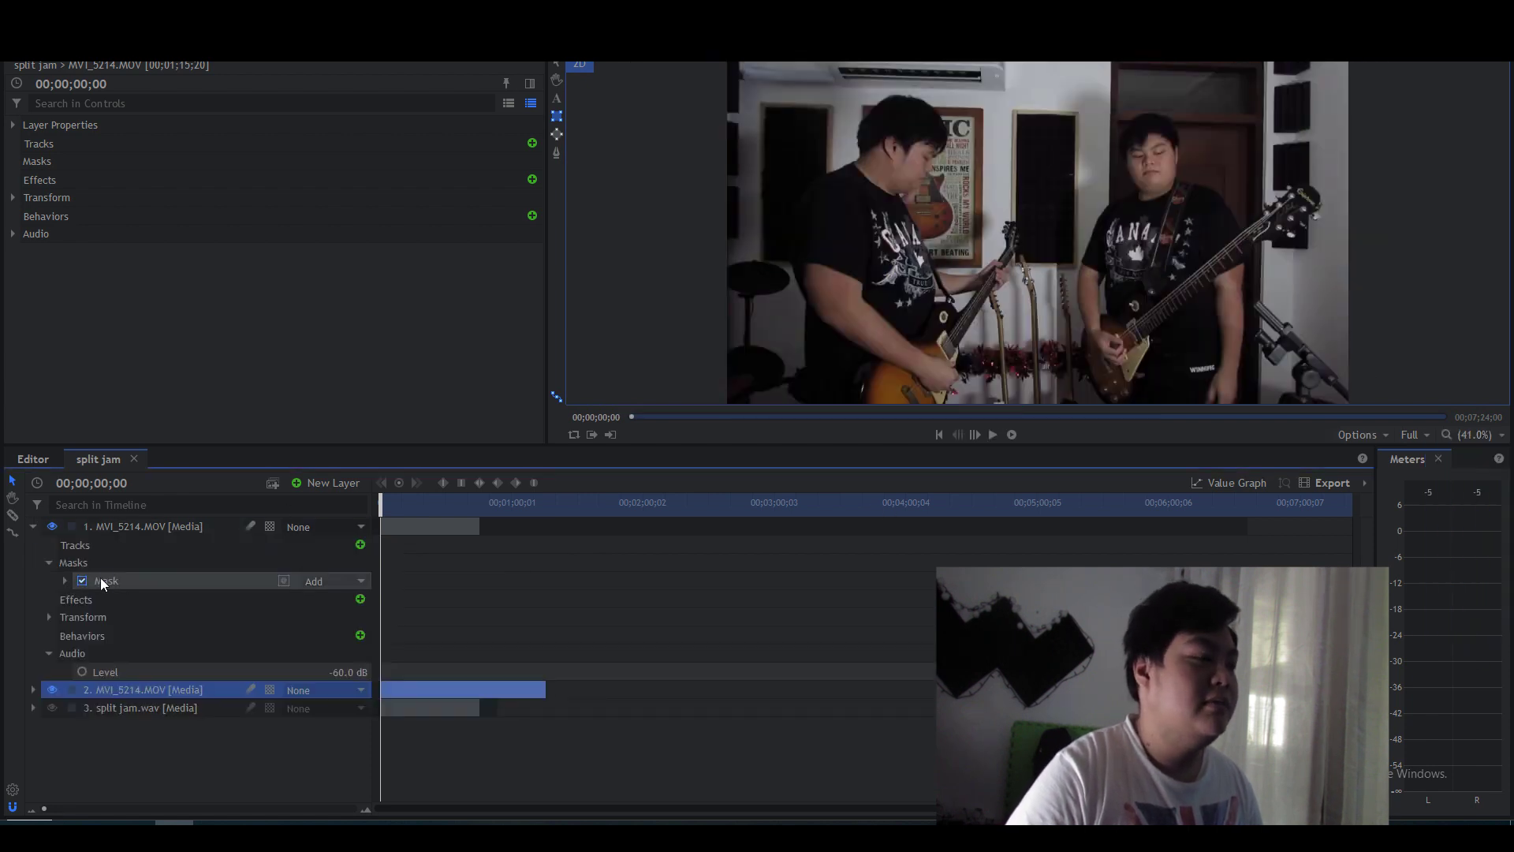
{"action": "left_click", "coordinate": [125, 579]}
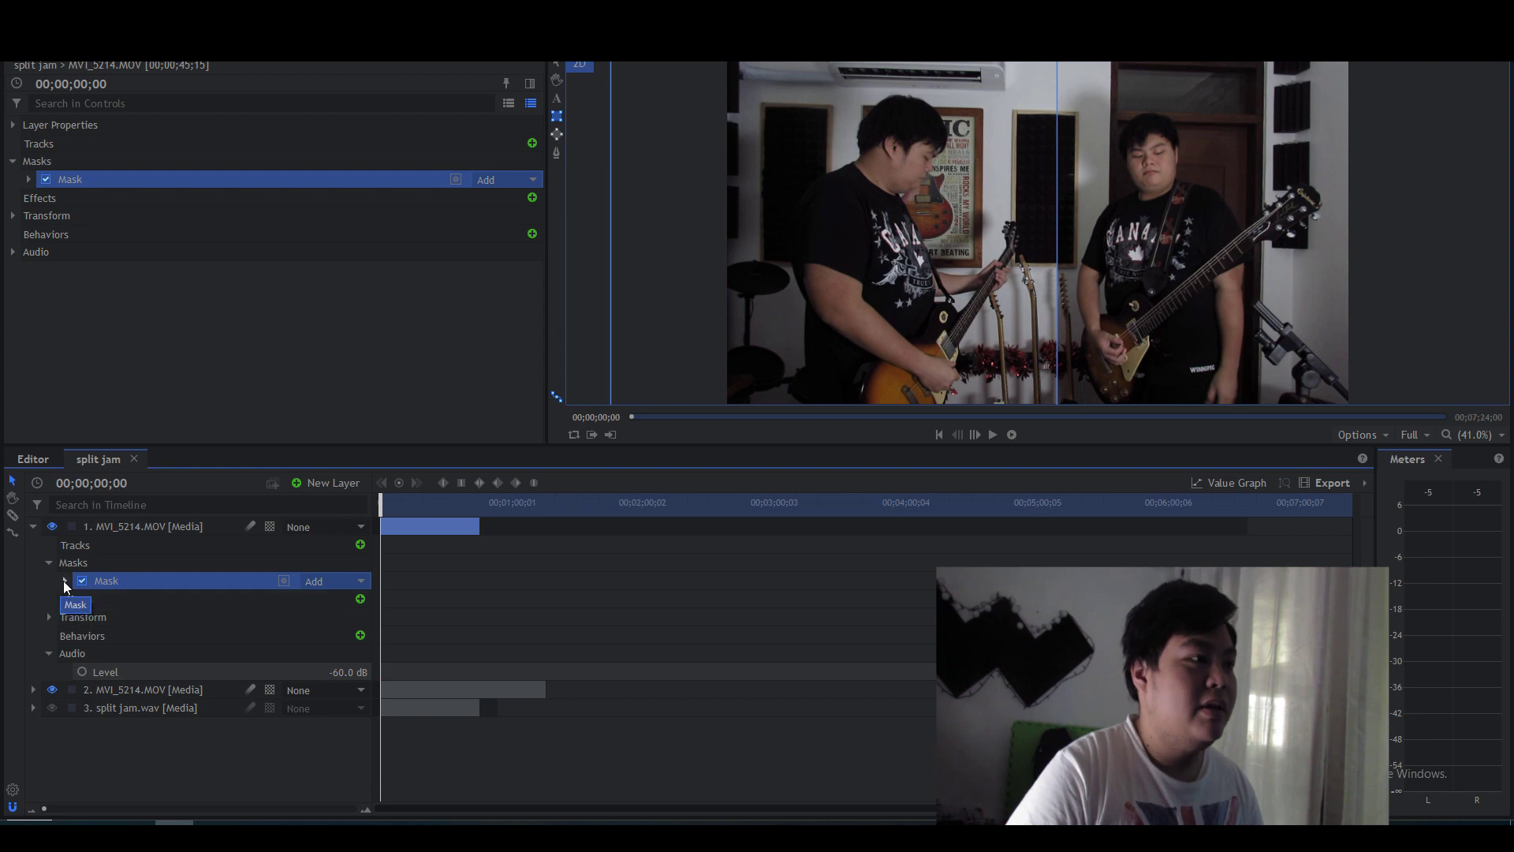
{"action": "left_click", "coordinate": [31, 525]}
{"action": "left_click", "coordinate": [100, 528]}
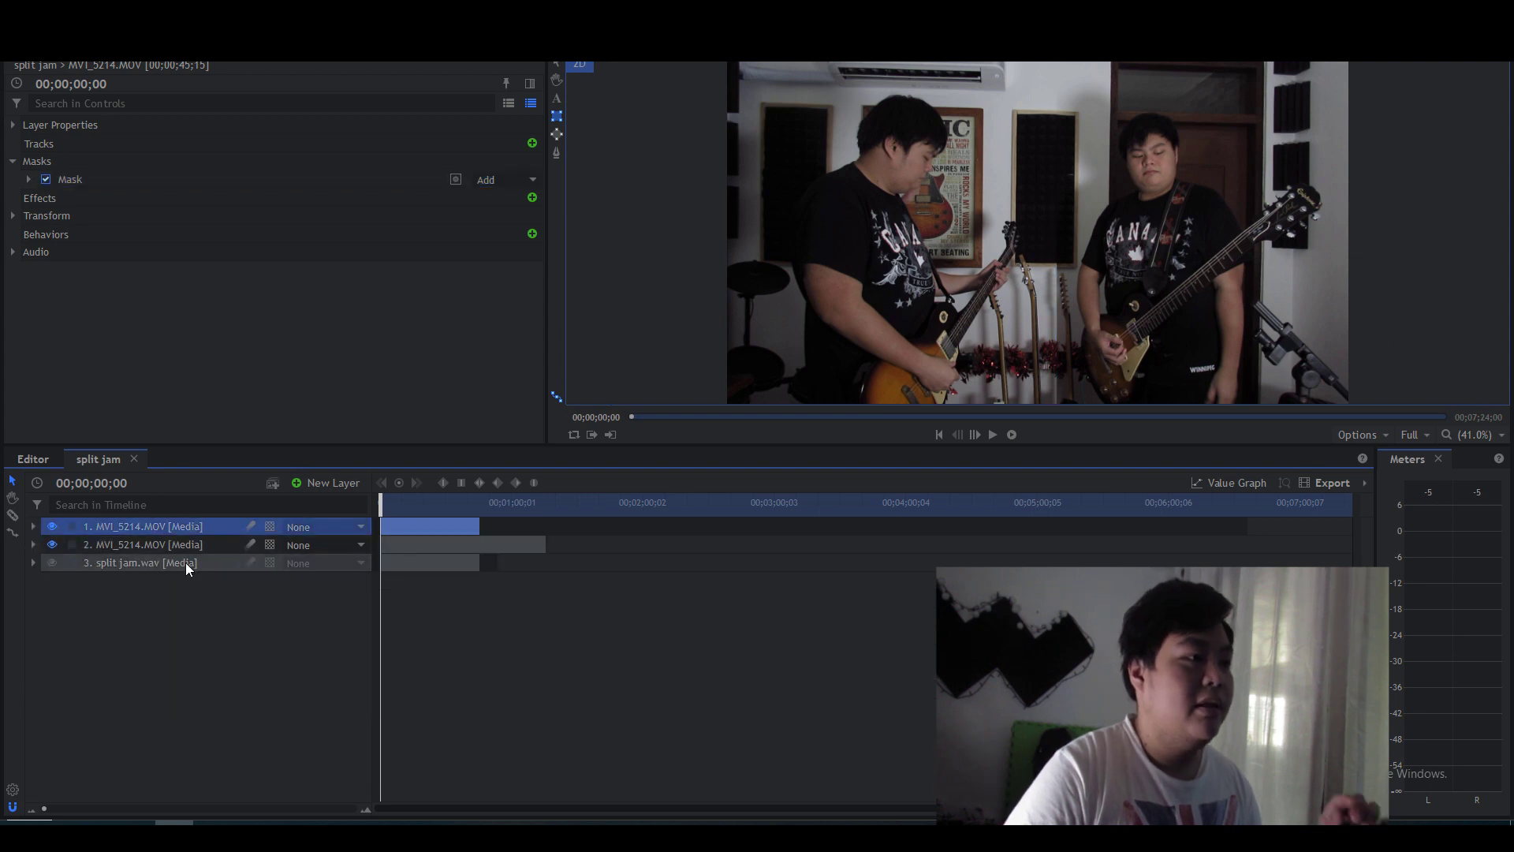
{"action": "left_click", "coordinate": [32, 525]}
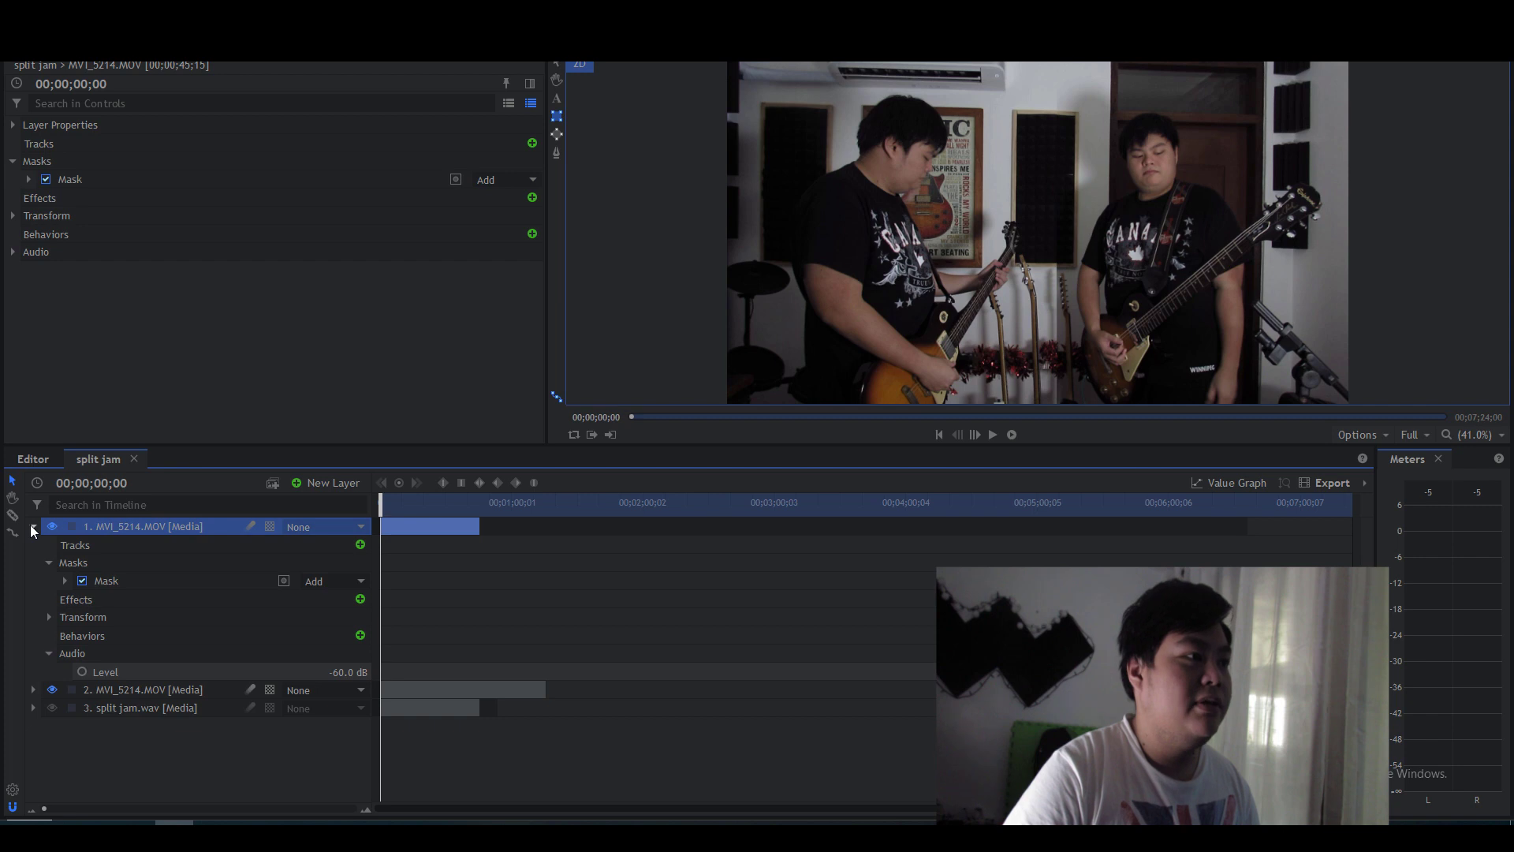
{"action": "left_click", "coordinate": [50, 563]}
{"action": "left_click", "coordinate": [51, 562]}
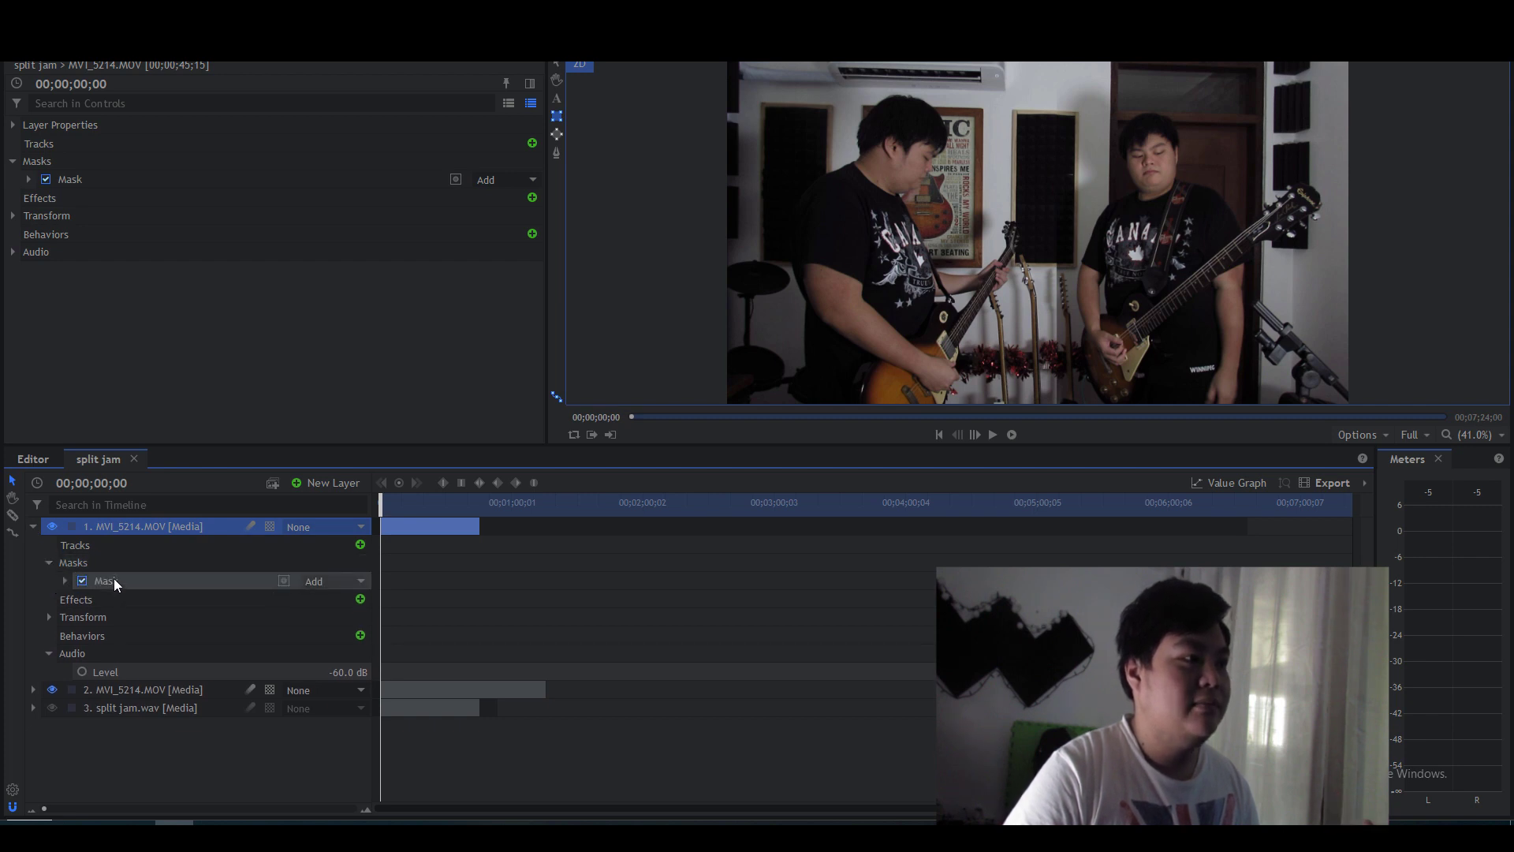
{"action": "left_click", "coordinate": [122, 578]}
{"action": "left_click", "coordinate": [65, 581]}
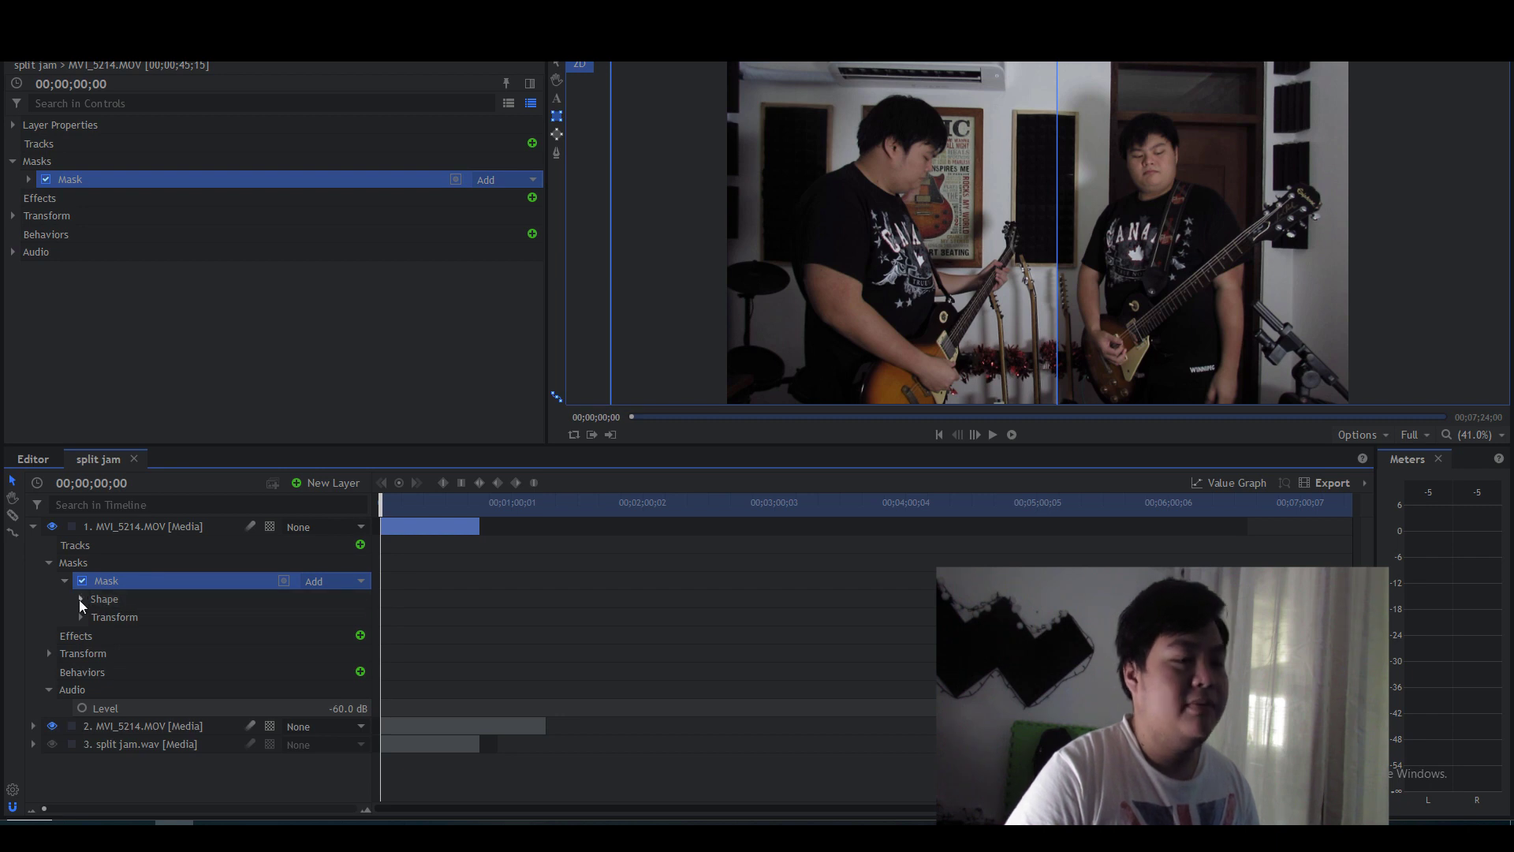
{"action": "left_click", "coordinate": [81, 600]}
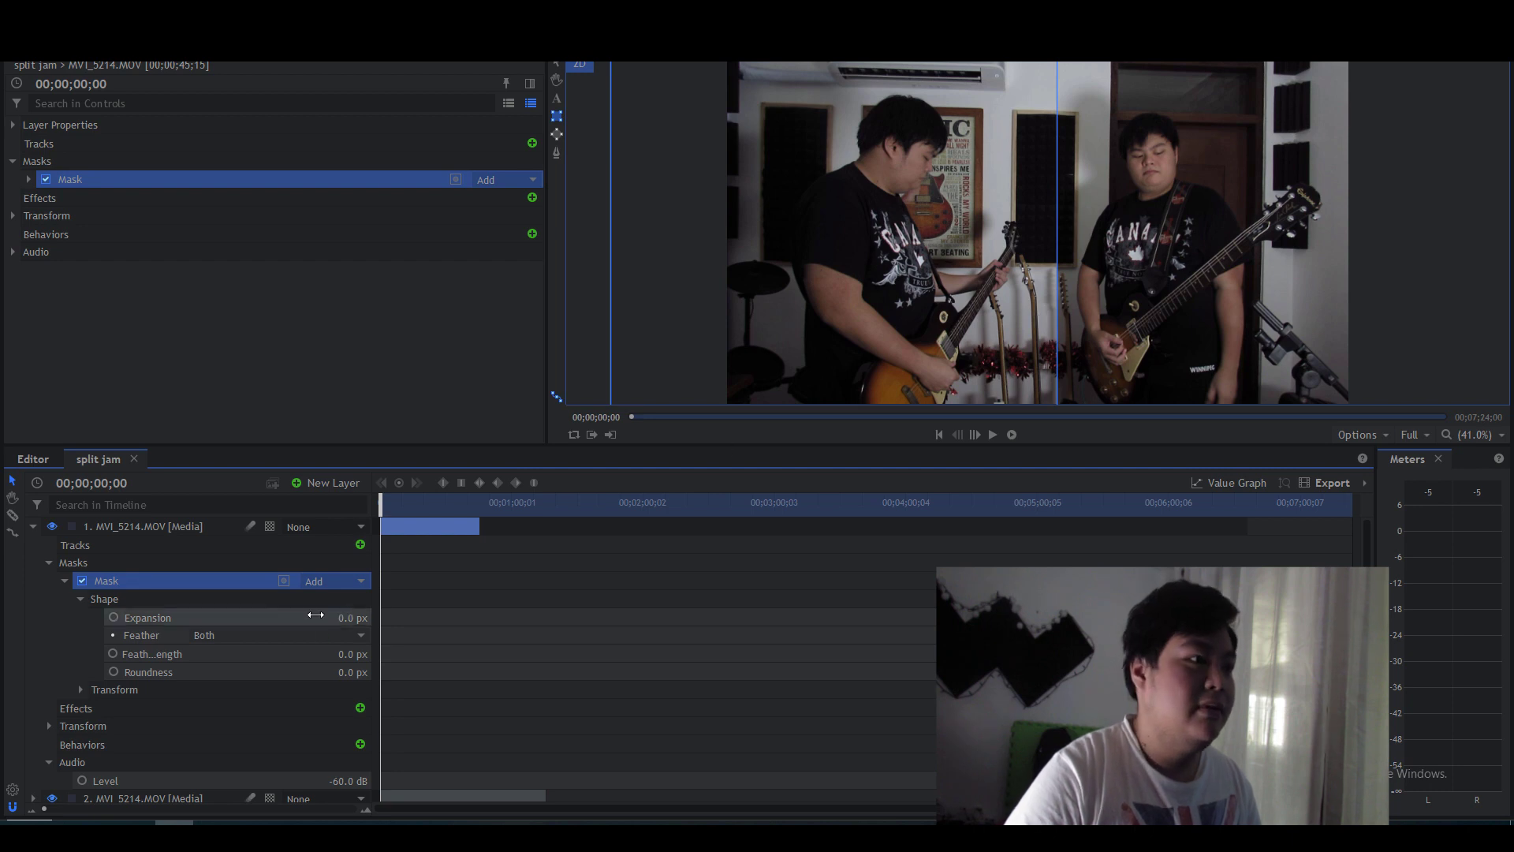
{"action": "left_click", "coordinate": [164, 641]}
{"action": "left_click", "coordinate": [166, 655]}
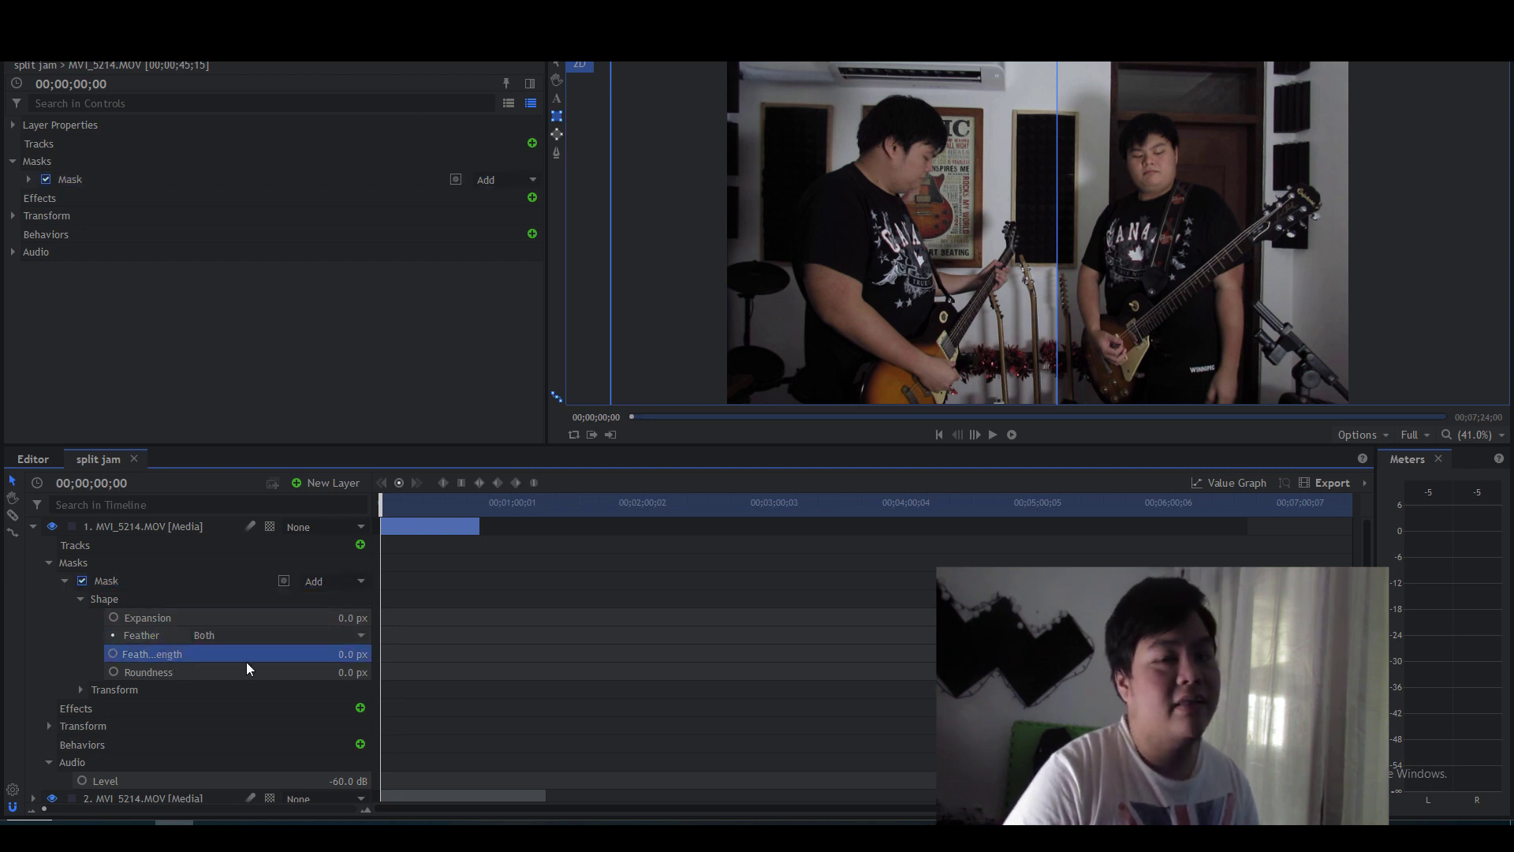
{"action": "scroll", "coordinate": [1107, 267], "scroll_direction": "up", "scroll_amount": 2}
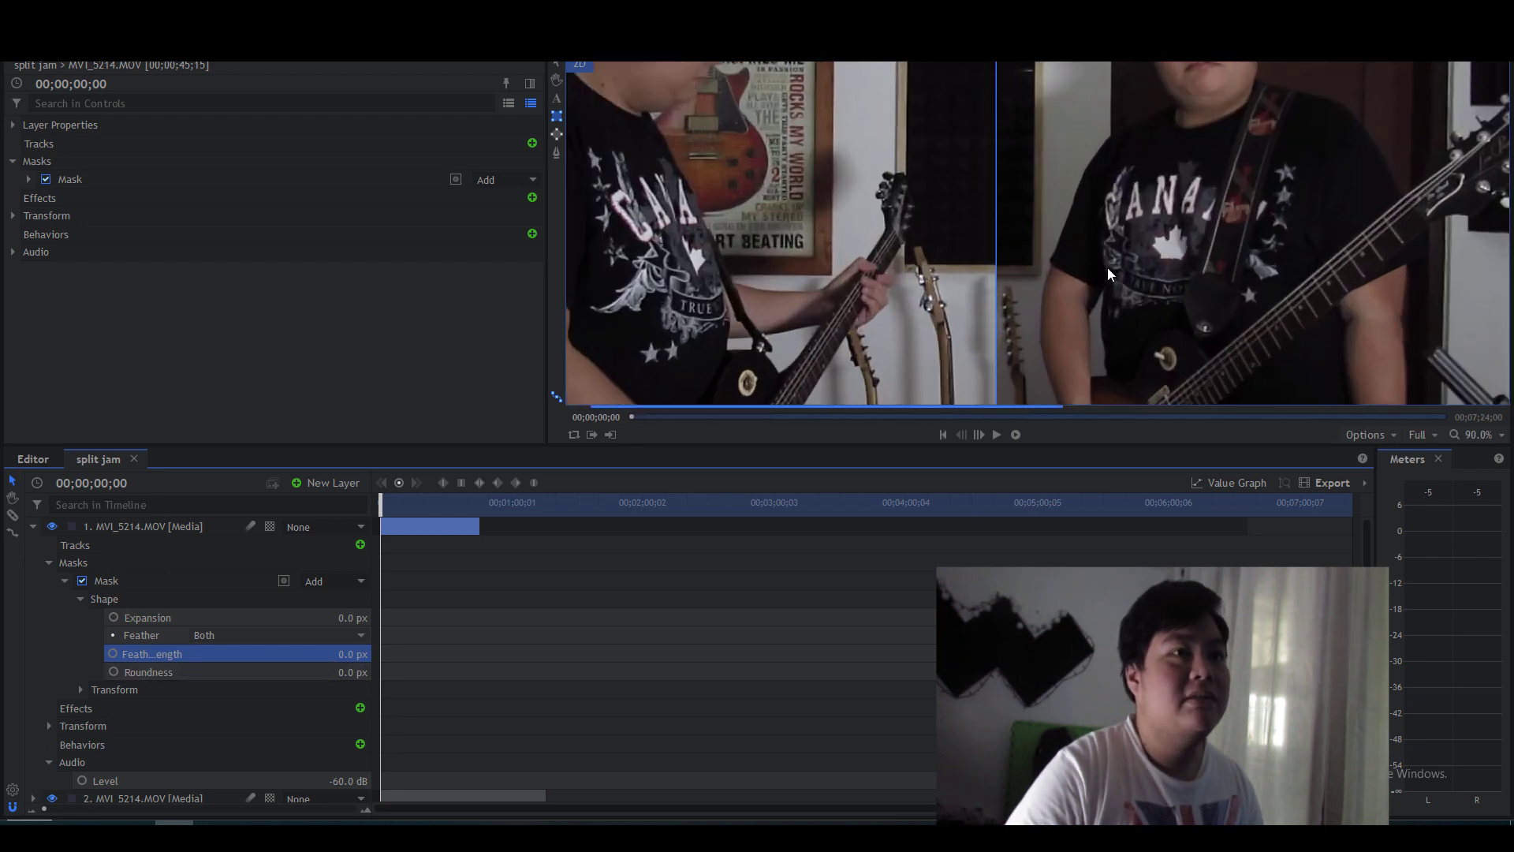
{"action": "scroll", "coordinate": [981, 297], "scroll_direction": "up", "scroll_amount": 1}
{"action": "scroll", "coordinate": [953, 314], "scroll_direction": "up", "scroll_amount": 1}
{"action": "scroll", "coordinate": [981, 301], "scroll_direction": "up", "scroll_amount": 1}
{"action": "scroll", "coordinate": [981, 302], "scroll_direction": "up", "scroll_amount": 2}
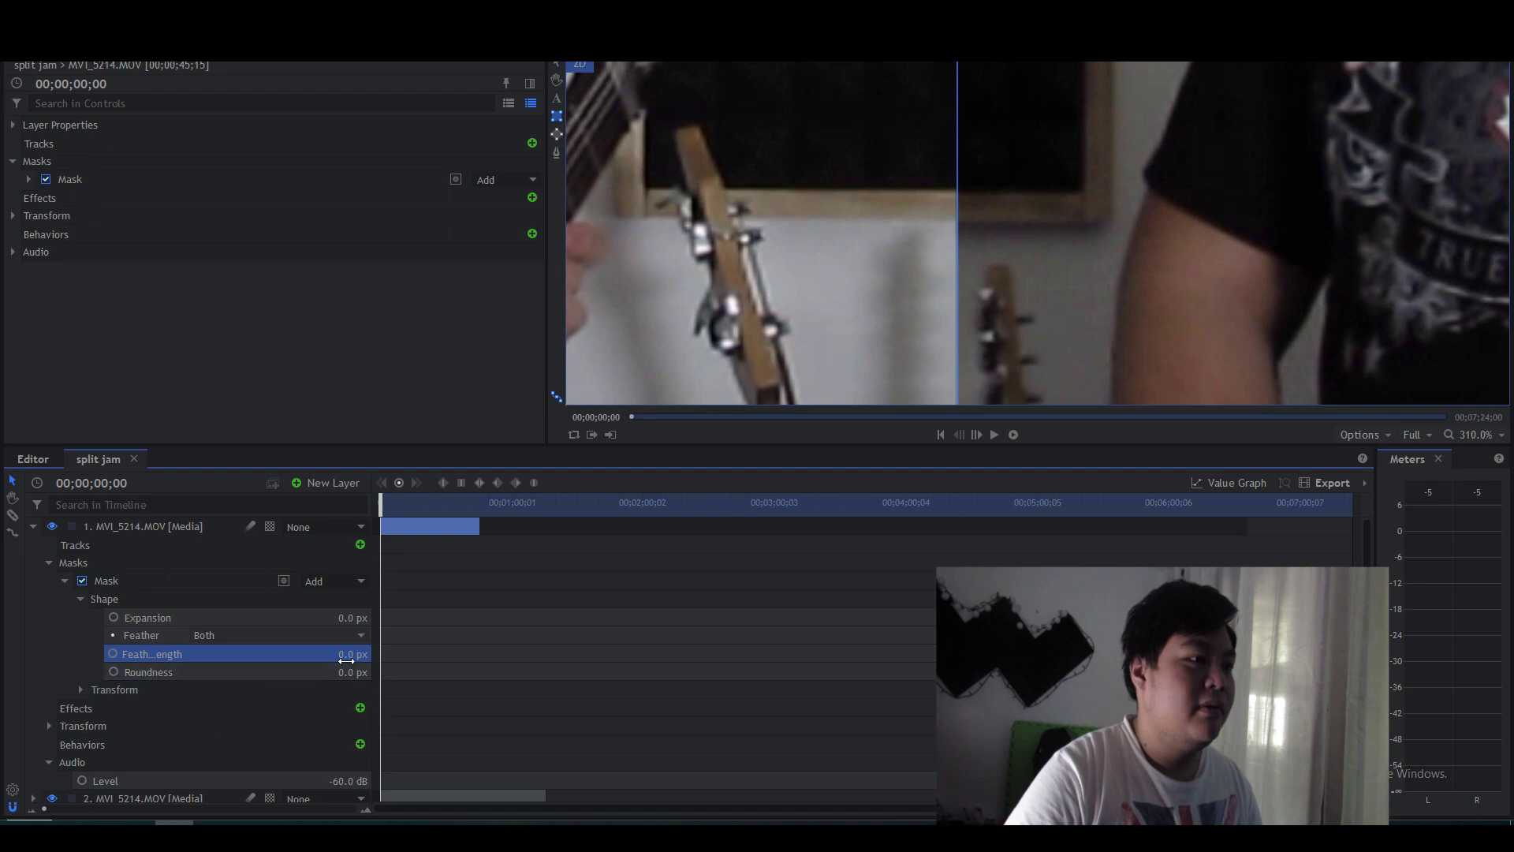
Step: Set the mask Feather Length to 63 px, scale the viewer to fit, and collapse layer 1
{"action": "left_click_drag", "start_coordinate": [353, 653], "coordinate": [371, 654]}
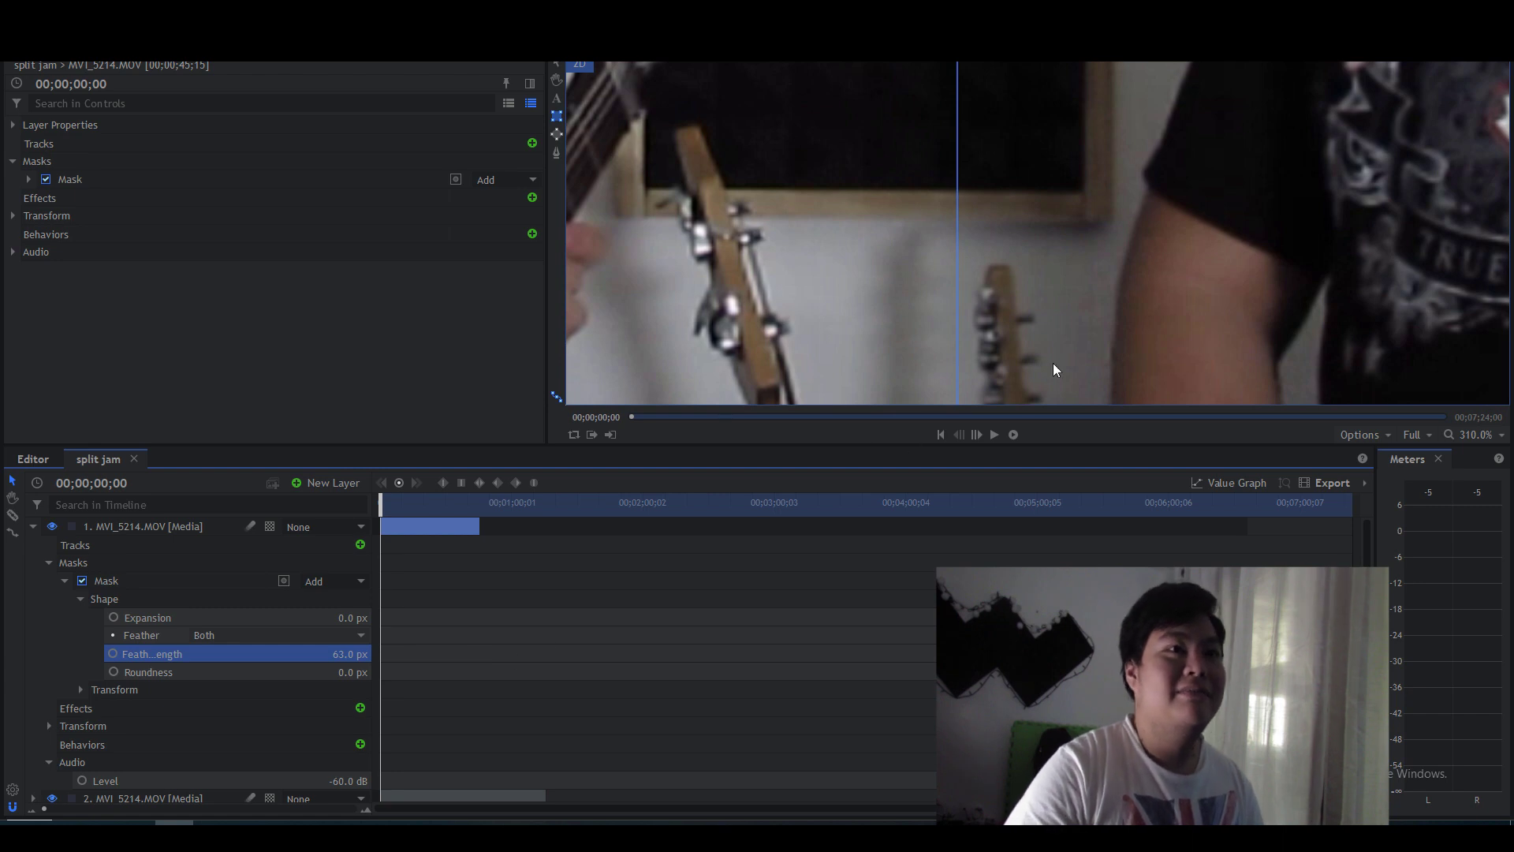
{"action": "scroll", "coordinate": [1038, 317], "scroll_direction": "down", "scroll_amount": 2}
{"action": "scroll", "coordinate": [1039, 315], "scroll_direction": "down", "scroll_amount": 3}
{"action": "scroll", "coordinate": [1039, 316], "scroll_direction": "down", "scroll_amount": 3}
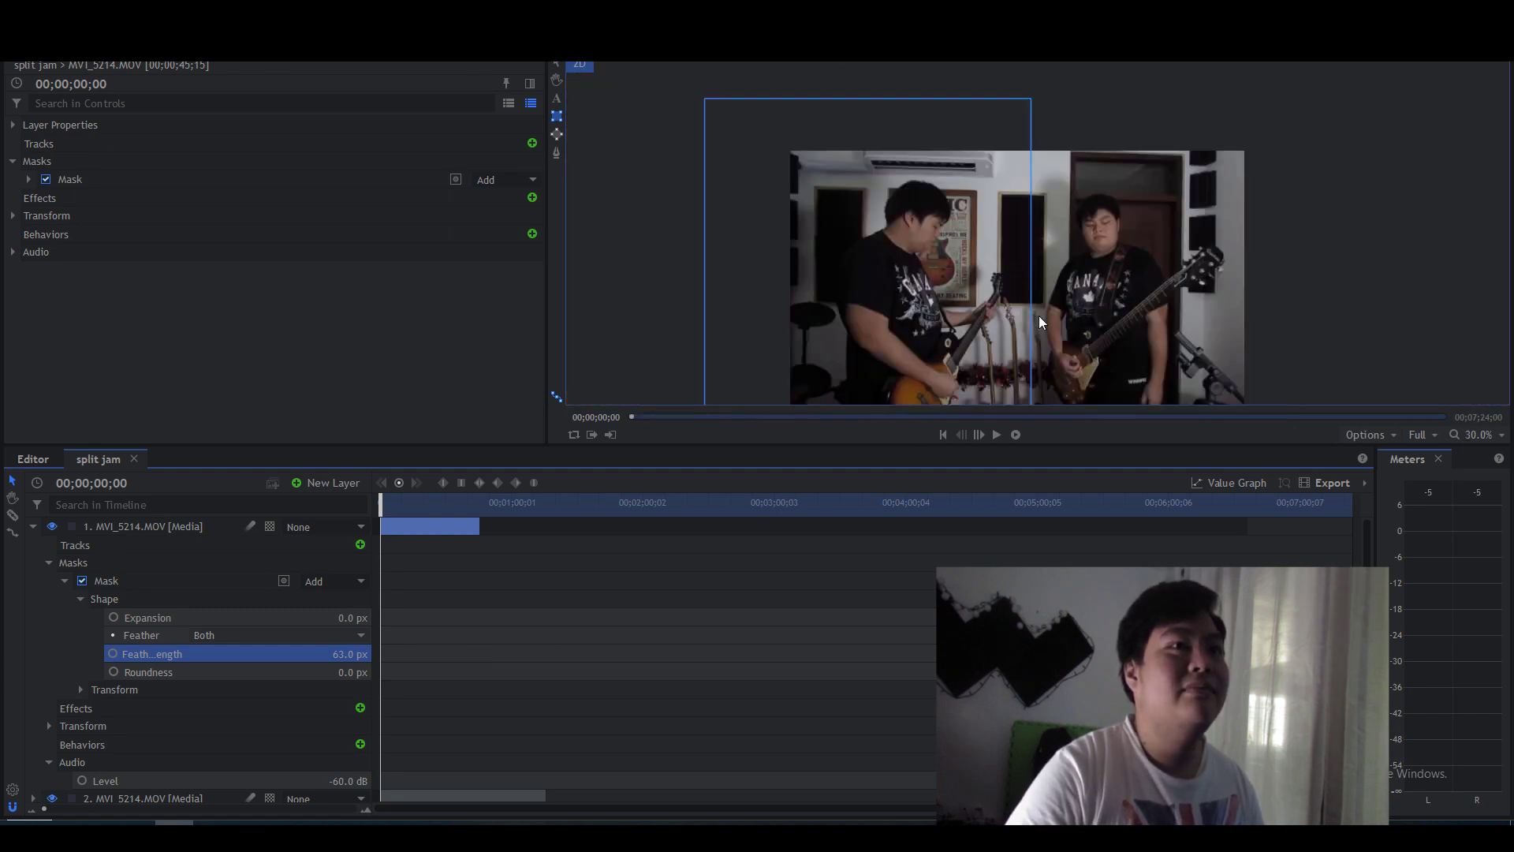
{"action": "scroll", "coordinate": [1040, 316], "scroll_direction": "up", "scroll_amount": 1}
{"action": "left_click", "coordinate": [1496, 436]}
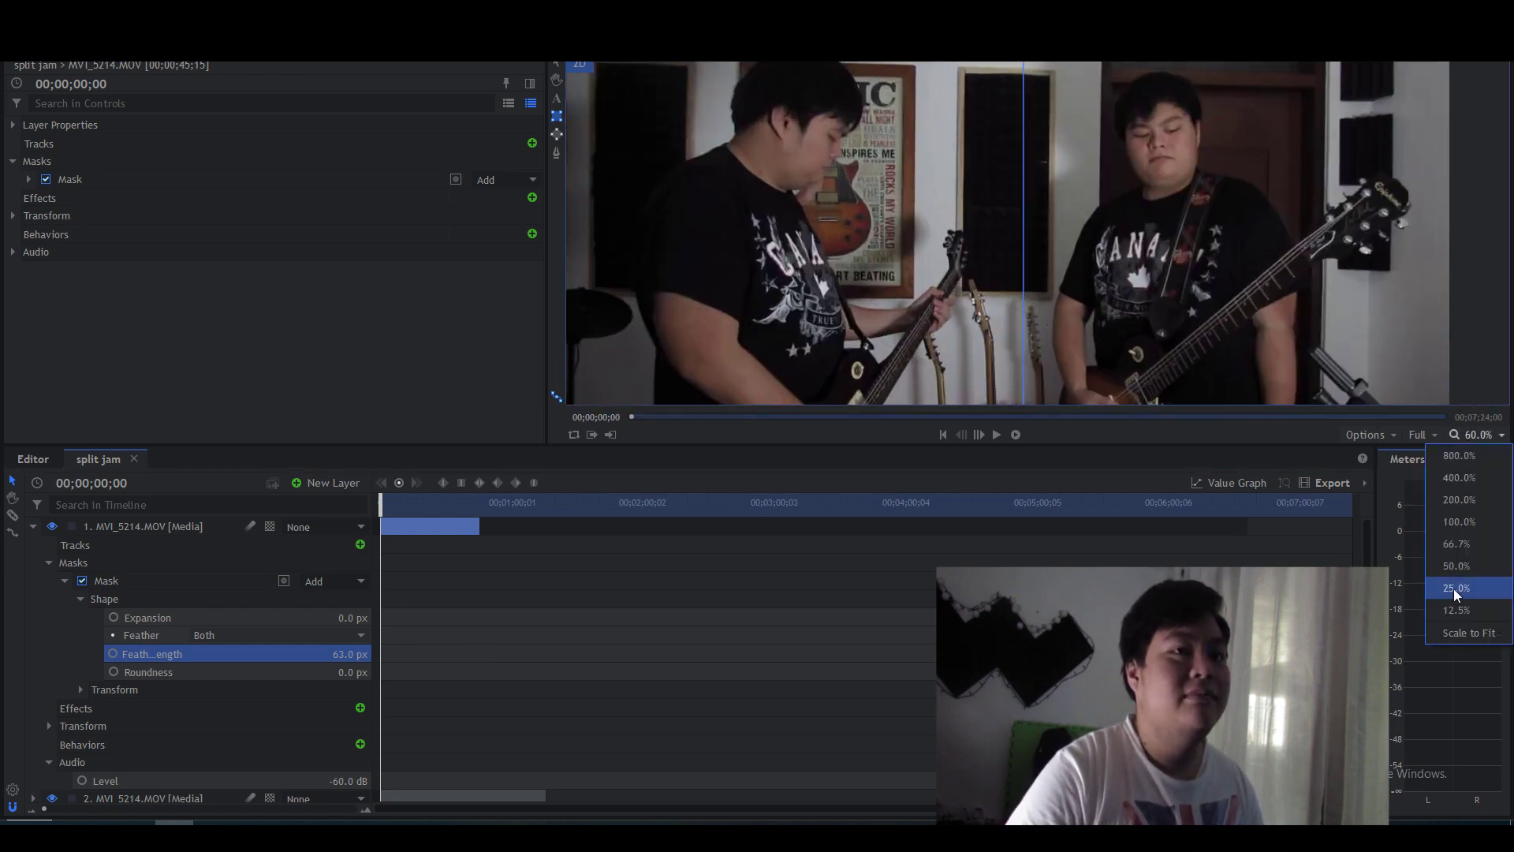
{"action": "left_click", "coordinate": [1468, 633]}
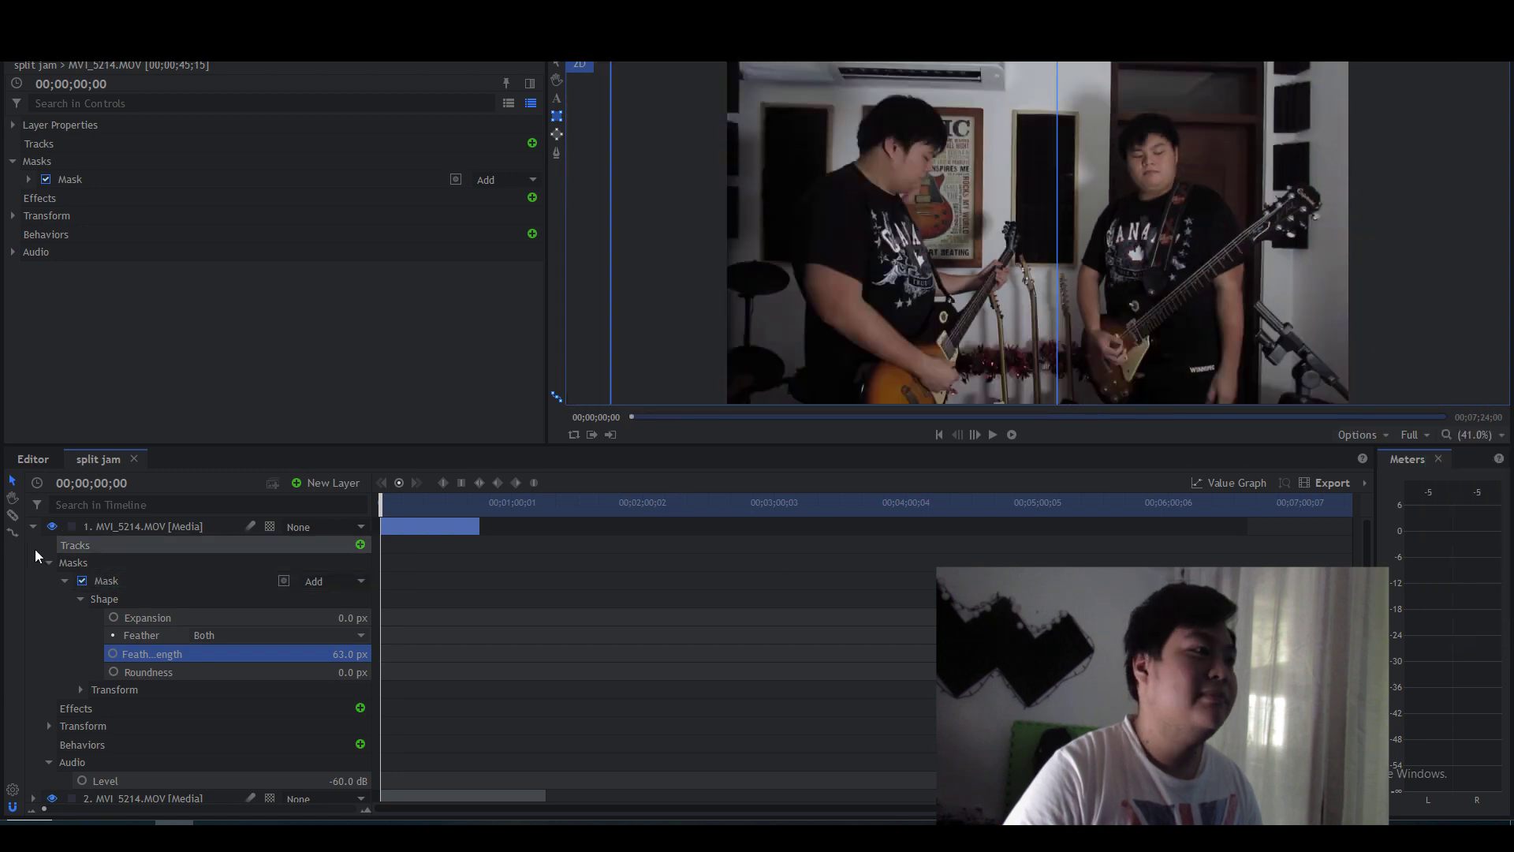
{"action": "left_click", "coordinate": [33, 525]}
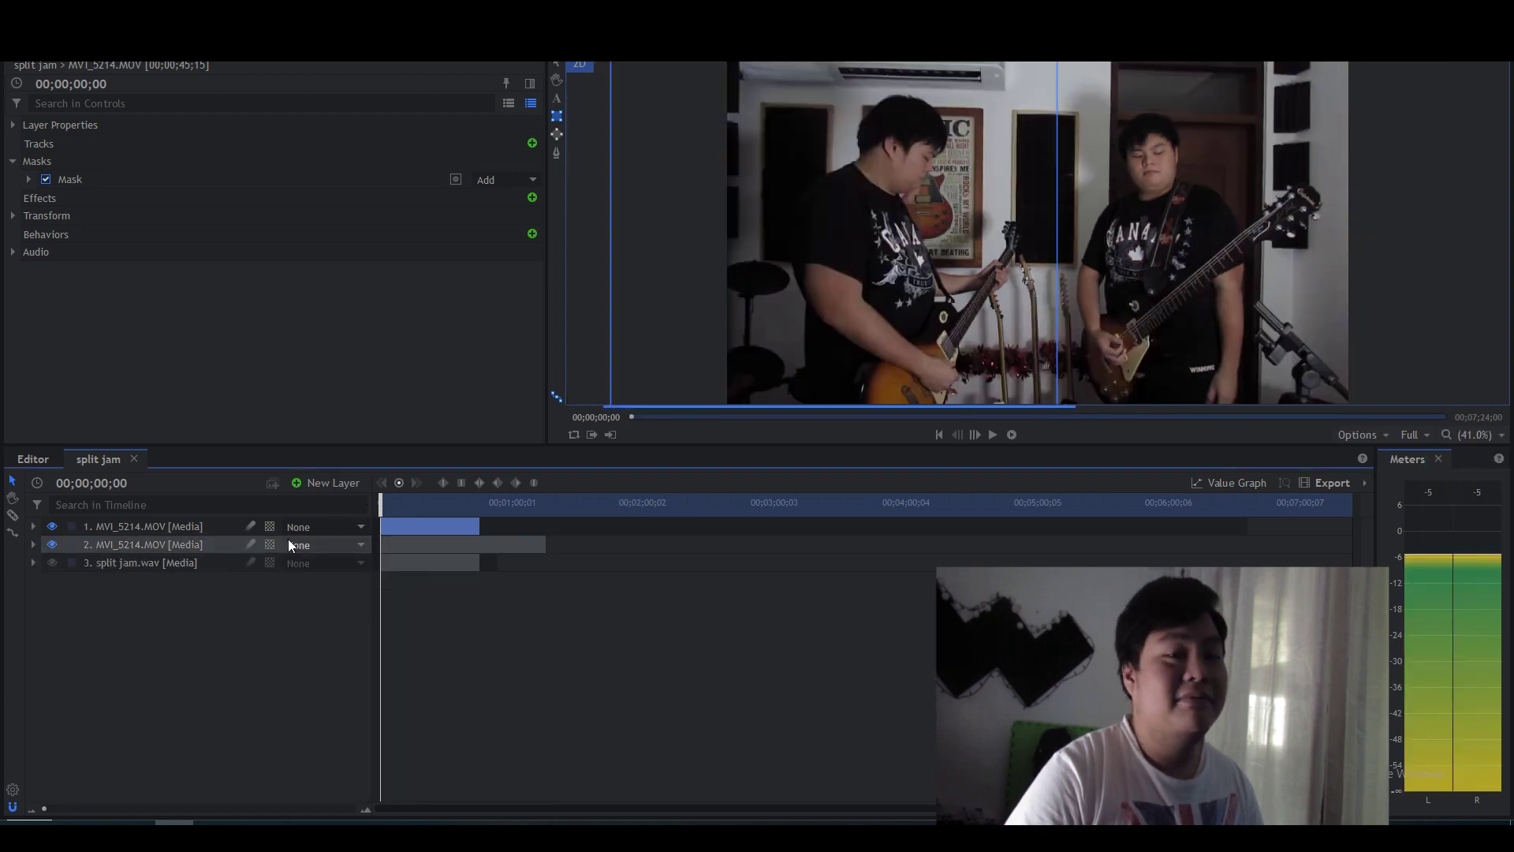